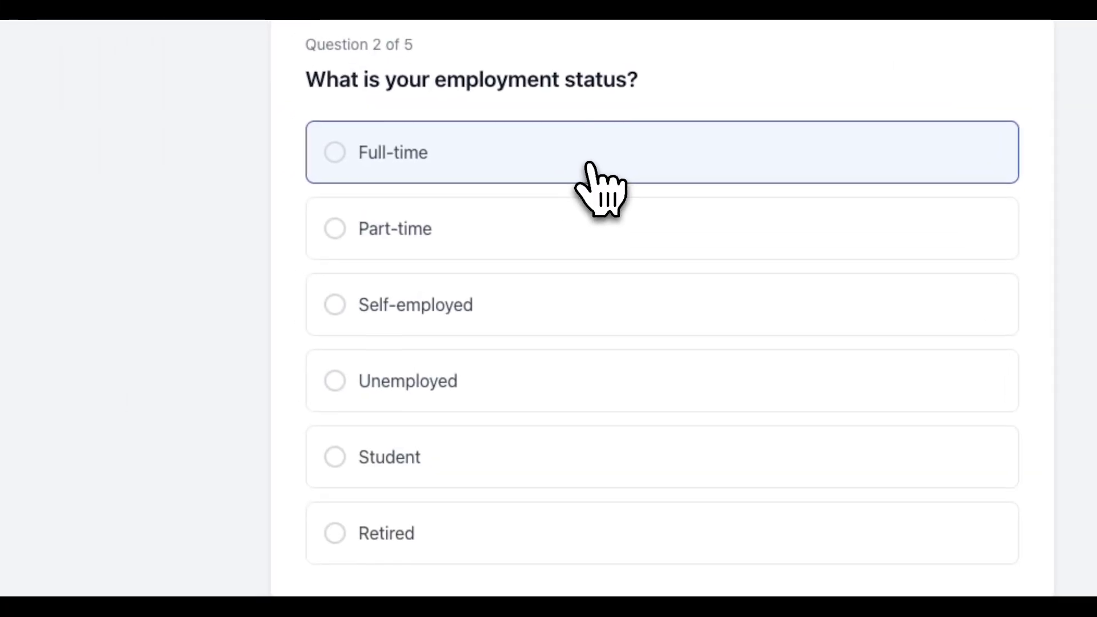
- Pick an employment status and an own-or-rent answer, then highlight the 'Sorry' did-not-qualify heading
click(616, 407)
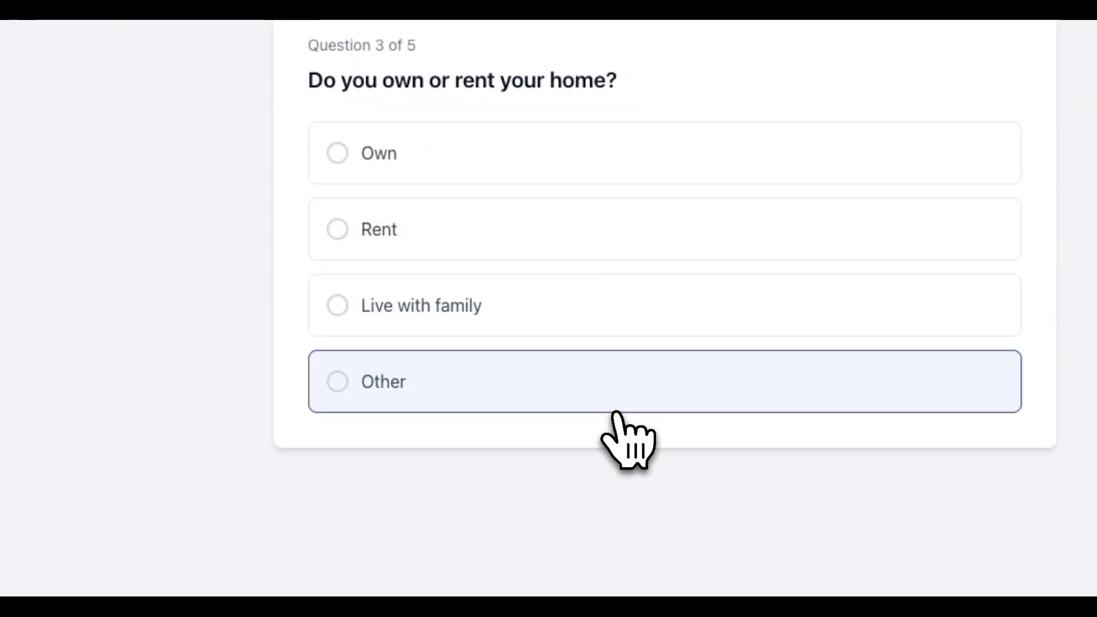
click(568, 154)
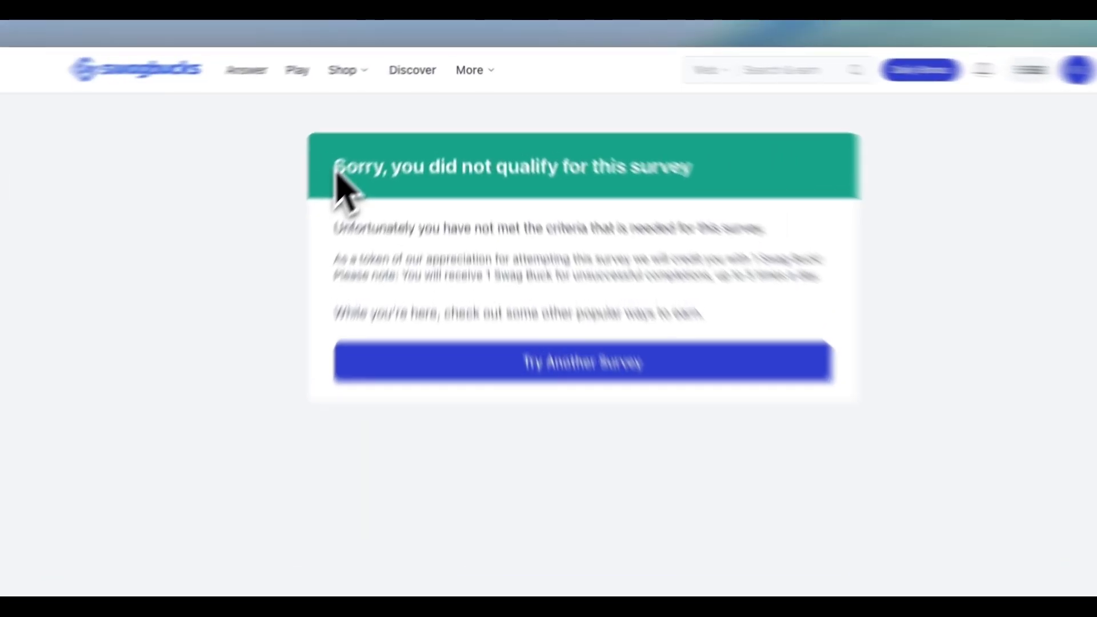
drag(281, 168, 792, 188)
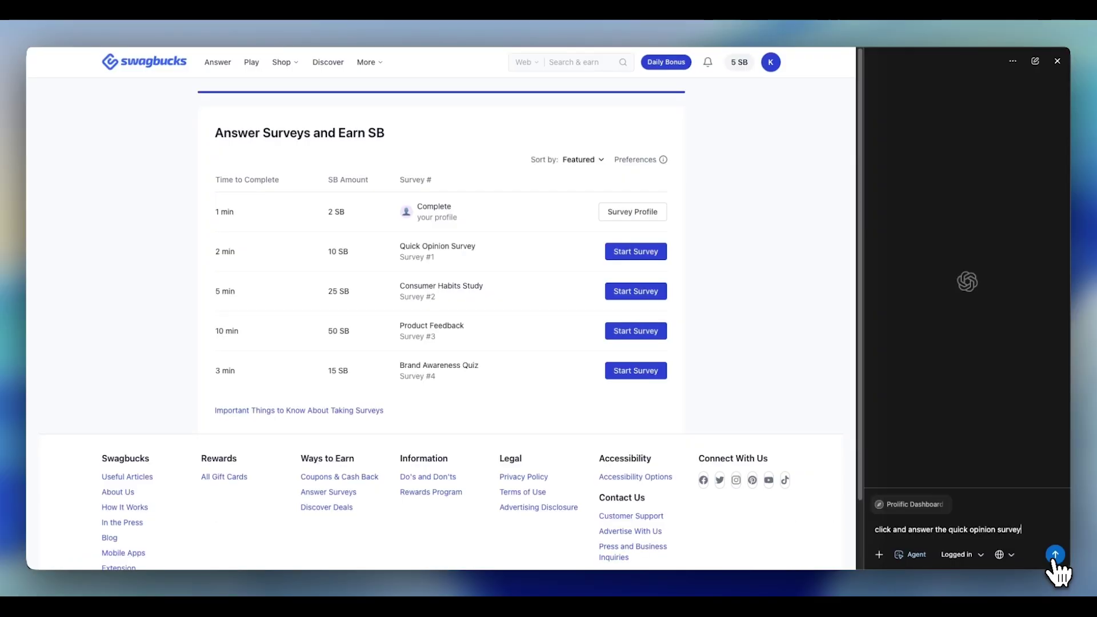
- Send the Atlas agent the prompt 'click and answer the quick opinion survey' in Agent mode
click(1055, 554)
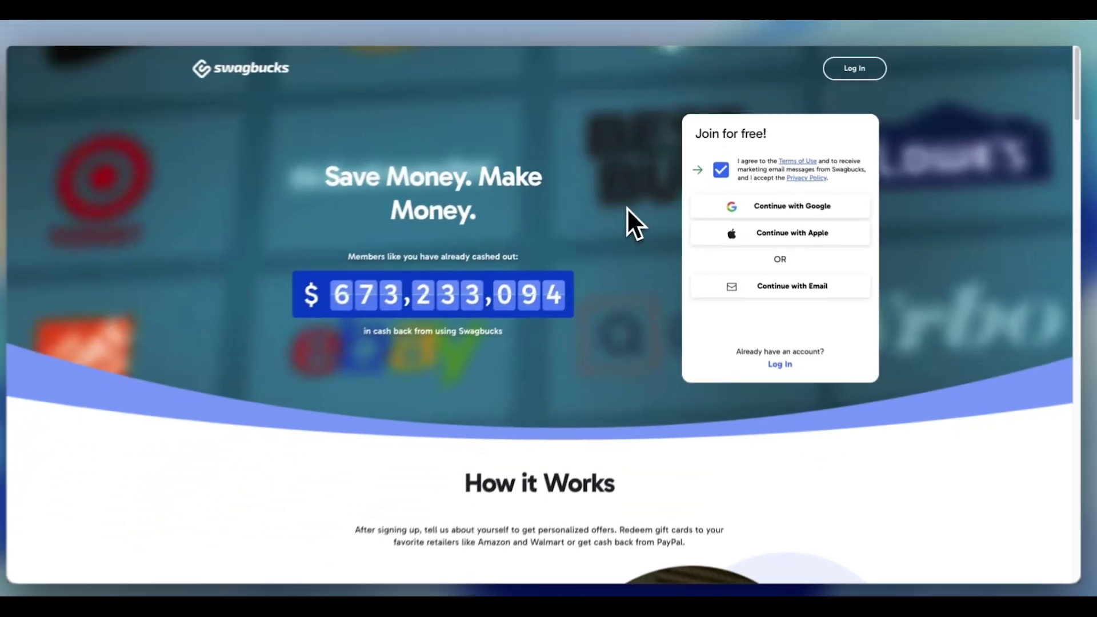
- Scroll down the Swagbucks landing page through the How it Works and Testimonials sections
scroll(630, 201, down, 1)
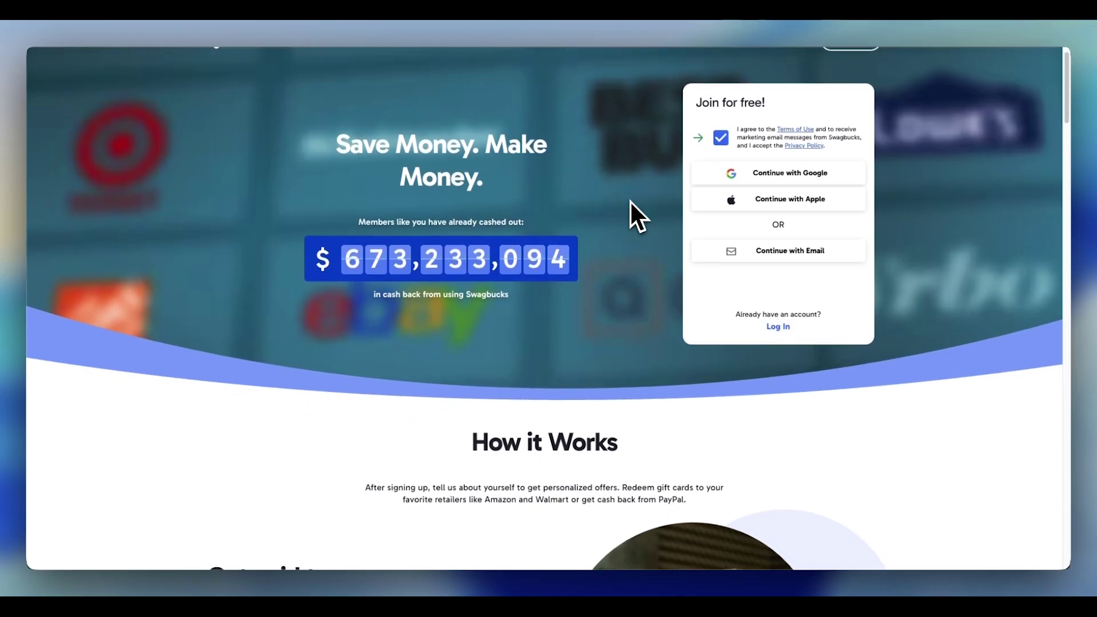
scroll(631, 201, down, 1)
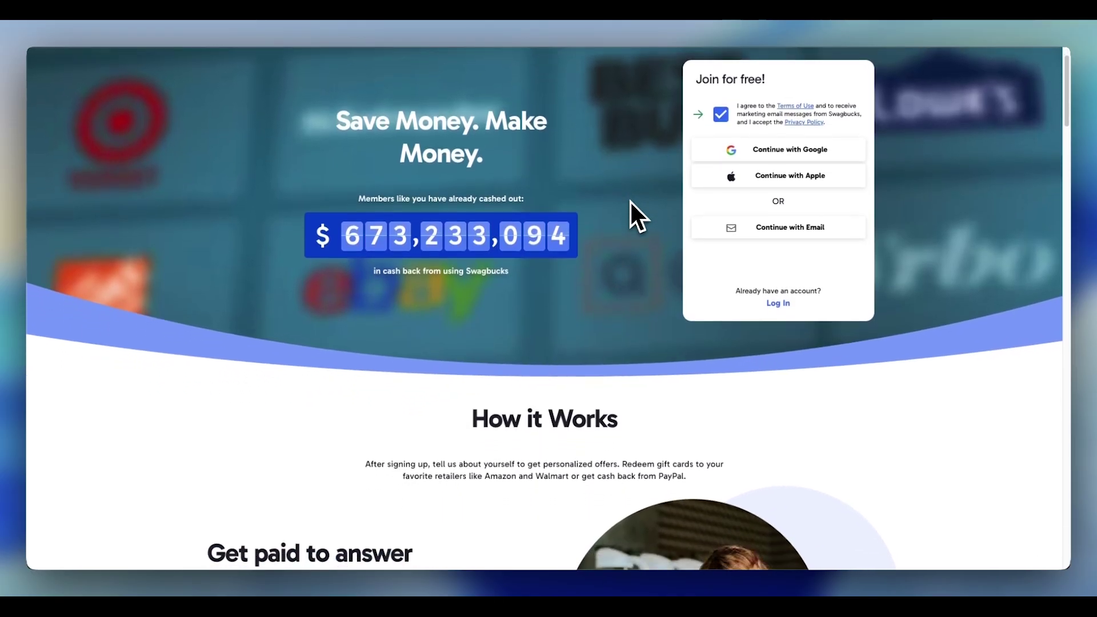
scroll(631, 201, down, 2)
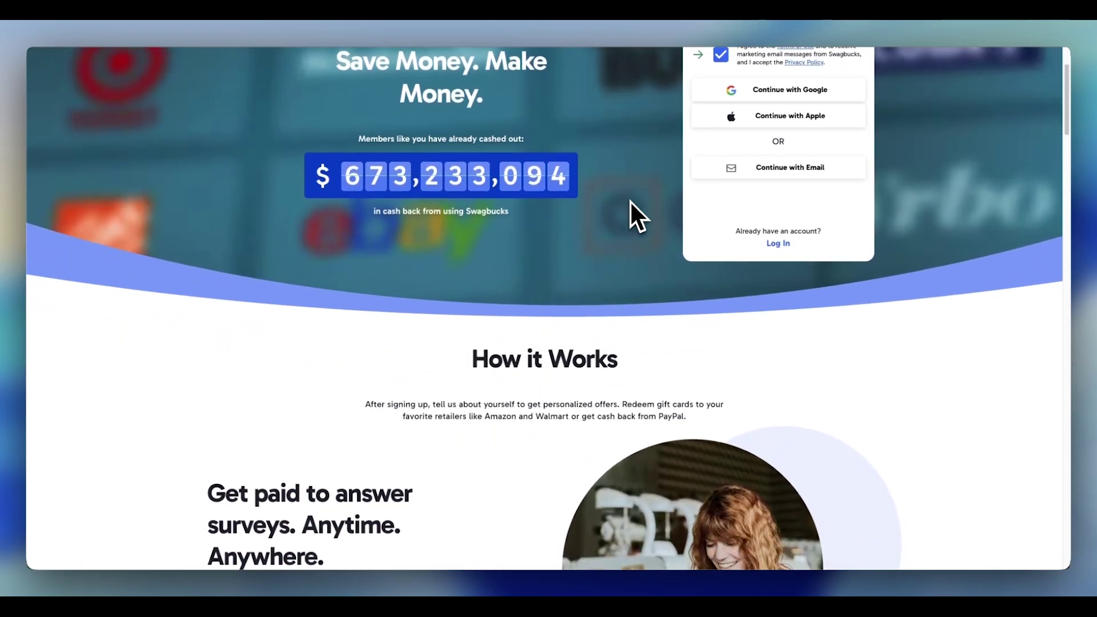
scroll(631, 201, down, 1)
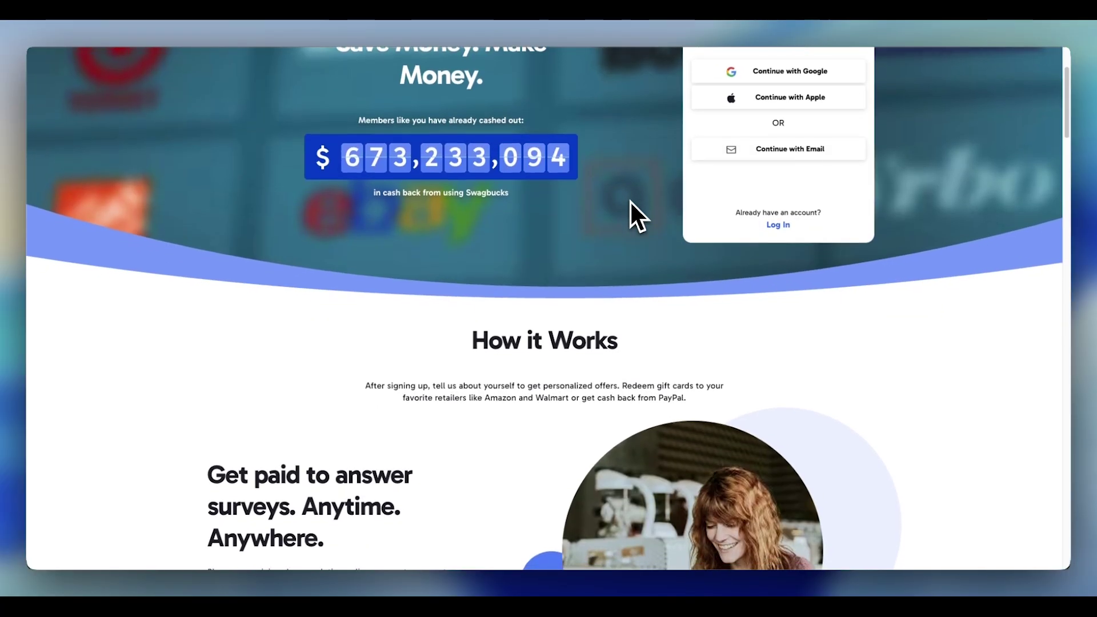
scroll(631, 201, down, 5)
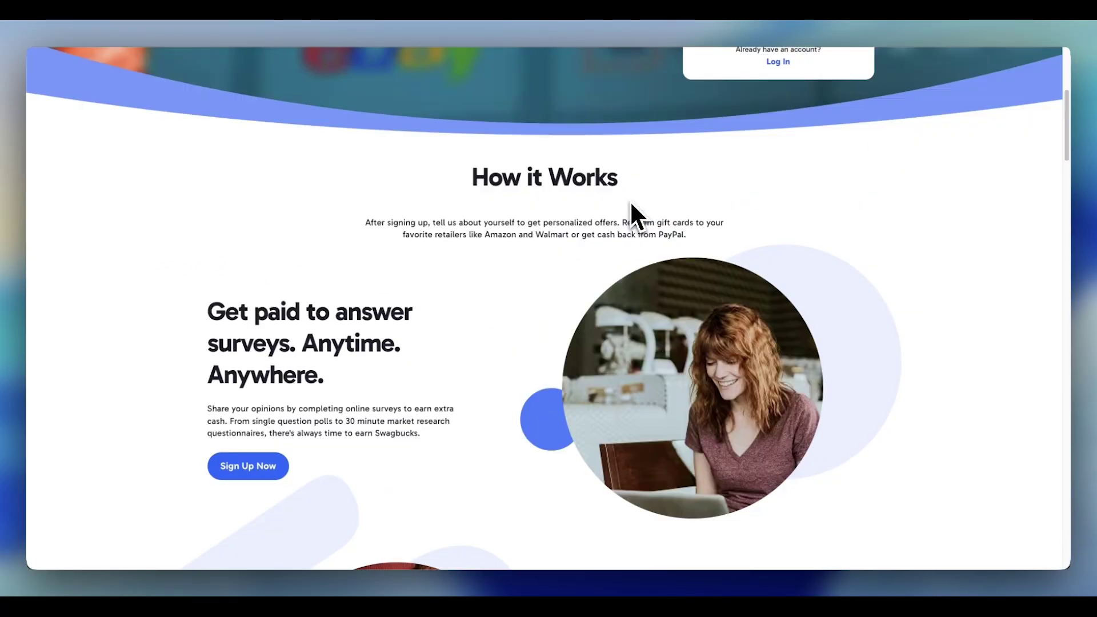
scroll(631, 203, down, 10)
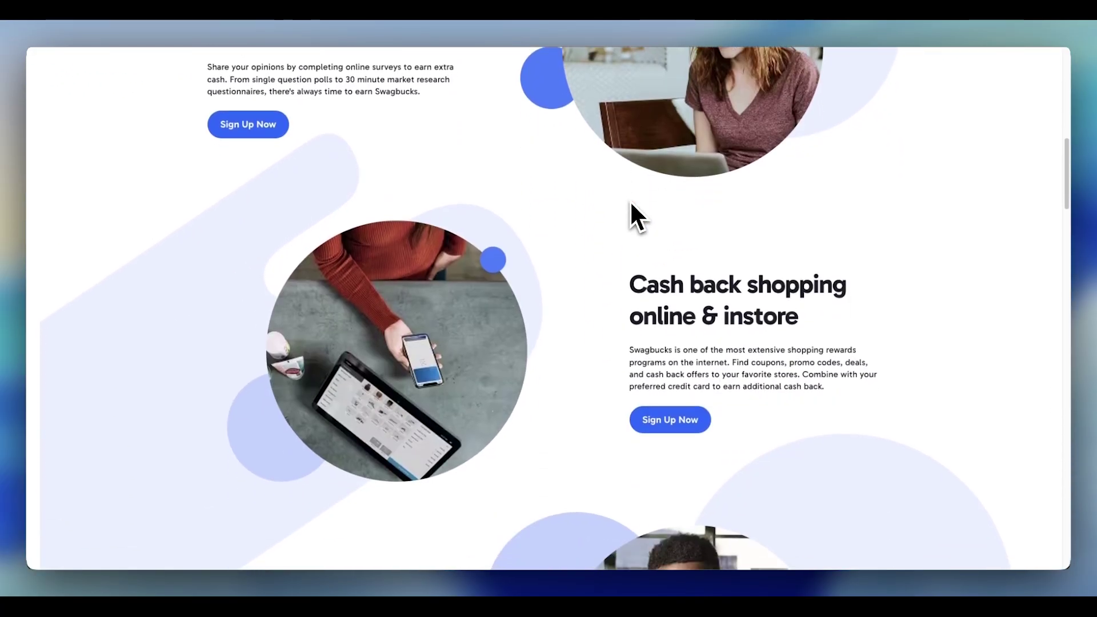
scroll(631, 204, down, 12)
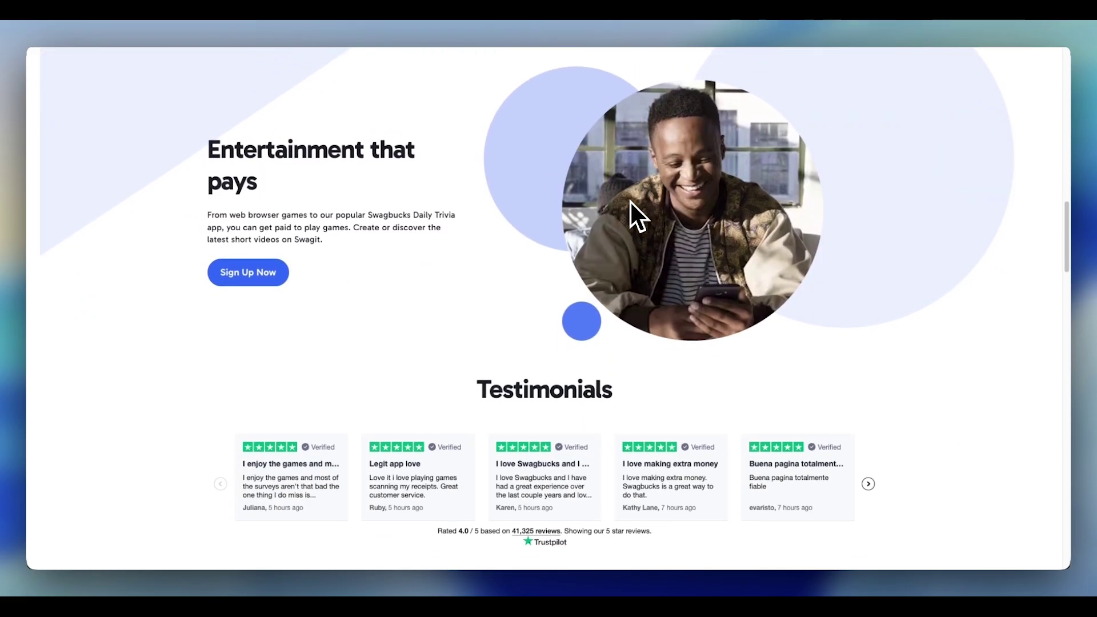
scroll(631, 202, down, 9)
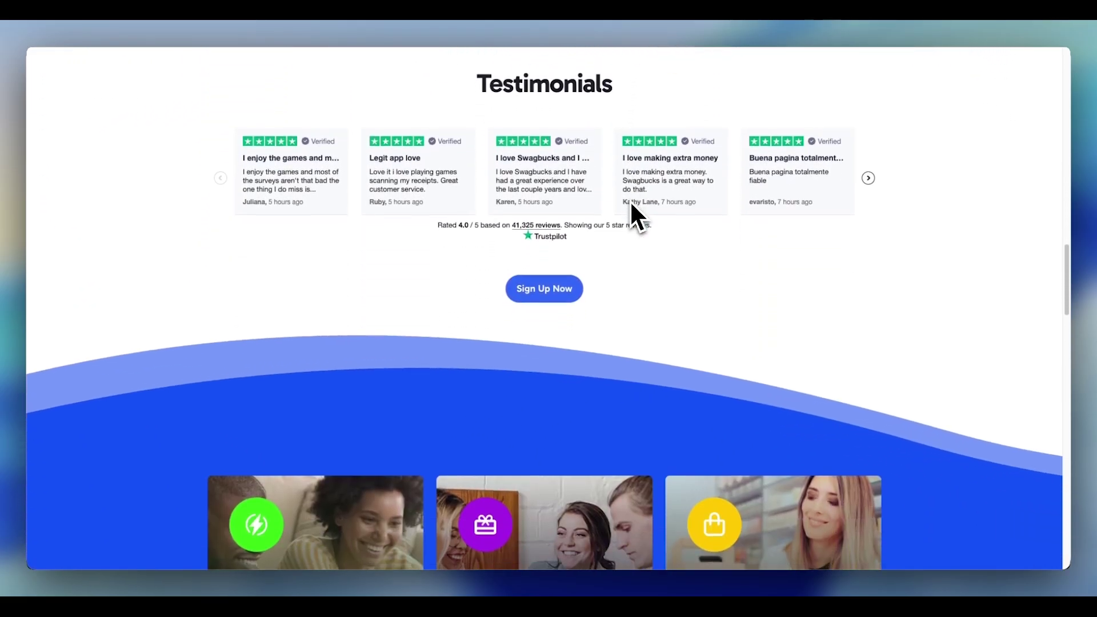
scroll(630, 216, down, 2)
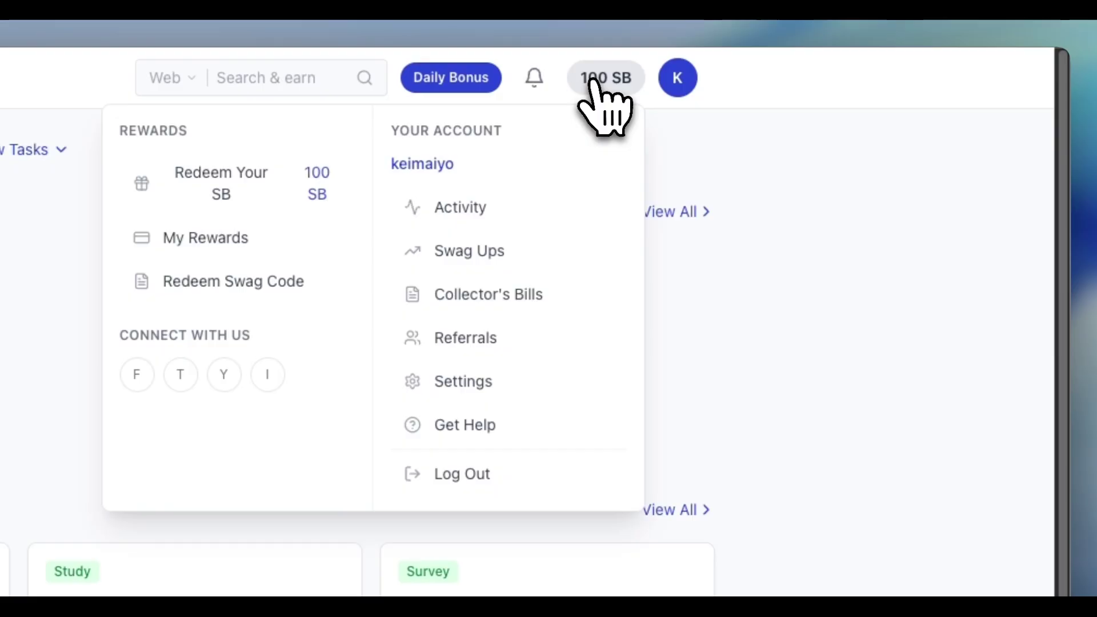
- Dismiss the account summary, go to Answer, and highlight the Quick Opinion Survey's 10 SB reward
click(606, 77)
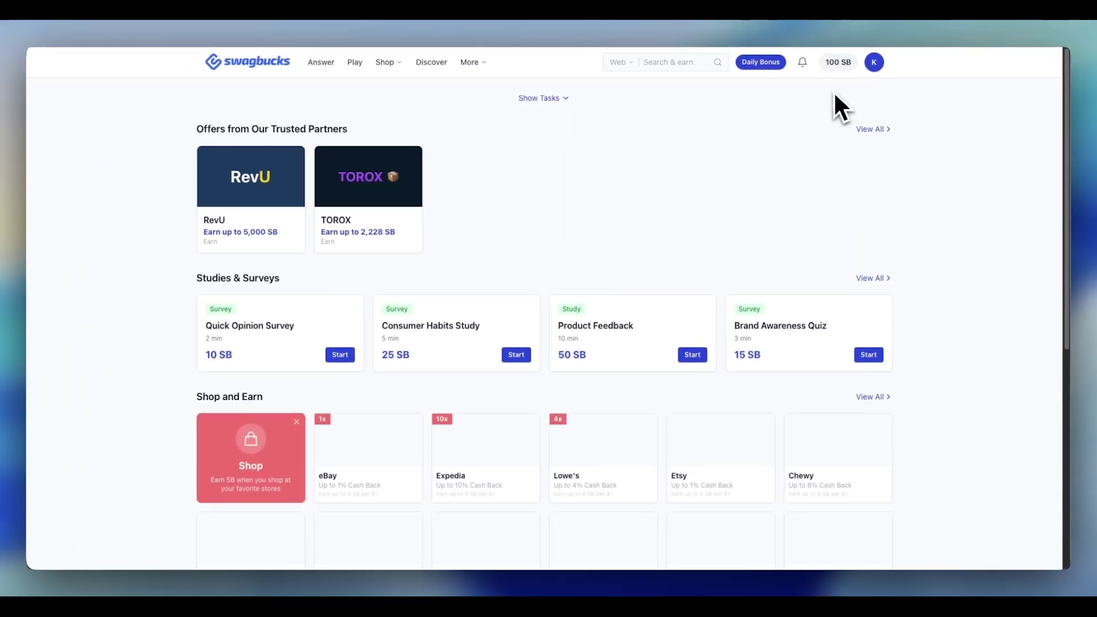
click(321, 61)
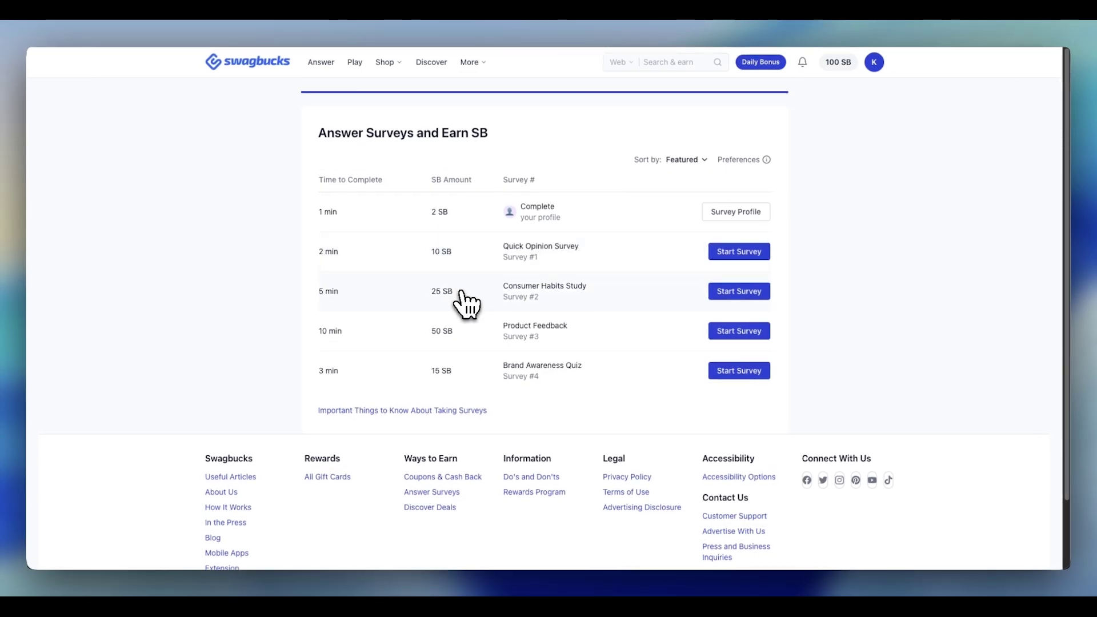
double_click(448, 254)
click(451, 257)
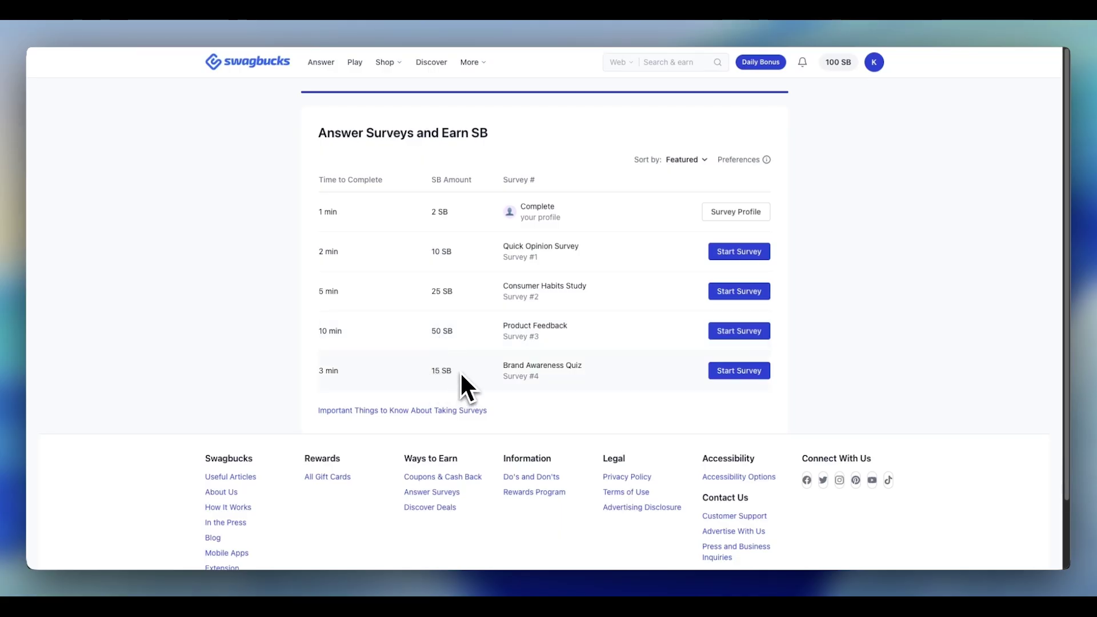
- Start the Quick Opinion Survey and answer 25-34, $25,000 - $50,000 and Weekly until it's rejected
click(738, 253)
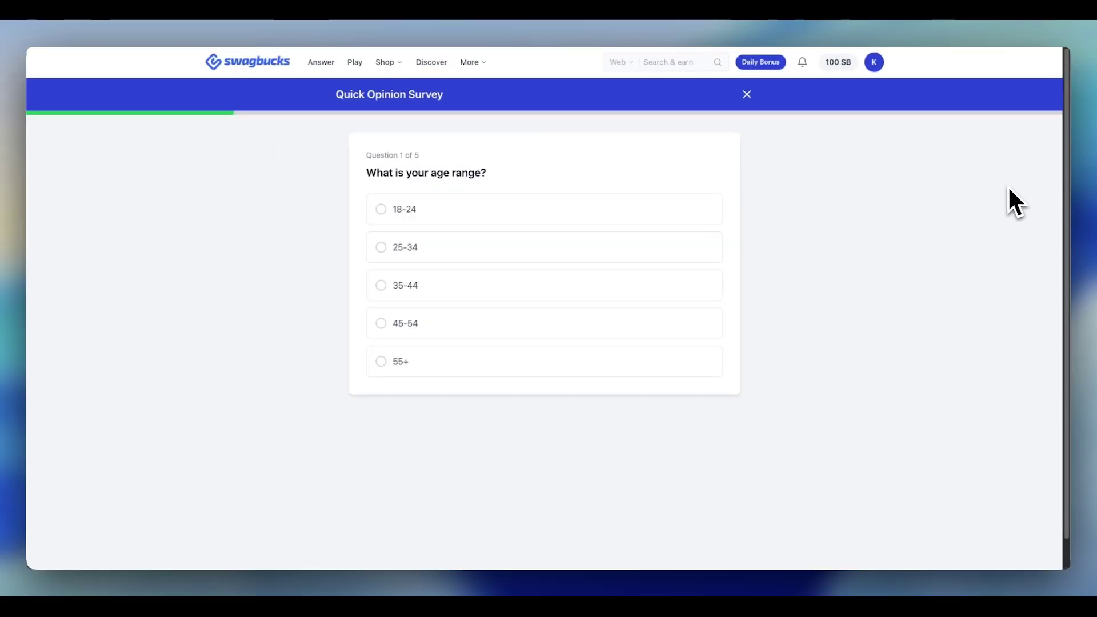
click(637, 256)
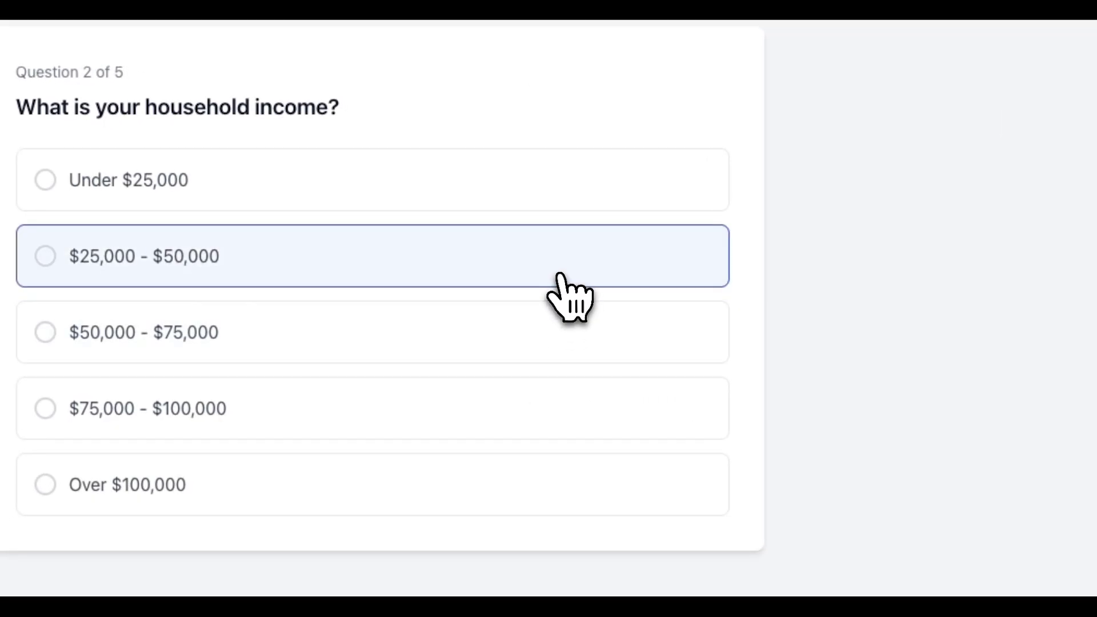
click(637, 257)
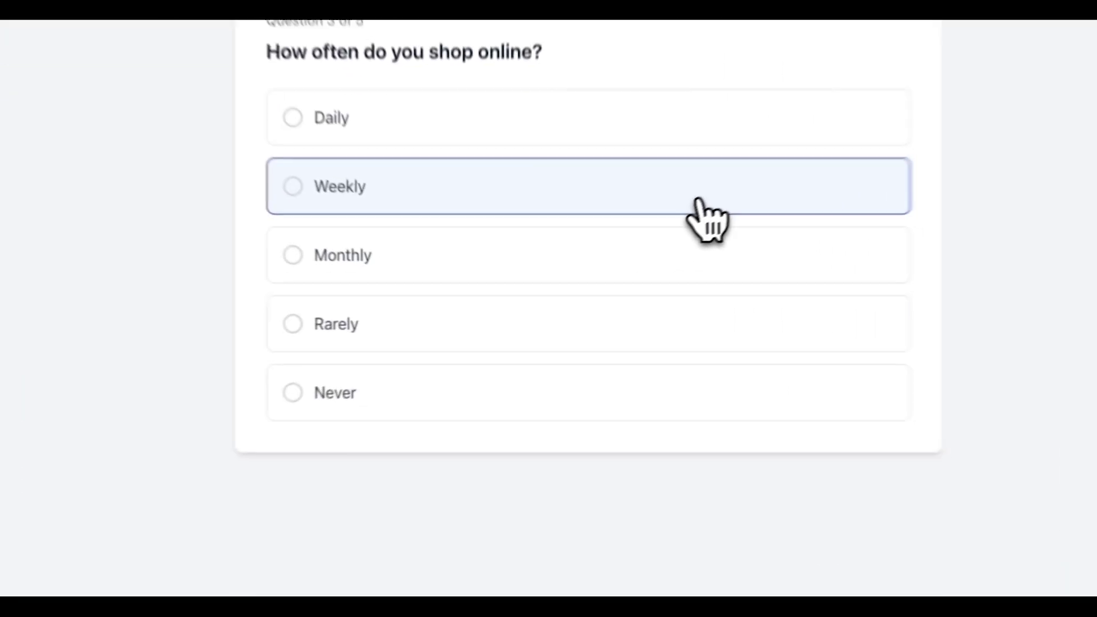
click(604, 256)
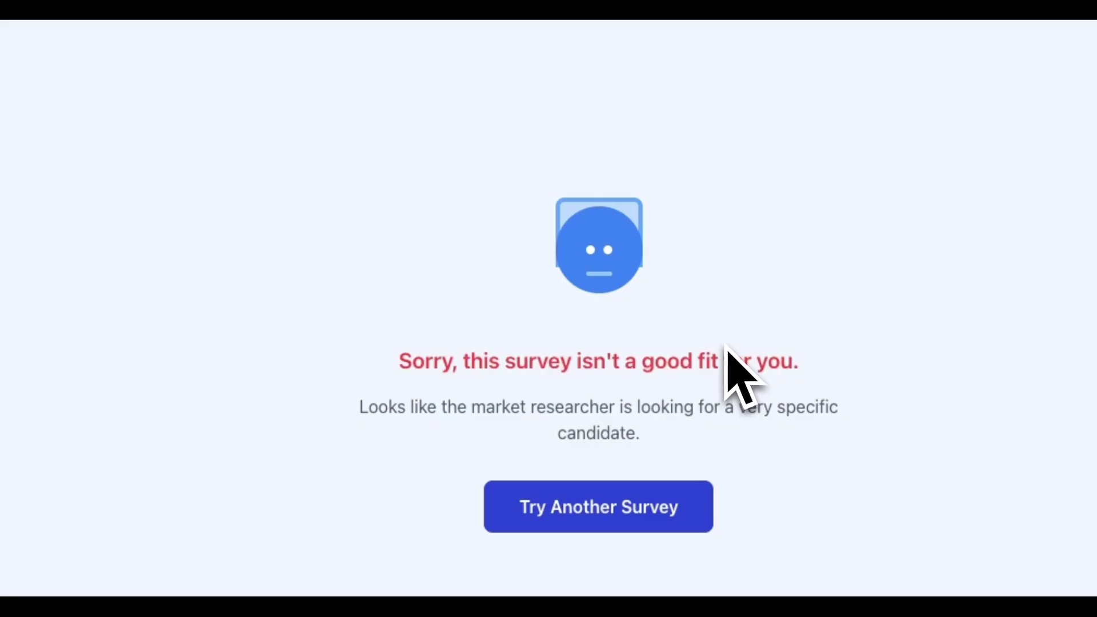
drag(379, 407, 713, 439)
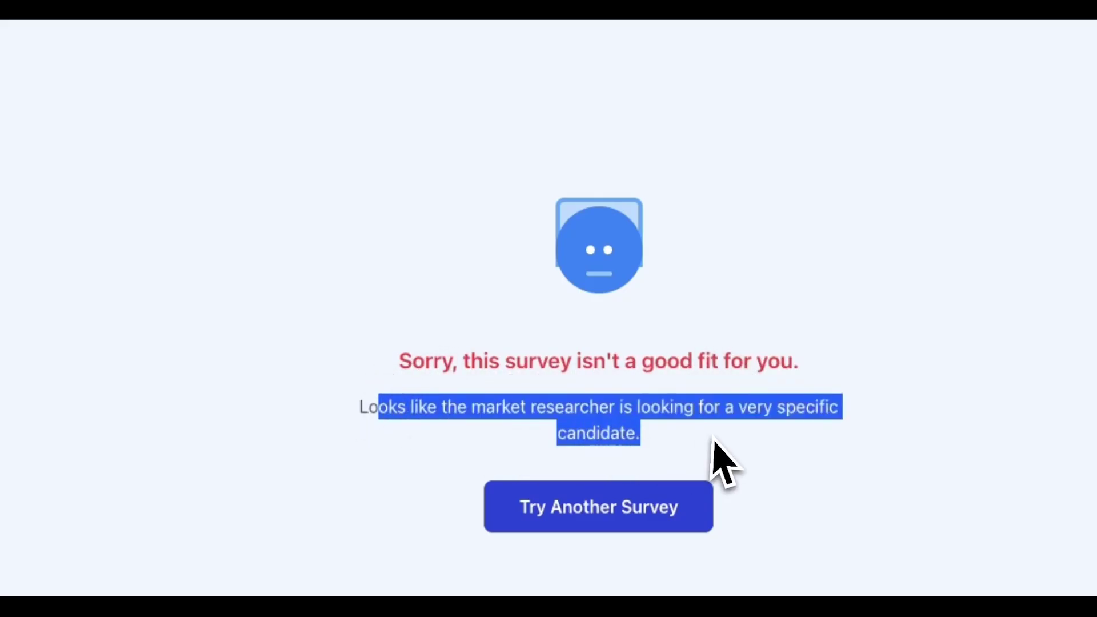
click(680, 443)
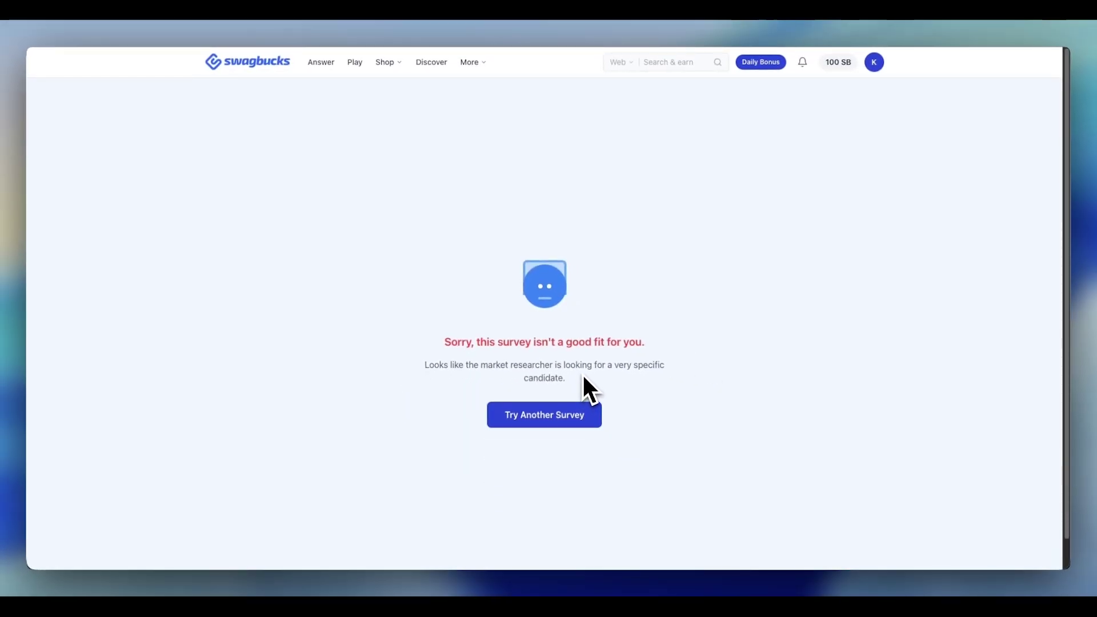
- Take the Product Feedback survey, answering Yes, Samsung and yearly electronics spending, until not qualified
click(553, 417)
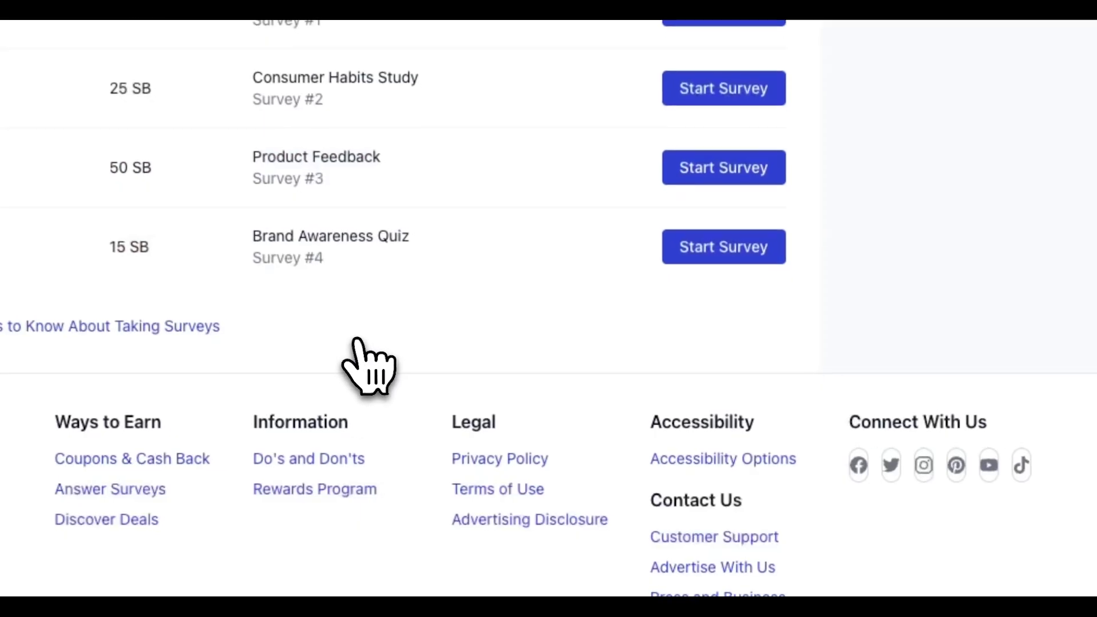
click(726, 174)
click(578, 217)
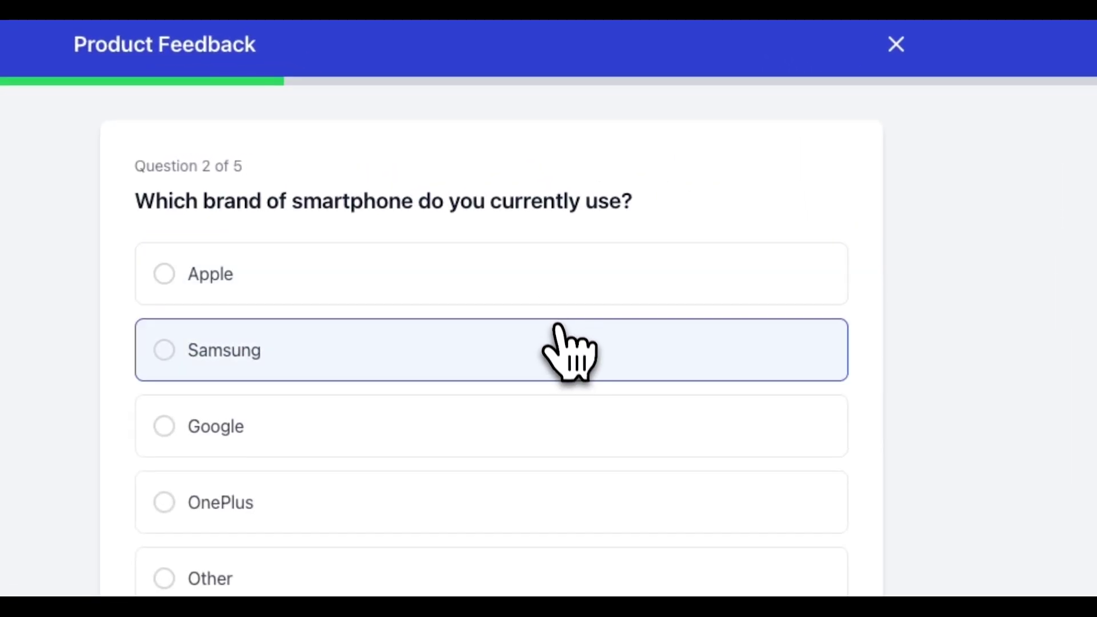
click(559, 370)
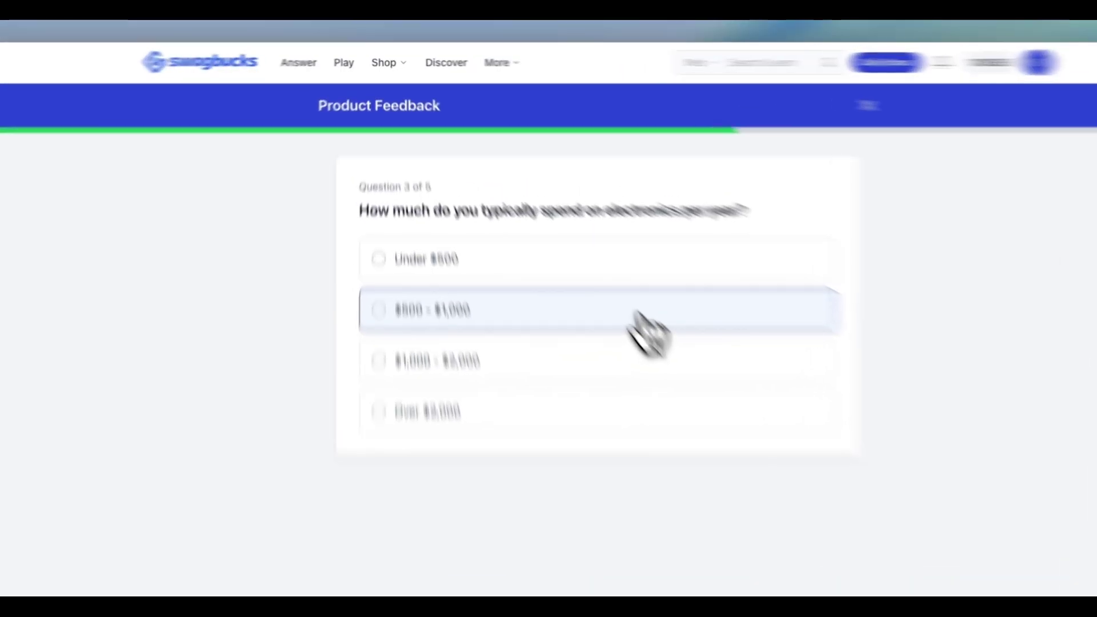
click(557, 372)
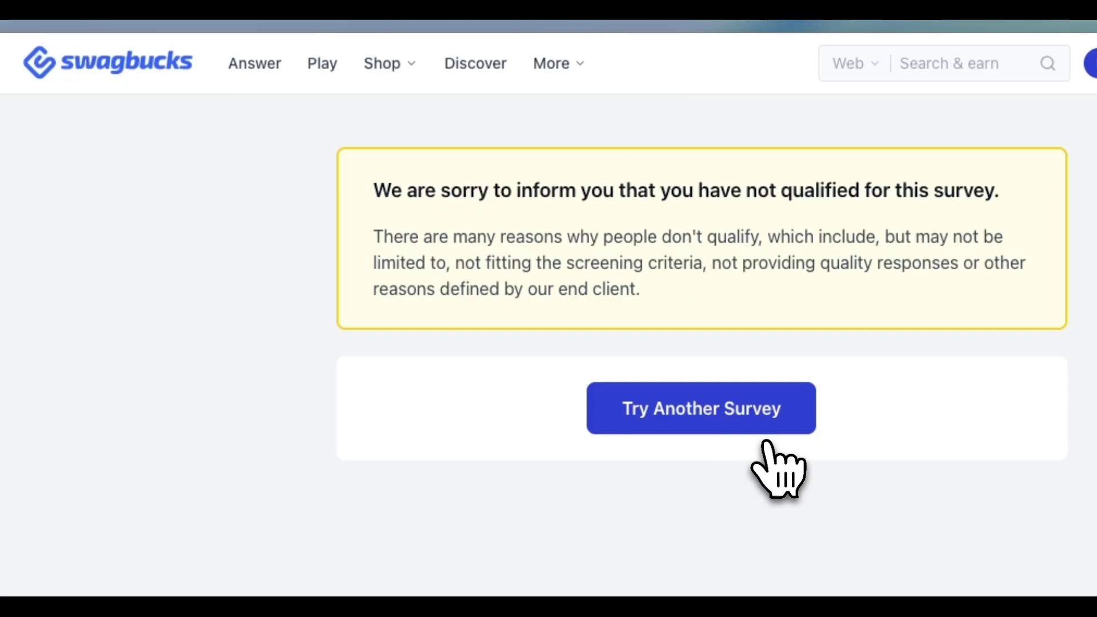
drag(373, 190, 1043, 189)
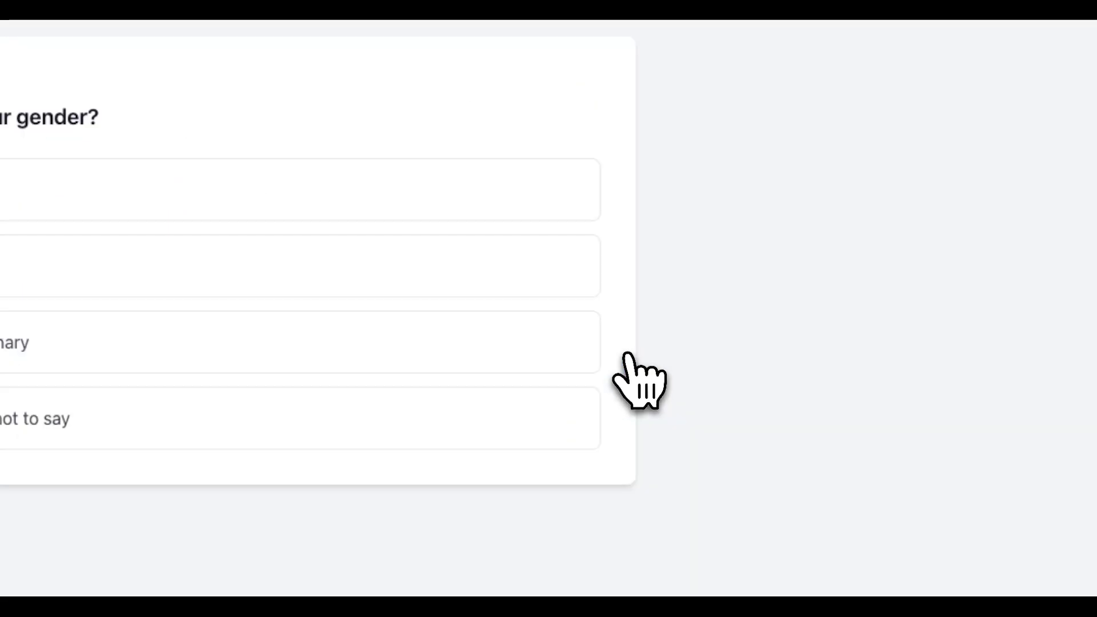
- Answer the Consumer Habits Study's gender, employment, 2-person household and SUV questions until it disqualifies
click(494, 268)
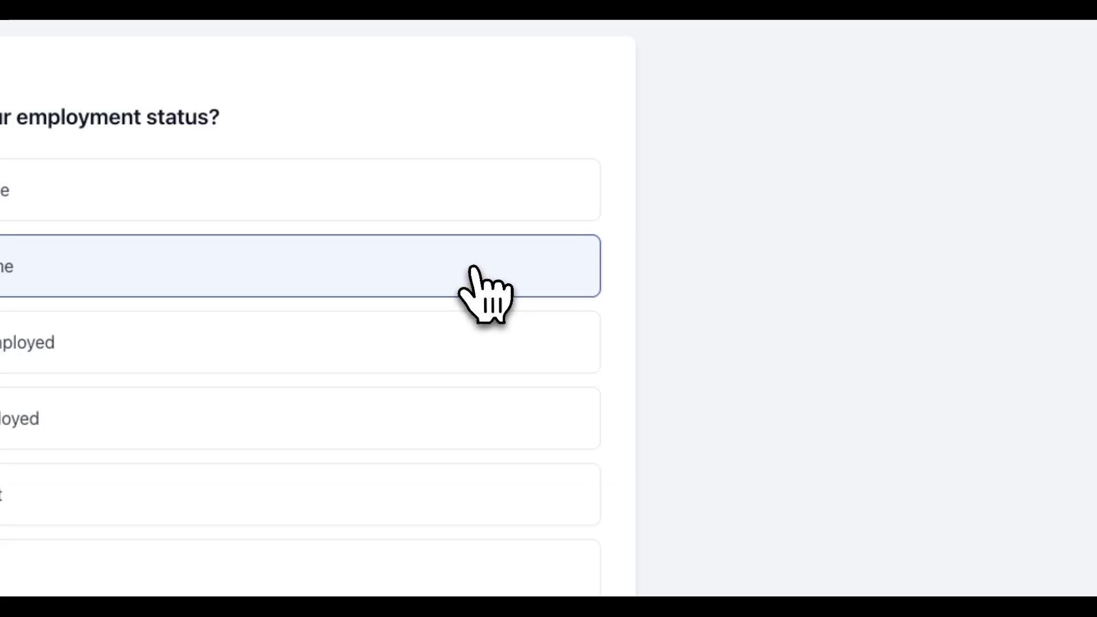
click(475, 269)
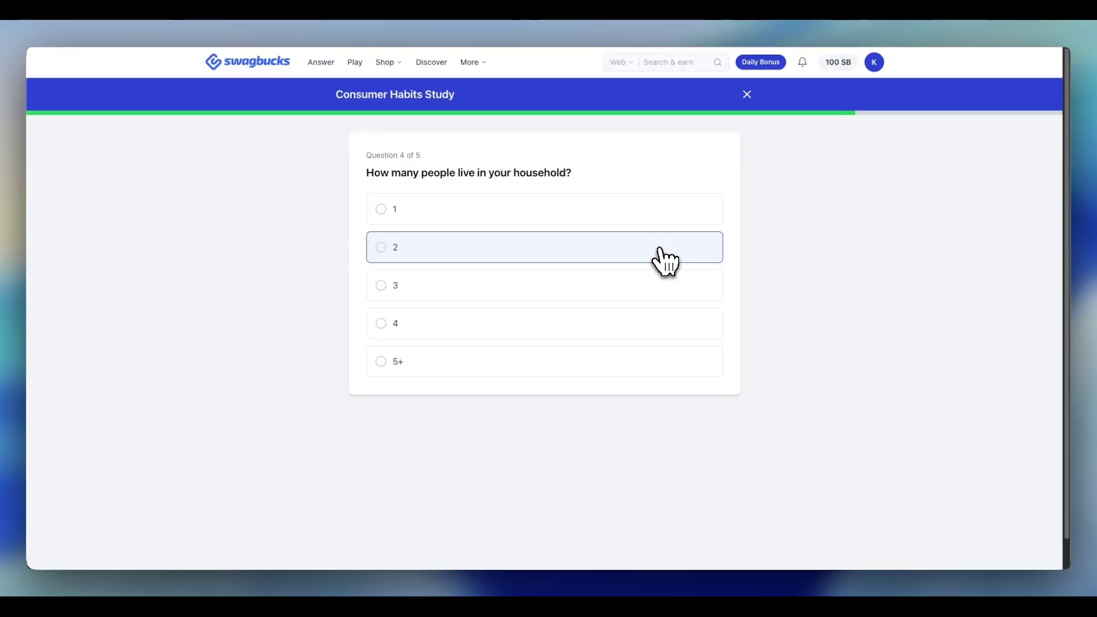
click(661, 251)
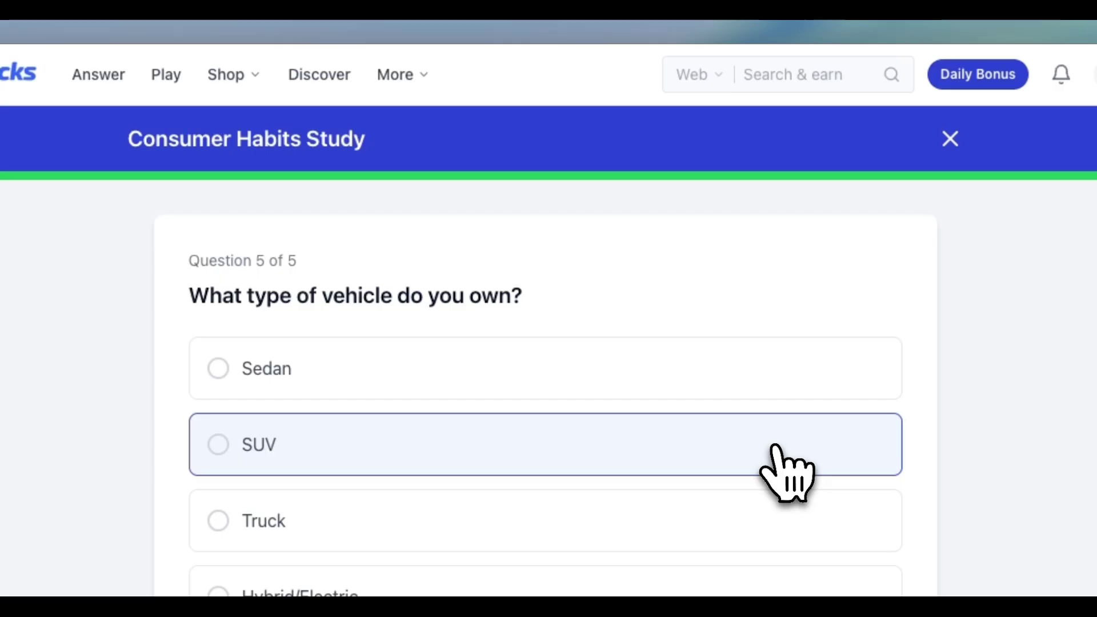
click(776, 447)
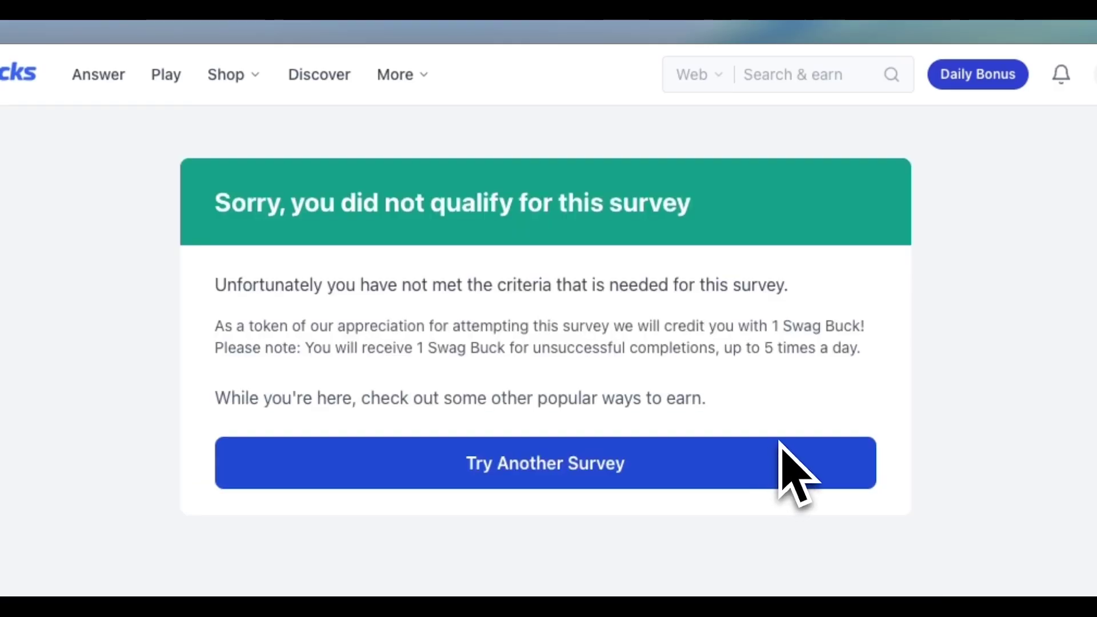
drag(219, 212, 724, 234)
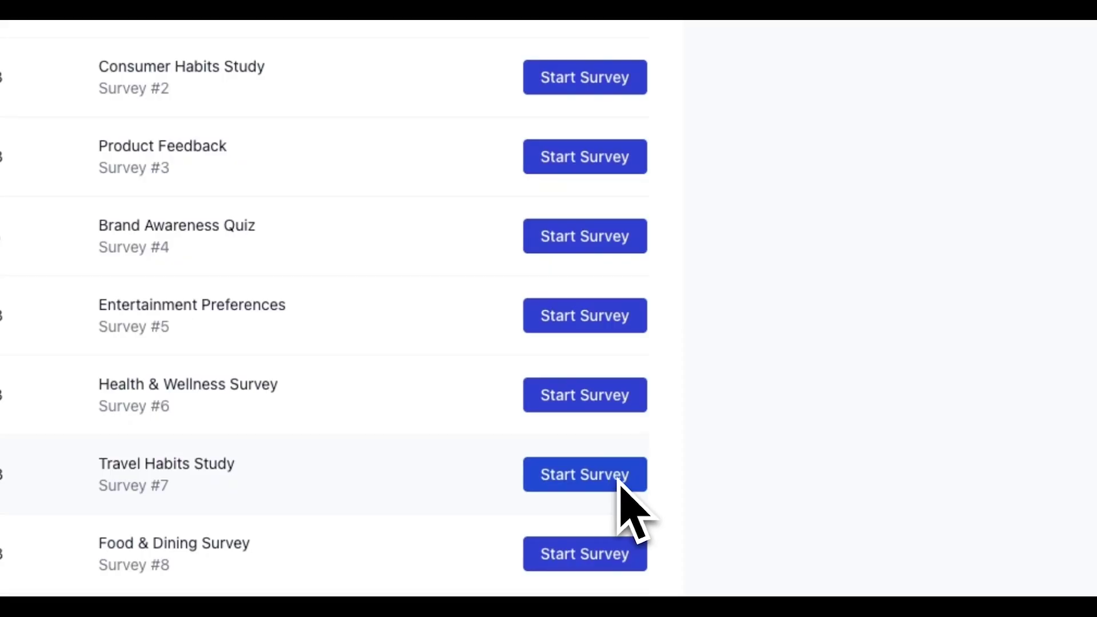
scroll(620, 483, down, 4)
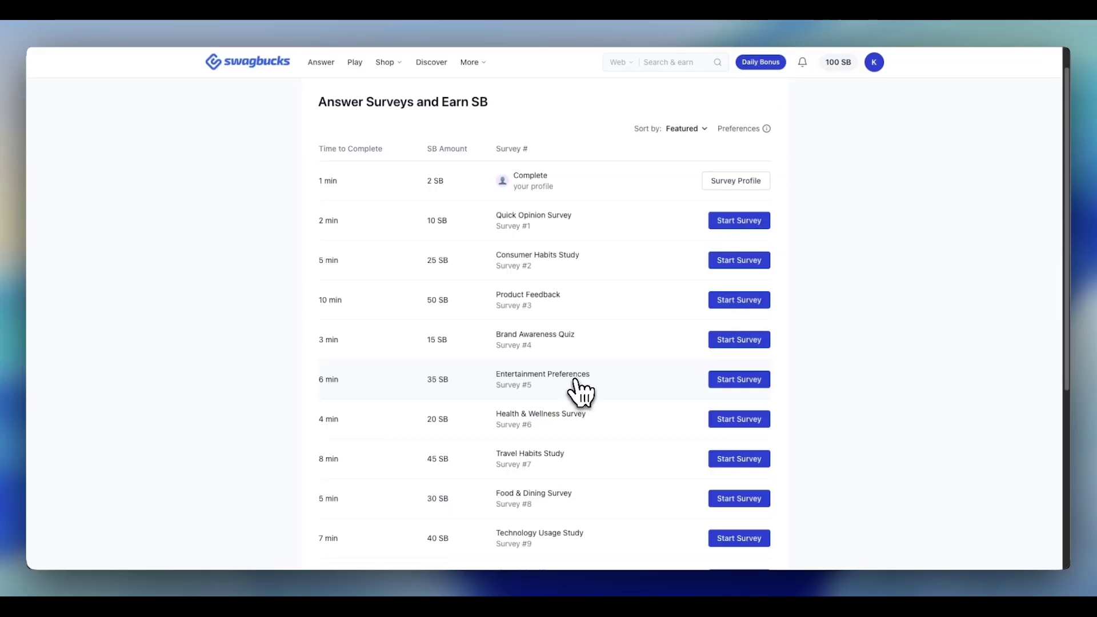
- Answer Question 2 of the next survey to advance to Question 3
scroll(583, 390, down, 1)
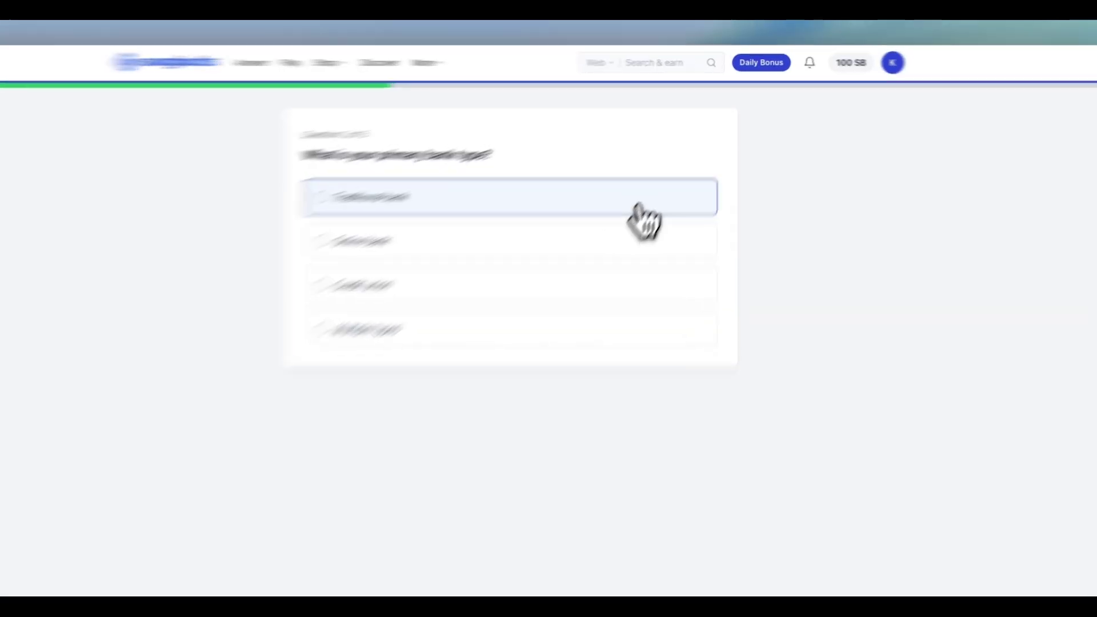
click(655, 186)
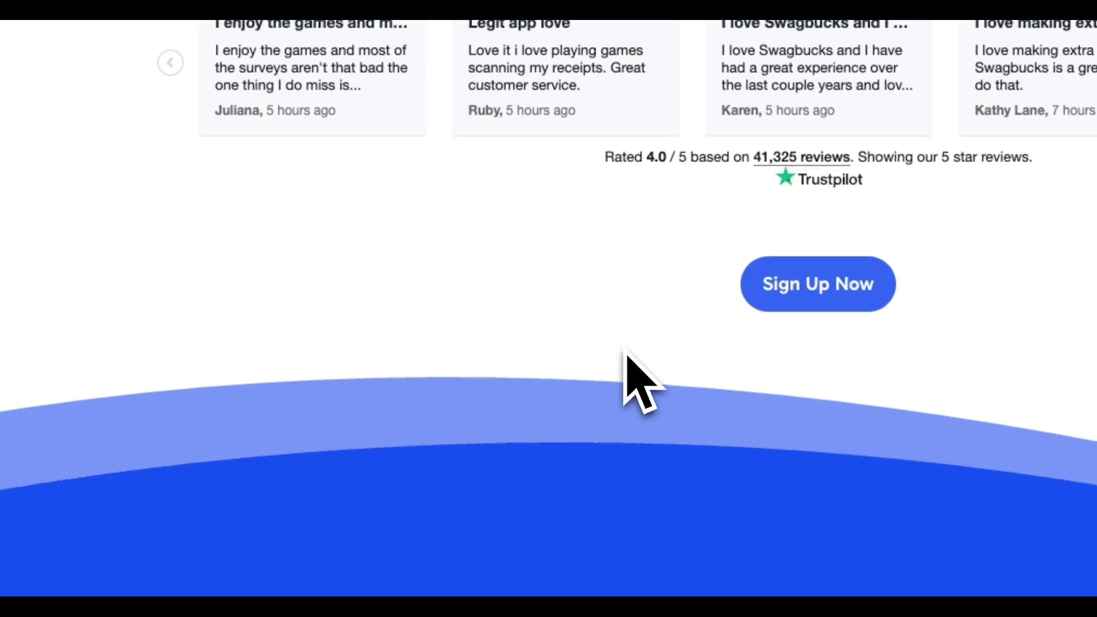
scroll(447, 221, down, 1)
scroll(447, 221, down, 1)
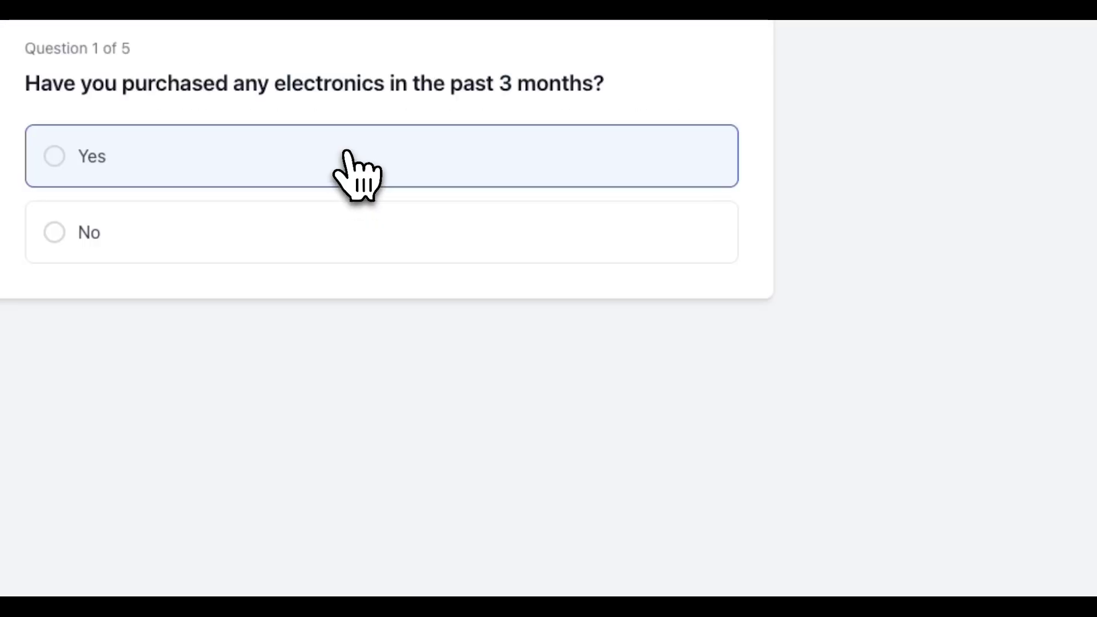
- Answer Yes, Apple and Under $500, then highlight the not-qualified headline
click(346, 152)
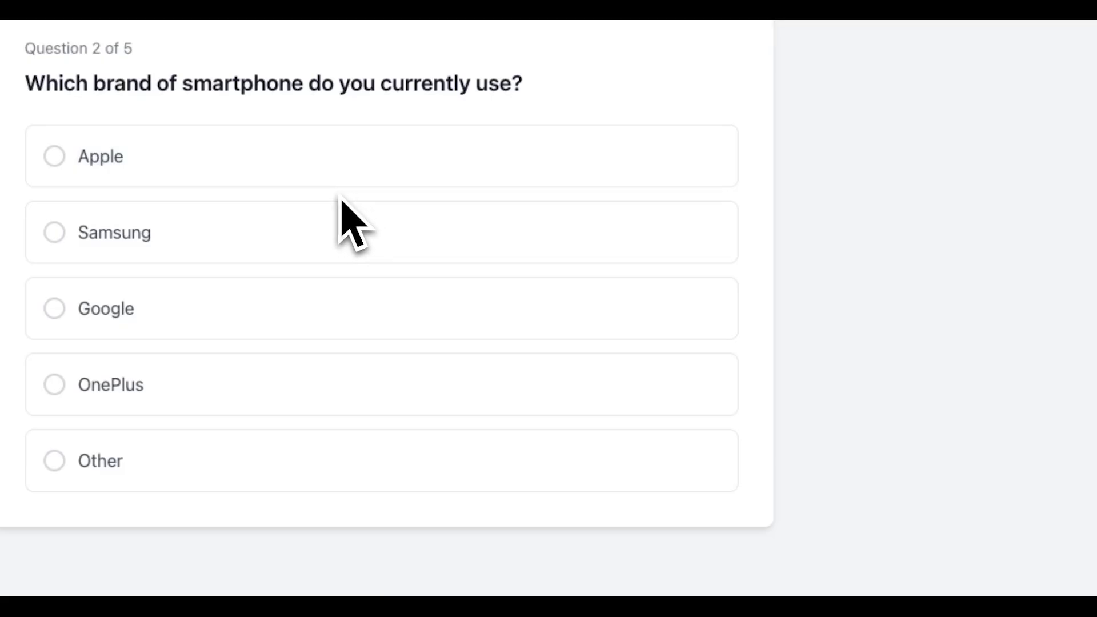
click(447, 160)
click(445, 160)
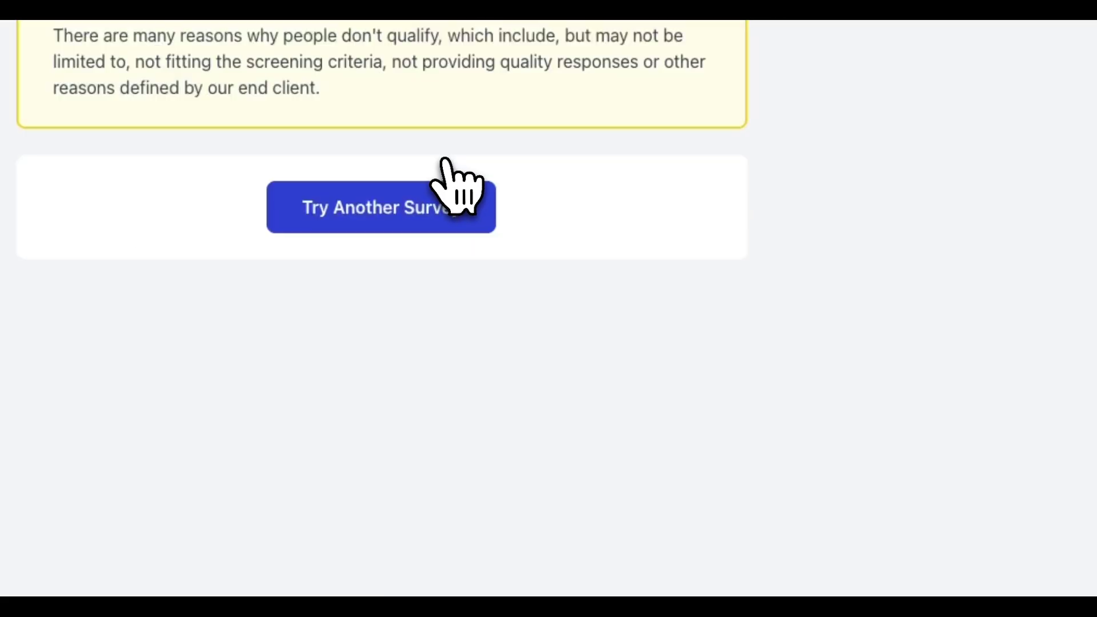
scroll(86, 80, up, 2)
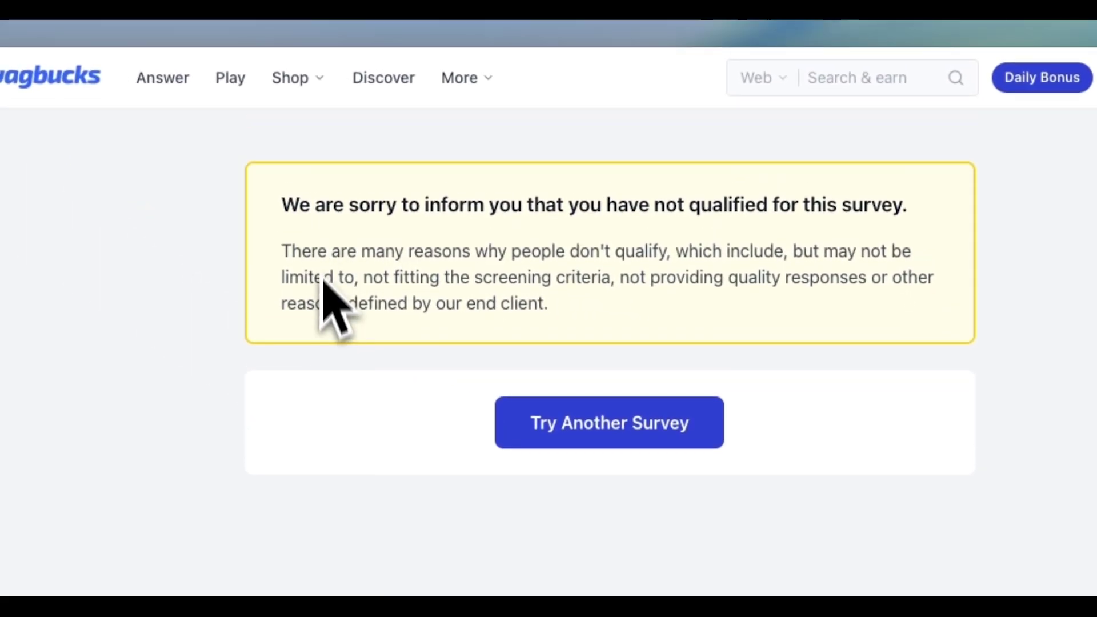
drag(301, 211, 914, 206)
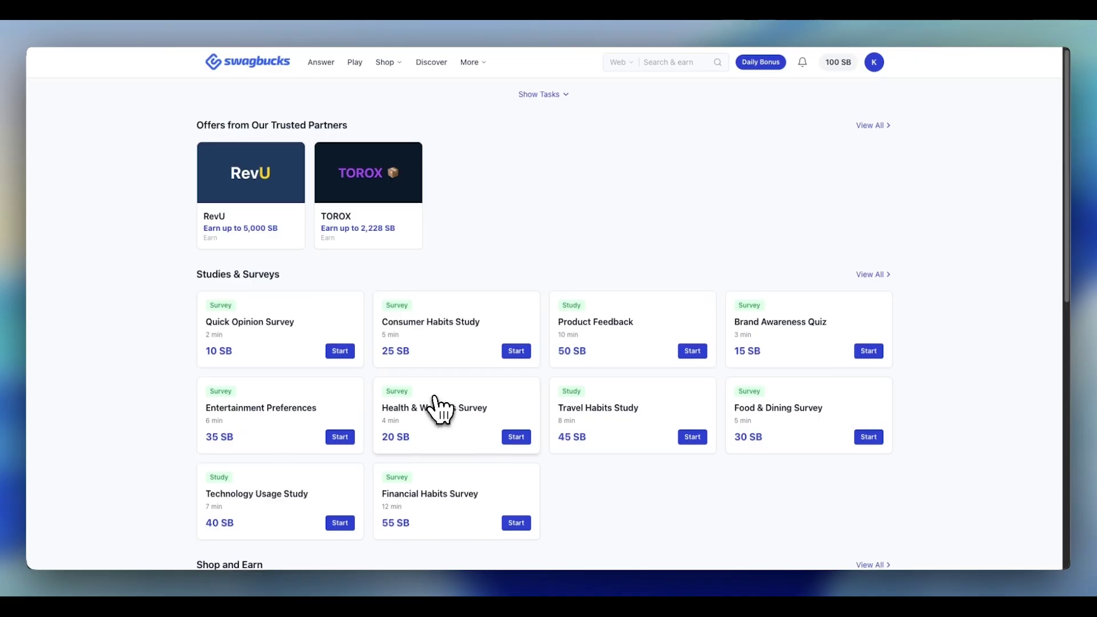
- Return to Answer in the top bar to see the refreshed survey list with Quick Opinion Survey at 15 SB
scroll(439, 409, up, 1)
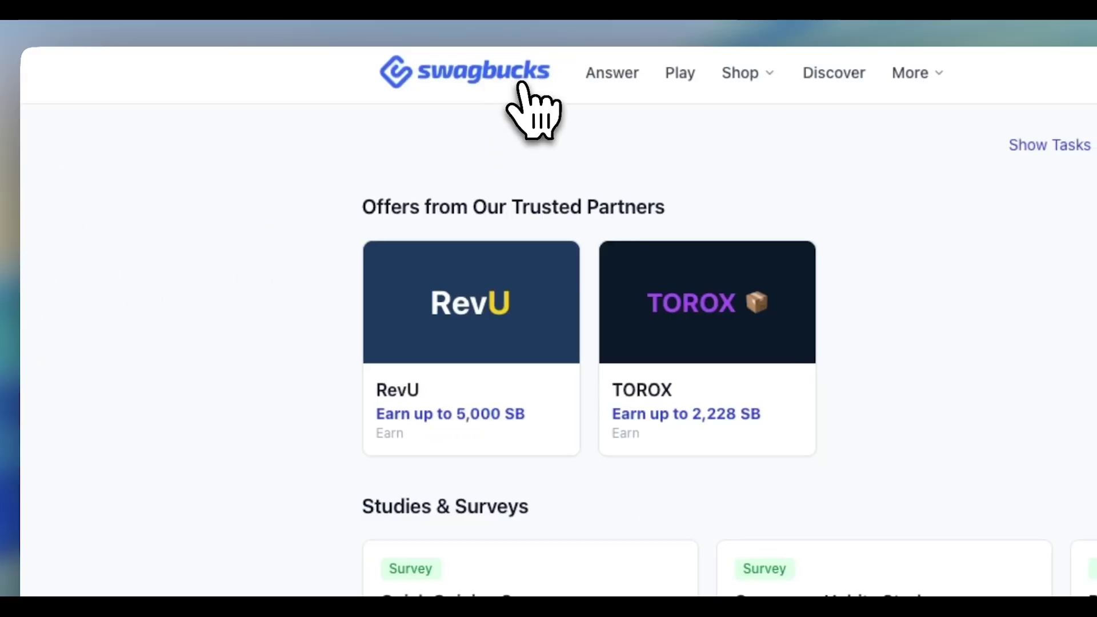
click(614, 77)
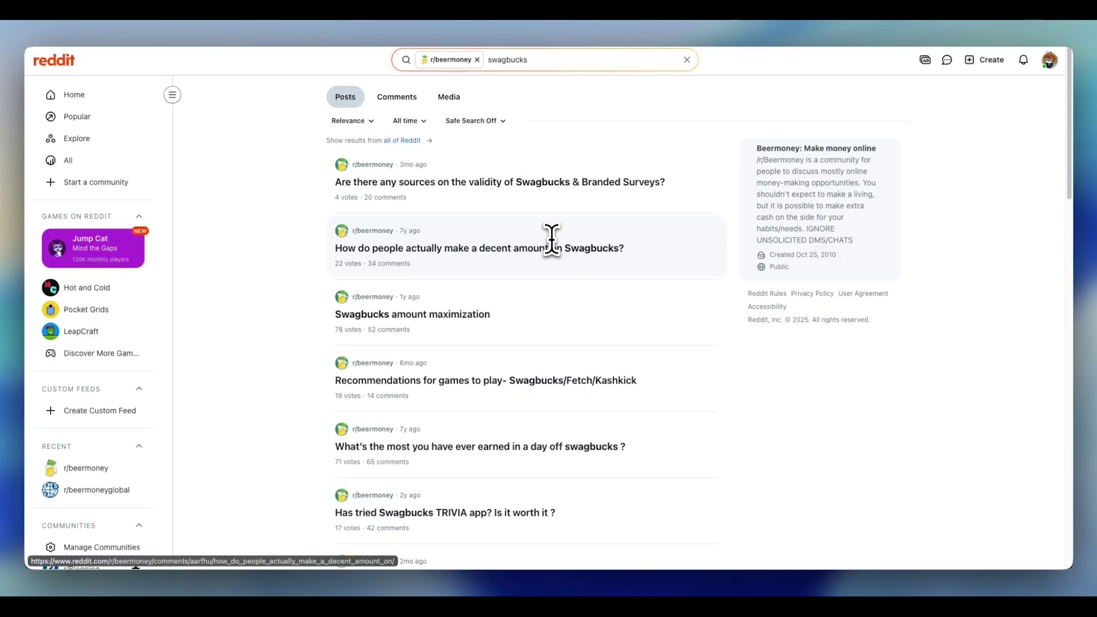
- Open the r/beermoney 'Swagbucks amount maximization' thread and scroll through its disqualification comments
scroll(551, 240, down, 1)
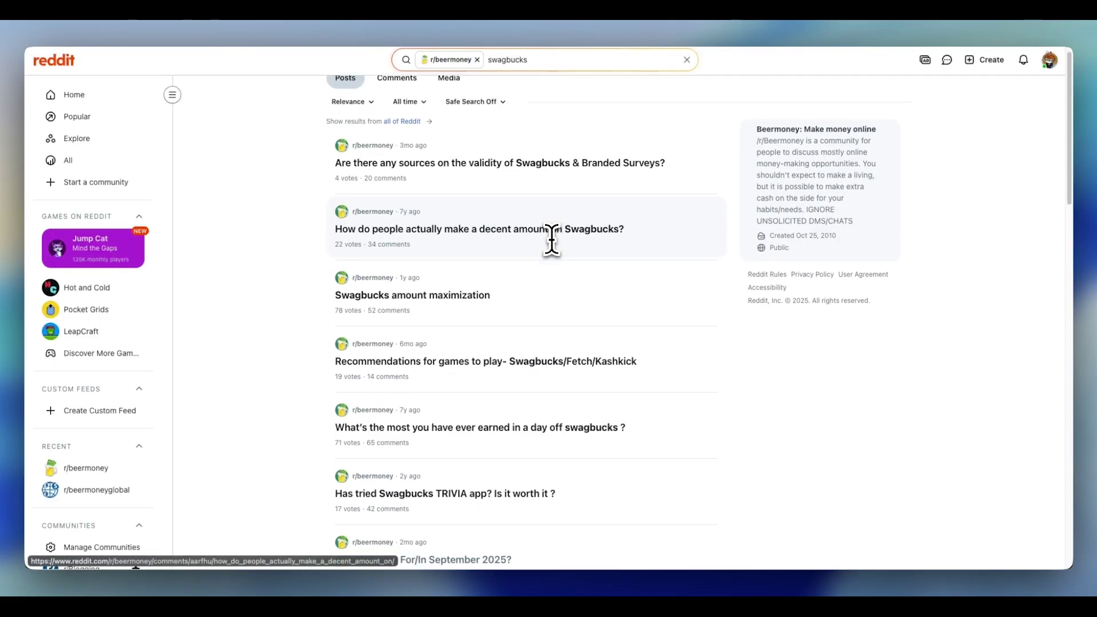
scroll(552, 240, down, 1)
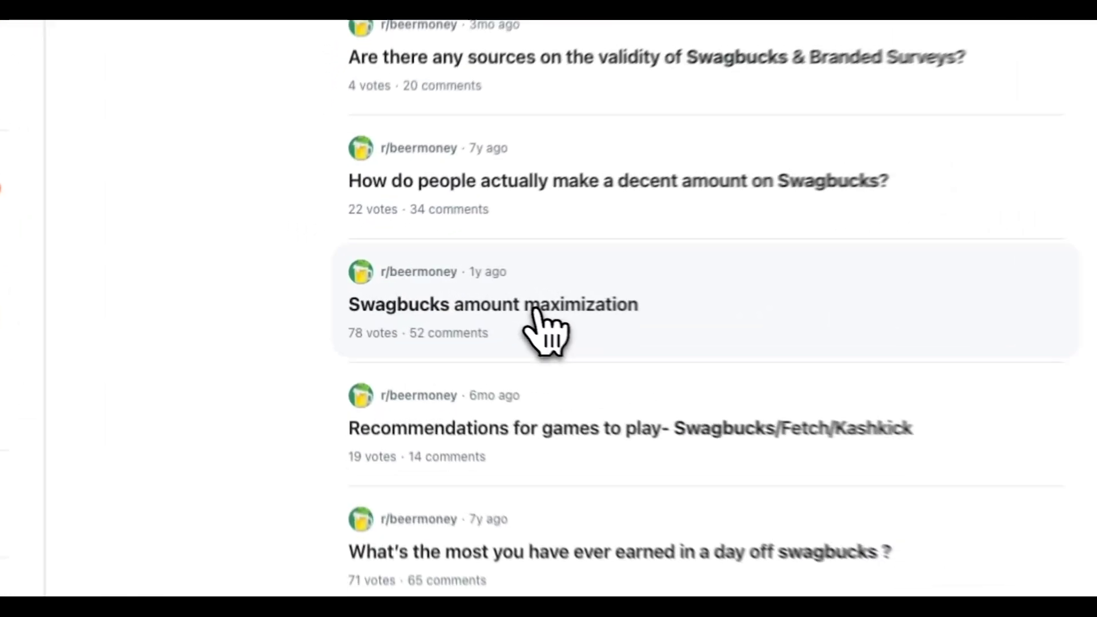
click(537, 317)
scroll(564, 336, down, 1)
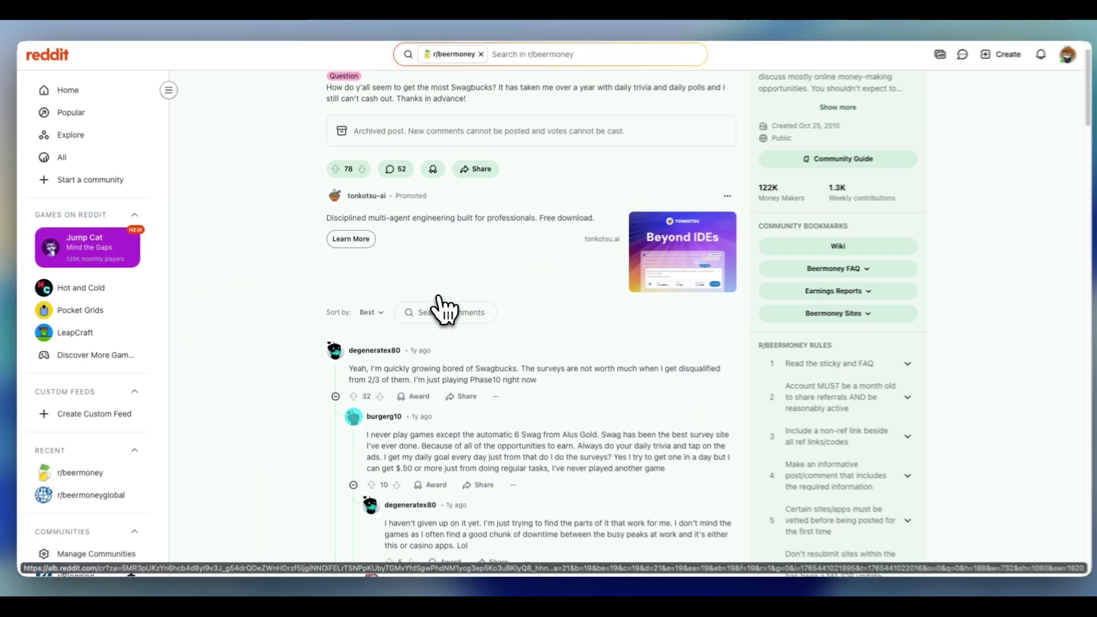
scroll(551, 337, down, 3)
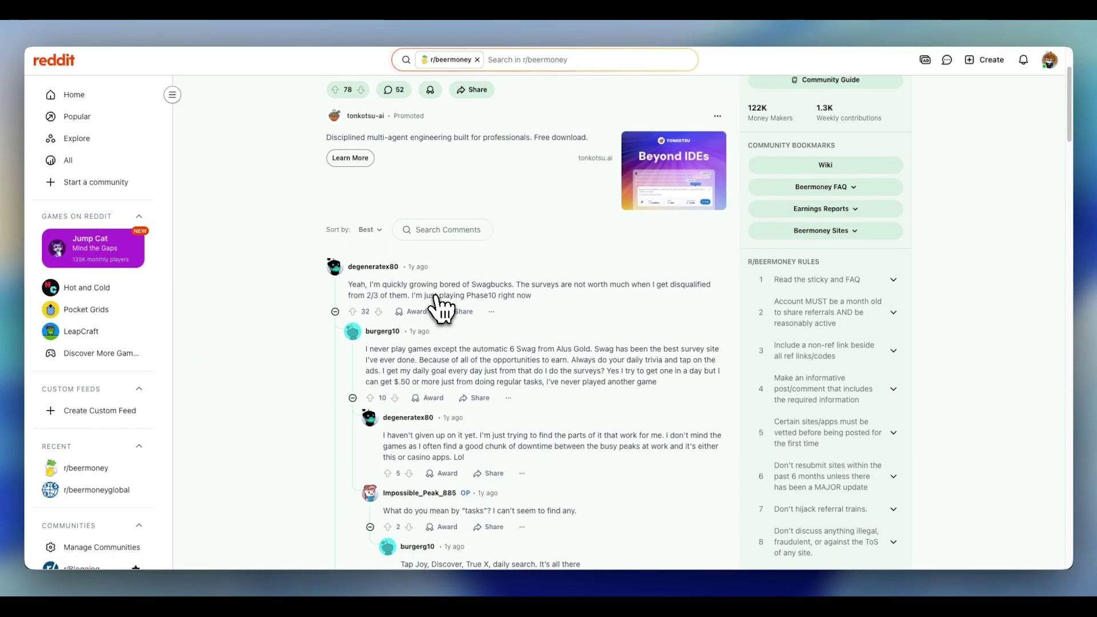
scroll(440, 309, down, 5)
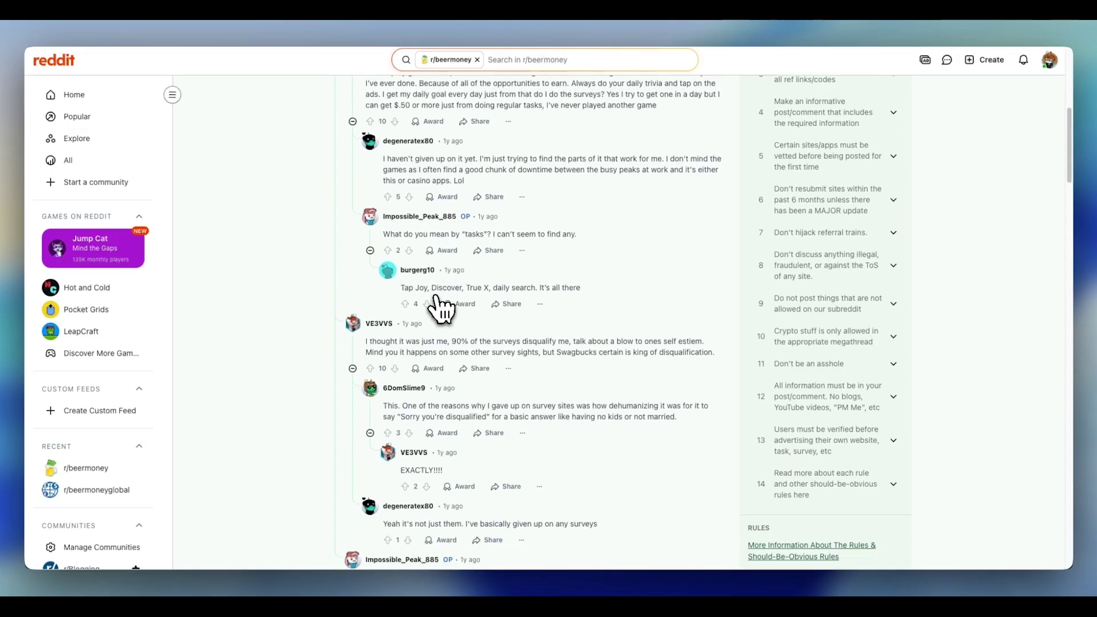
scroll(440, 309, down, 7)
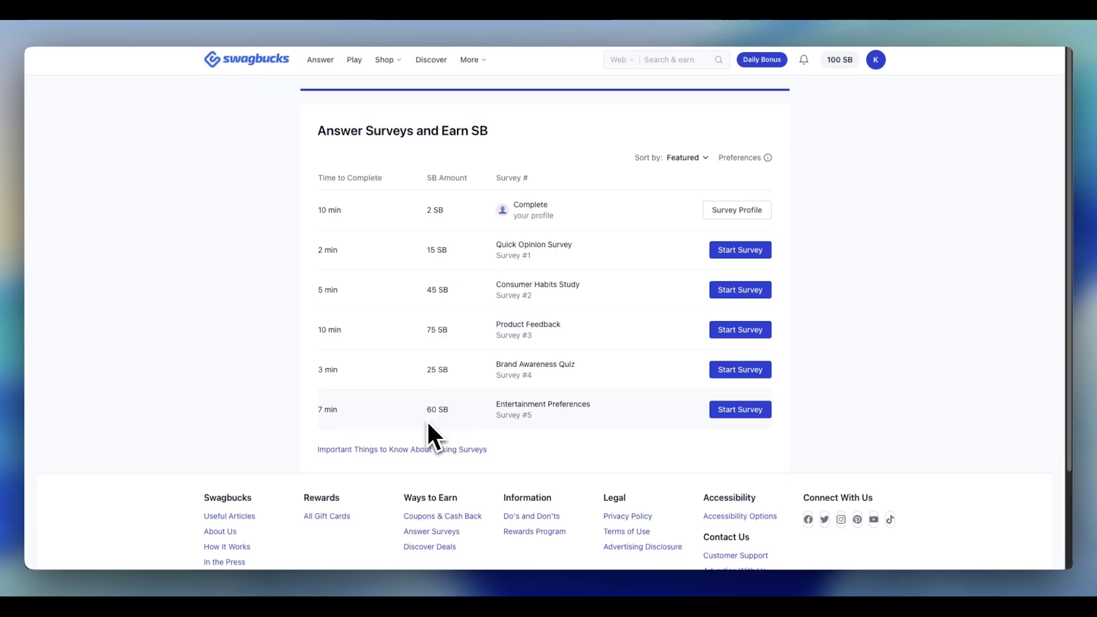
- Scroll the Swagbucks landing page past its surveys, cash back shopping and Entertainment that pays features
scroll(438, 262, down, 3)
scroll(440, 268, up, 4)
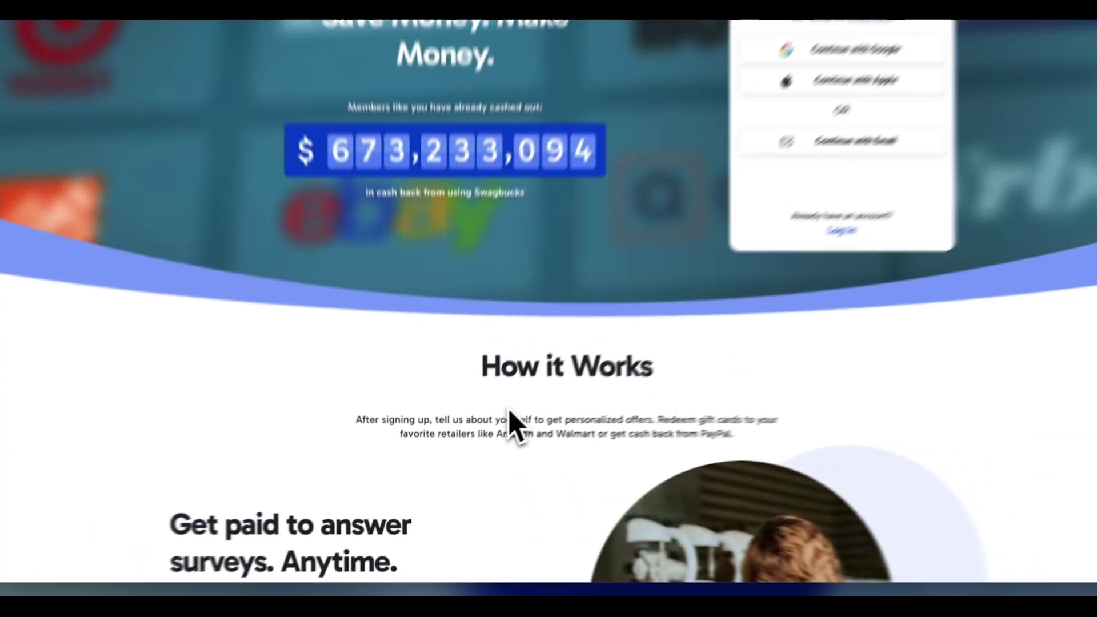
scroll(497, 435, down, 3)
scroll(496, 436, down, 7)
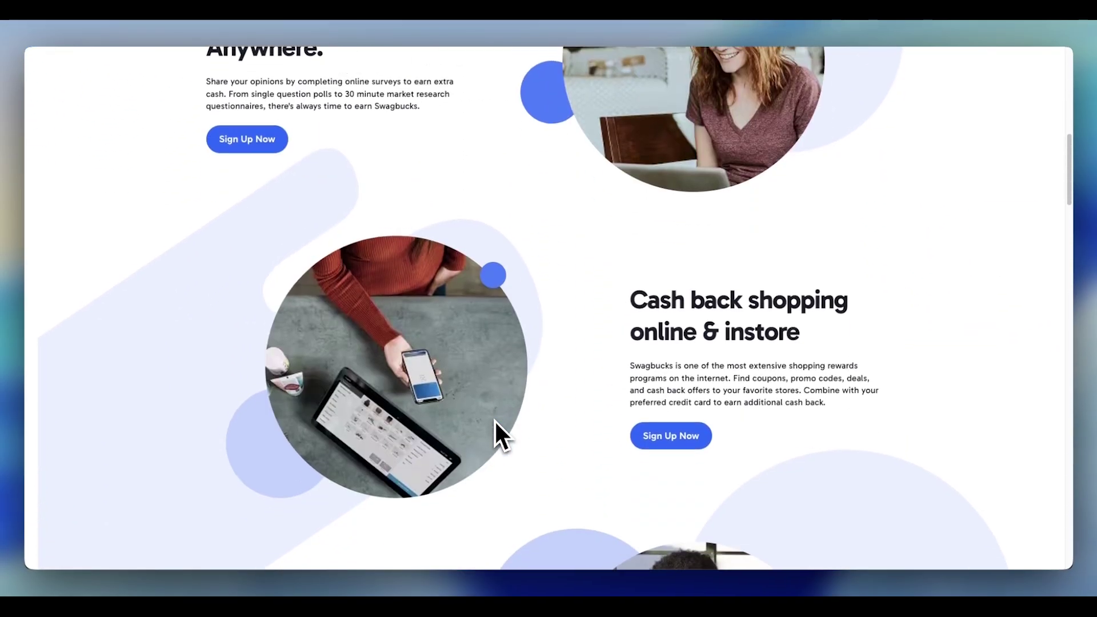
scroll(496, 424, down, 5)
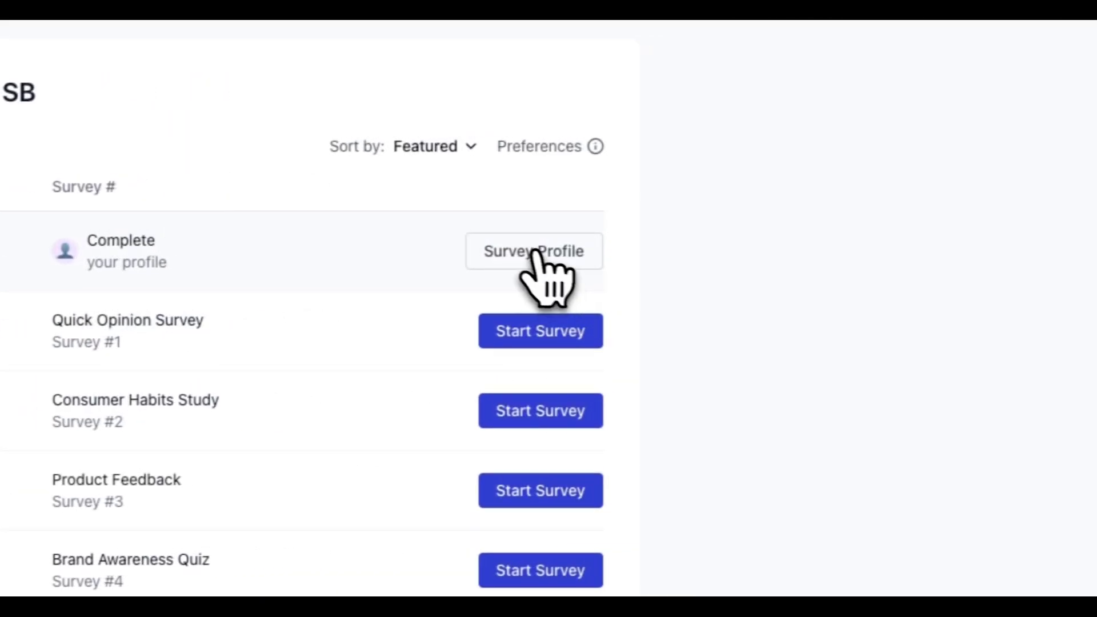
click(536, 252)
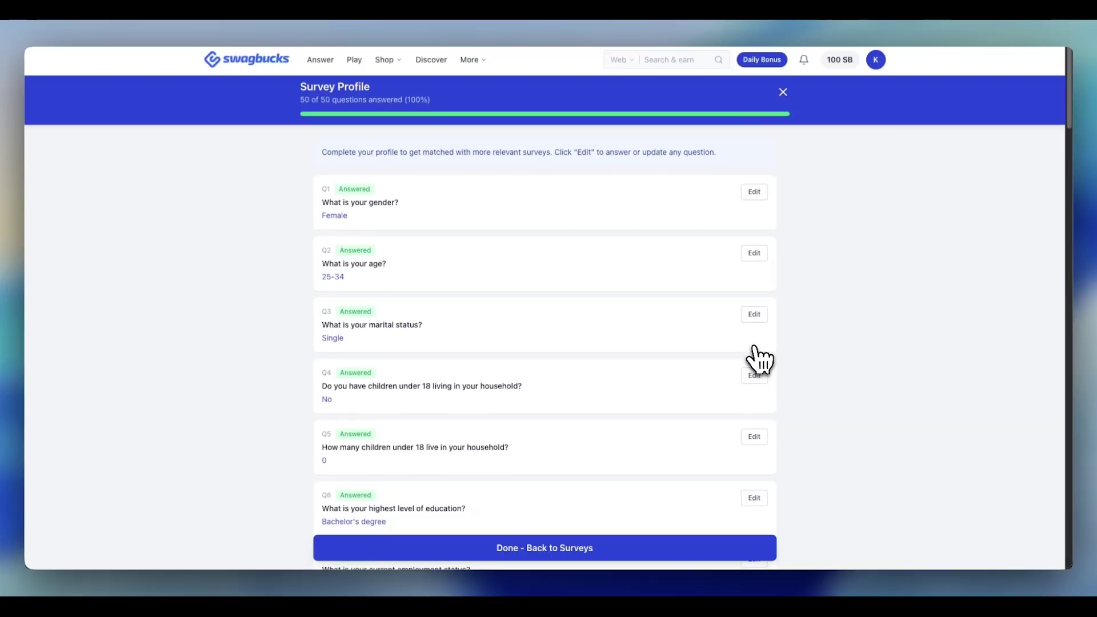
scroll(558, 527, down, 1)
scroll(754, 349, down, 3)
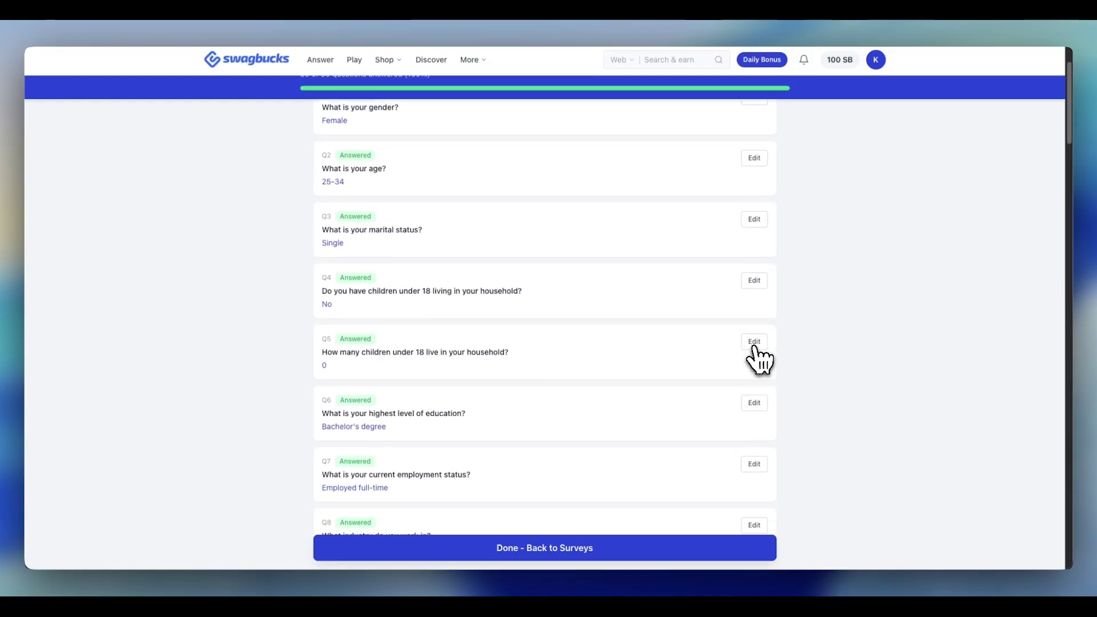
scroll(759, 360, down, 1)
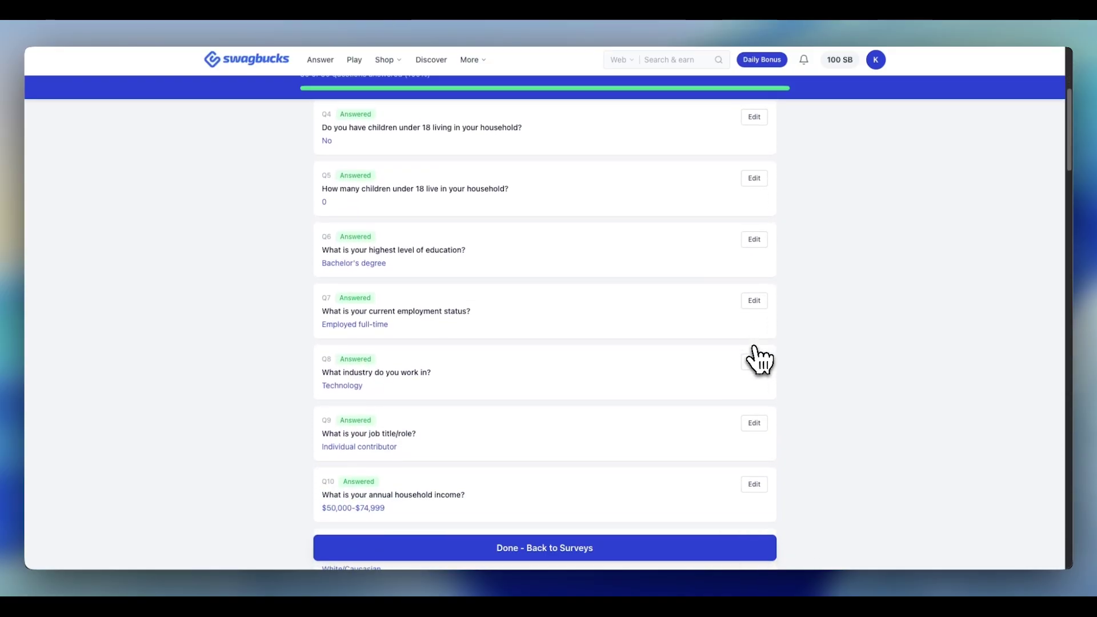
scroll(758, 360, down, 3)
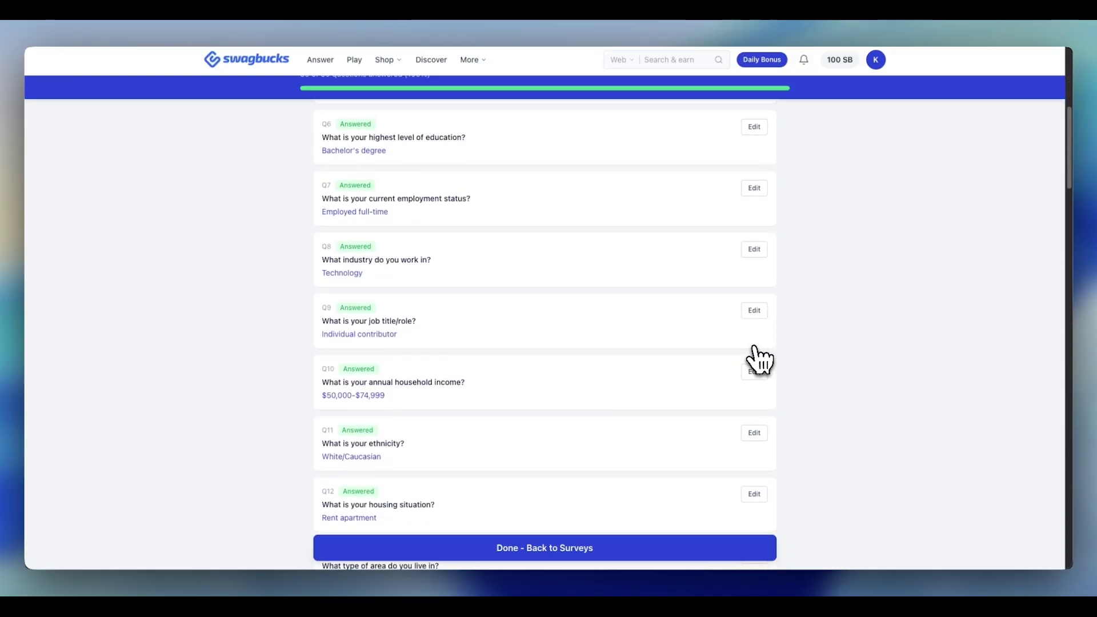
scroll(759, 360, down, 1)
scroll(759, 360, down, 4)
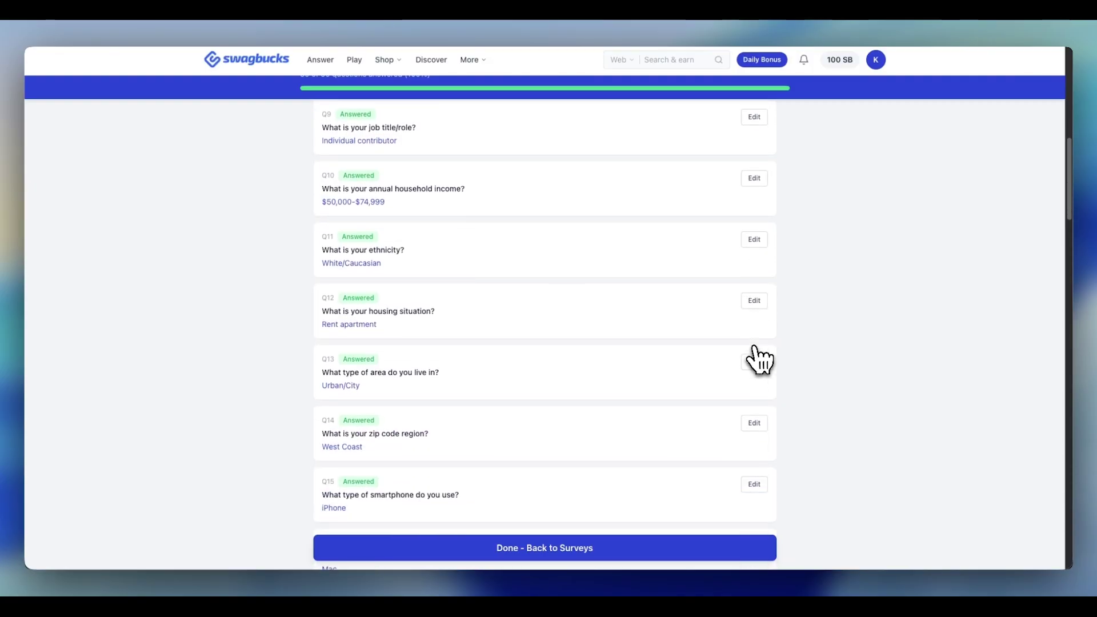
scroll(759, 360, up, 6)
scroll(758, 359, up, 6)
scroll(759, 360, down, 3)
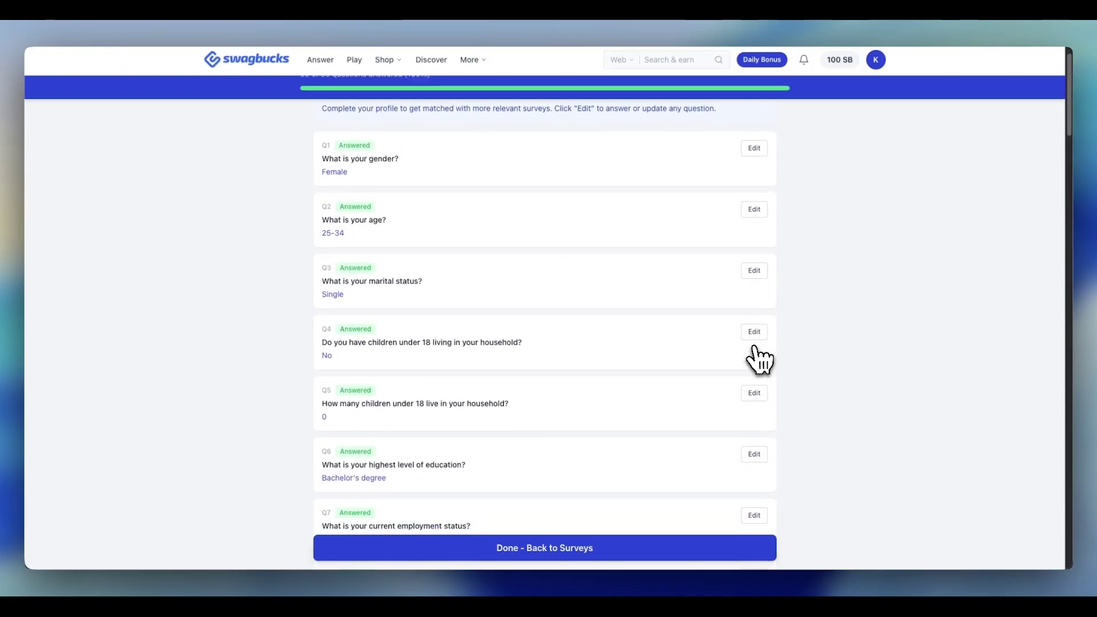
scroll(759, 360, down, 3)
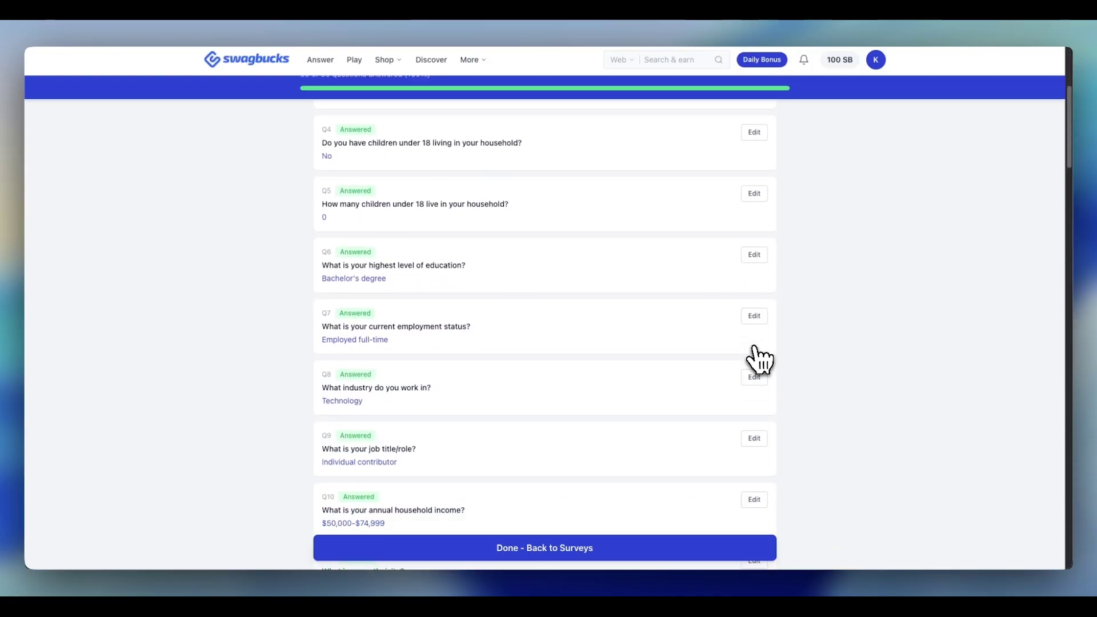
scroll(759, 360, down, 10)
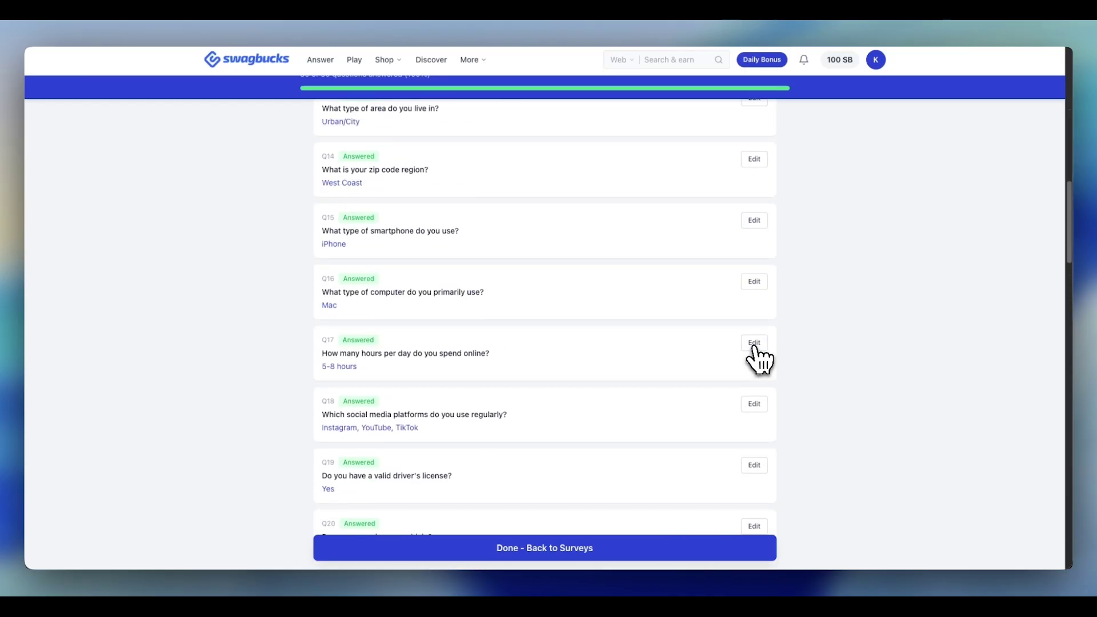
scroll(759, 360, up, 3)
scroll(759, 360, down, 2)
scroll(758, 360, down, 7)
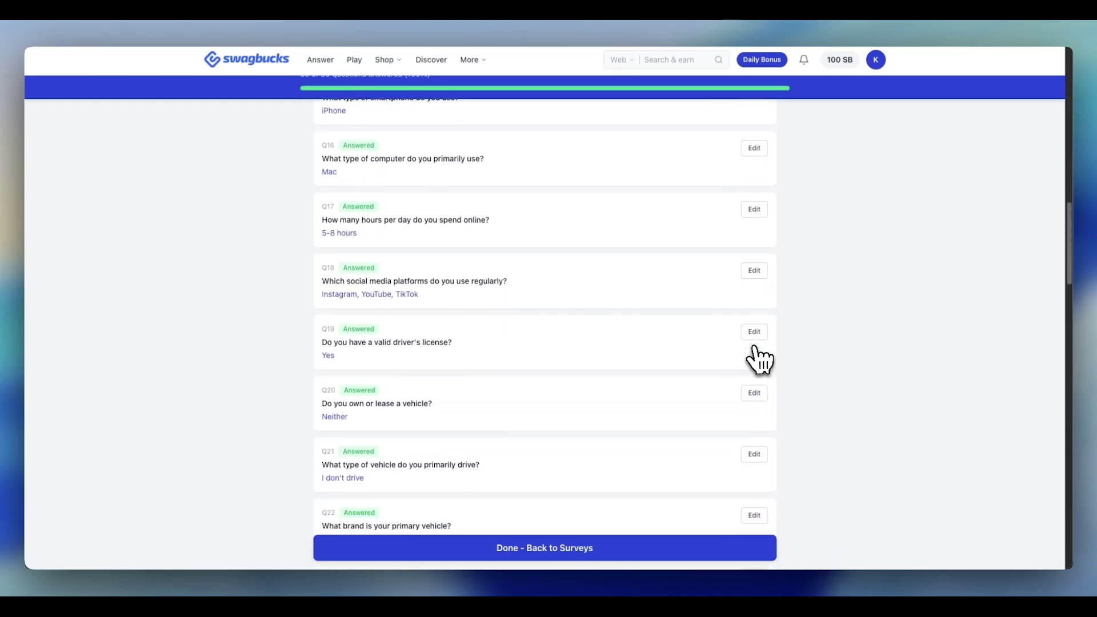
scroll(759, 360, down, 3)
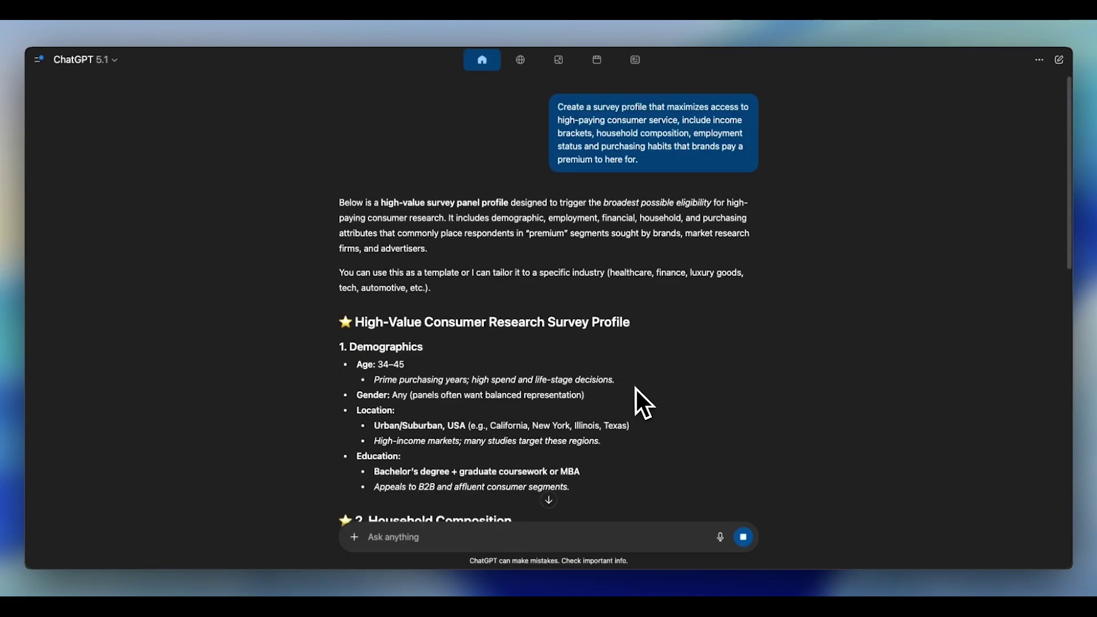
- Scroll through ChatGPT's streamed survey profile to read its demographics, household, income and purchasing sections
scroll(636, 388, down, 2)
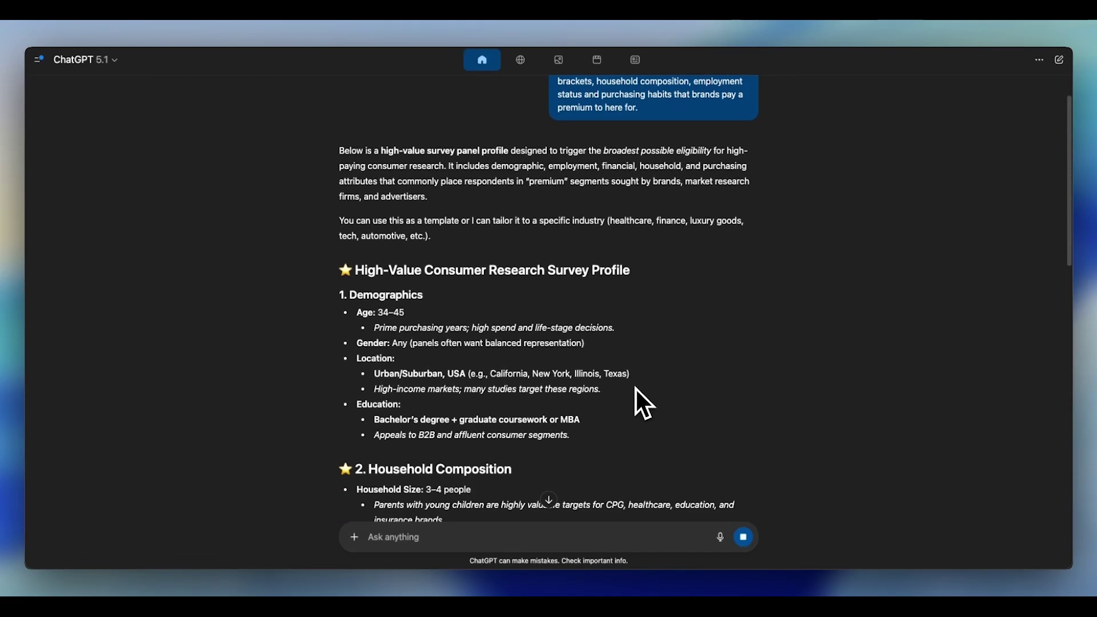
scroll(636, 388, down, 3)
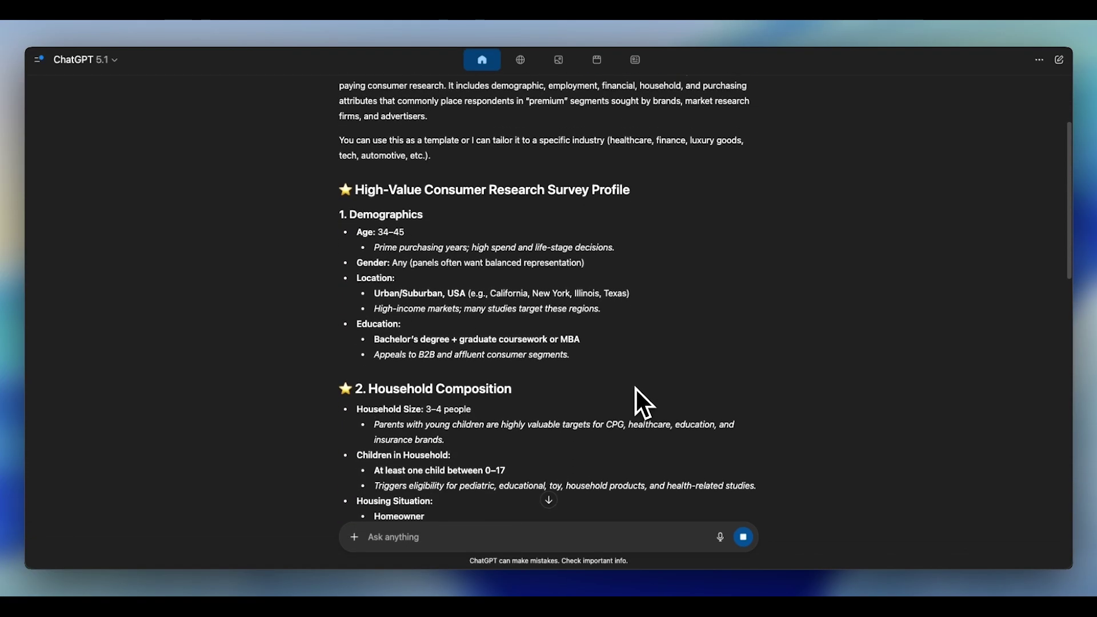
scroll(636, 389, down, 3)
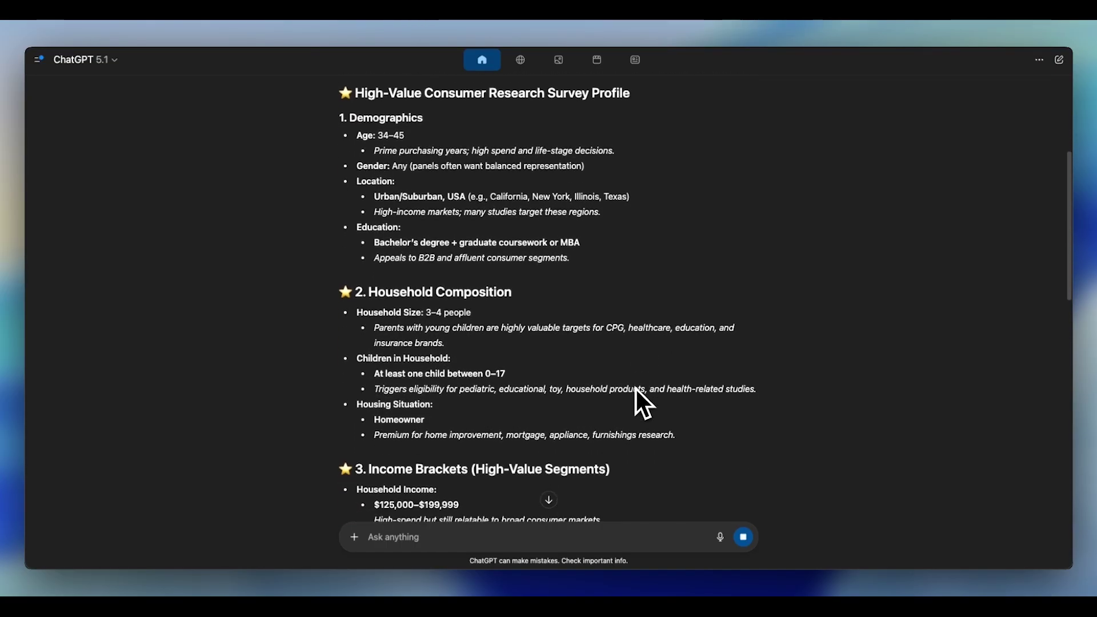
scroll(636, 388, down, 4)
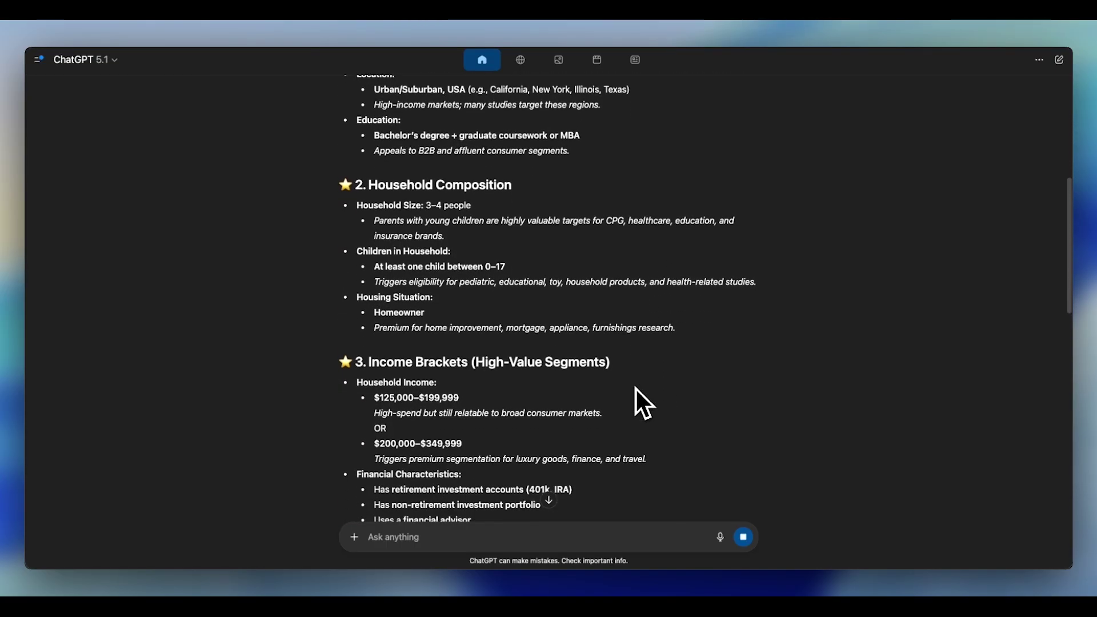
scroll(636, 389, down, 5)
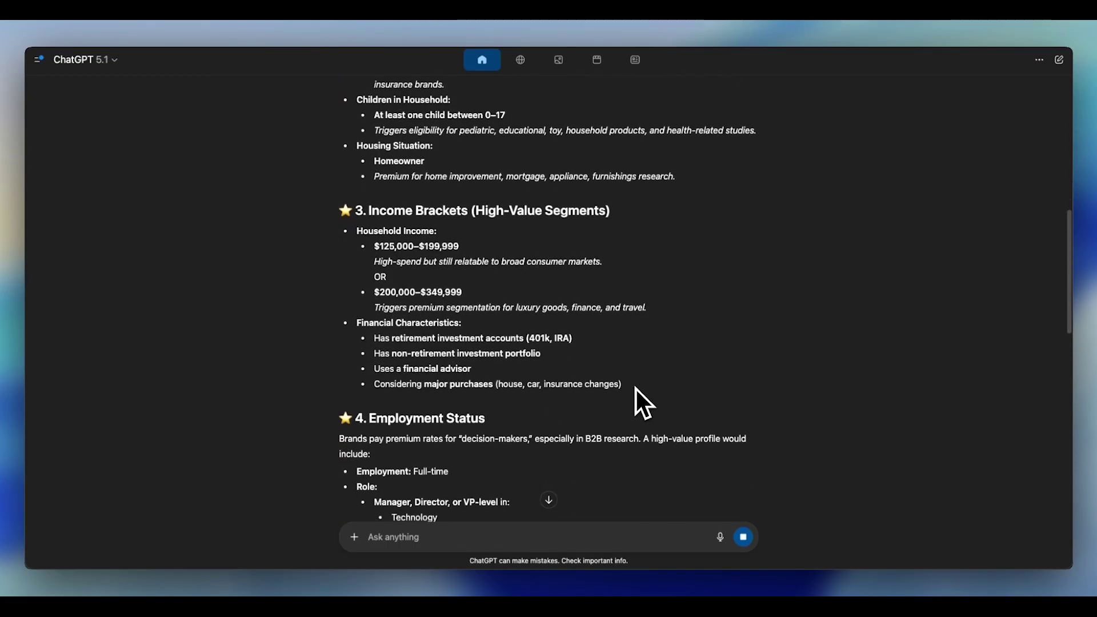
scroll(636, 389, down, 4)
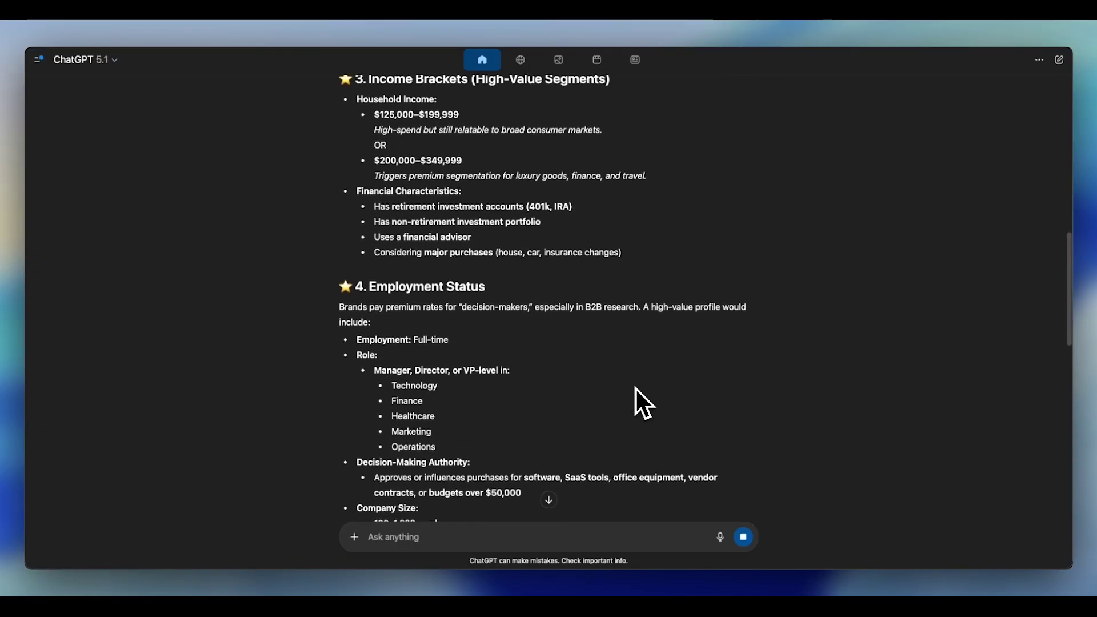
scroll(636, 388, down, 8)
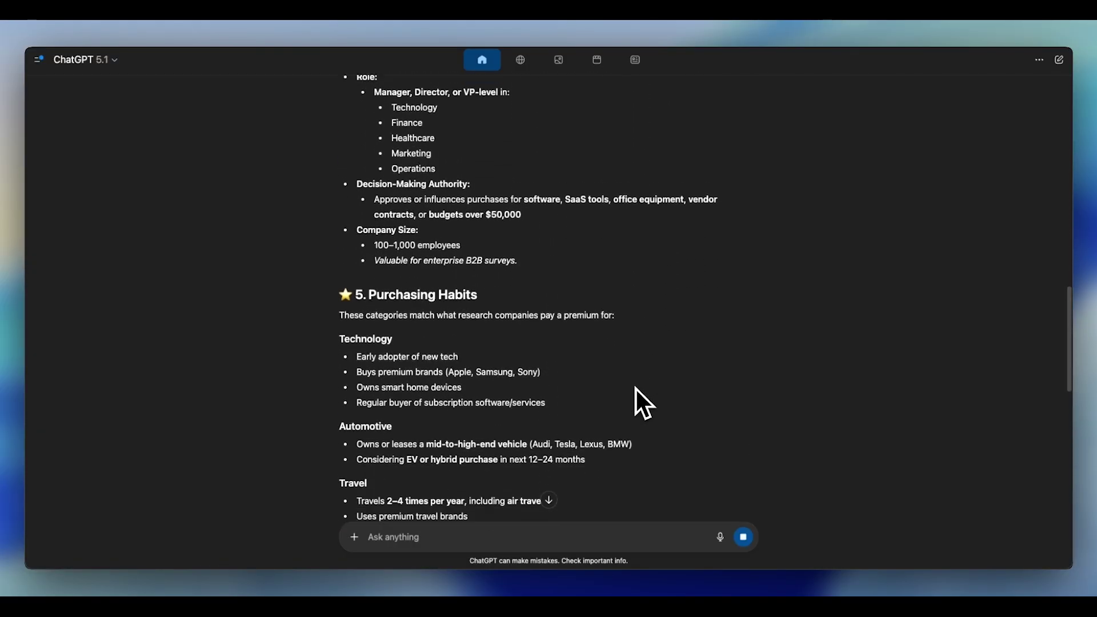
scroll(636, 388, down, 4)
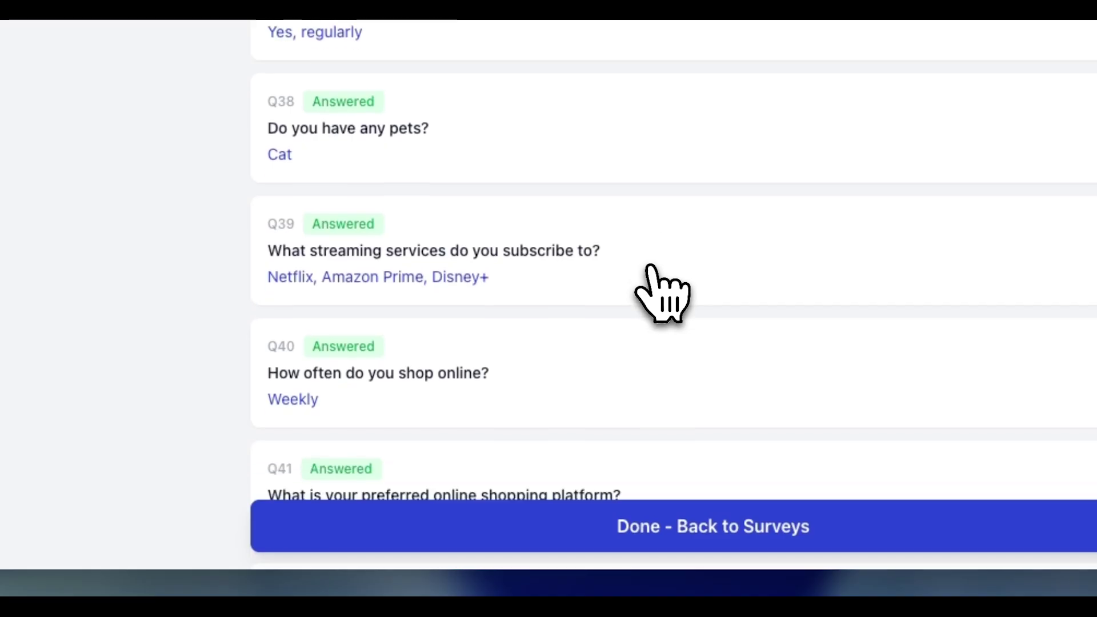
- Add Hulu, HBO Max and Apple TV+ to the Q39 streaming services answer
click(1096, 231)
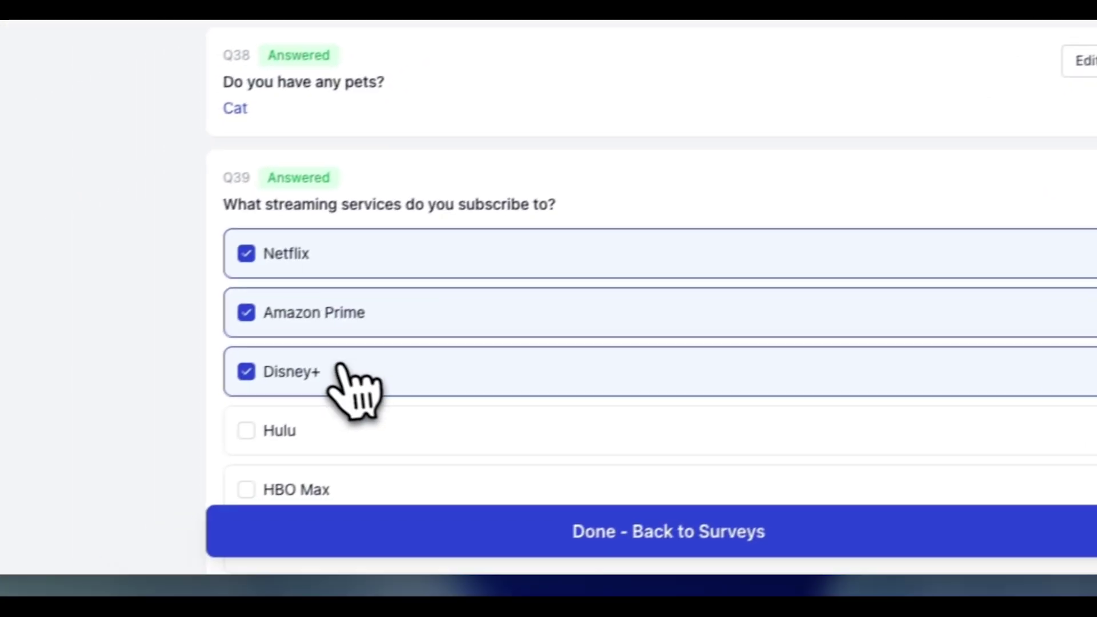
scroll(341, 365, down, 3)
click(466, 234)
click(433, 297)
click(417, 348)
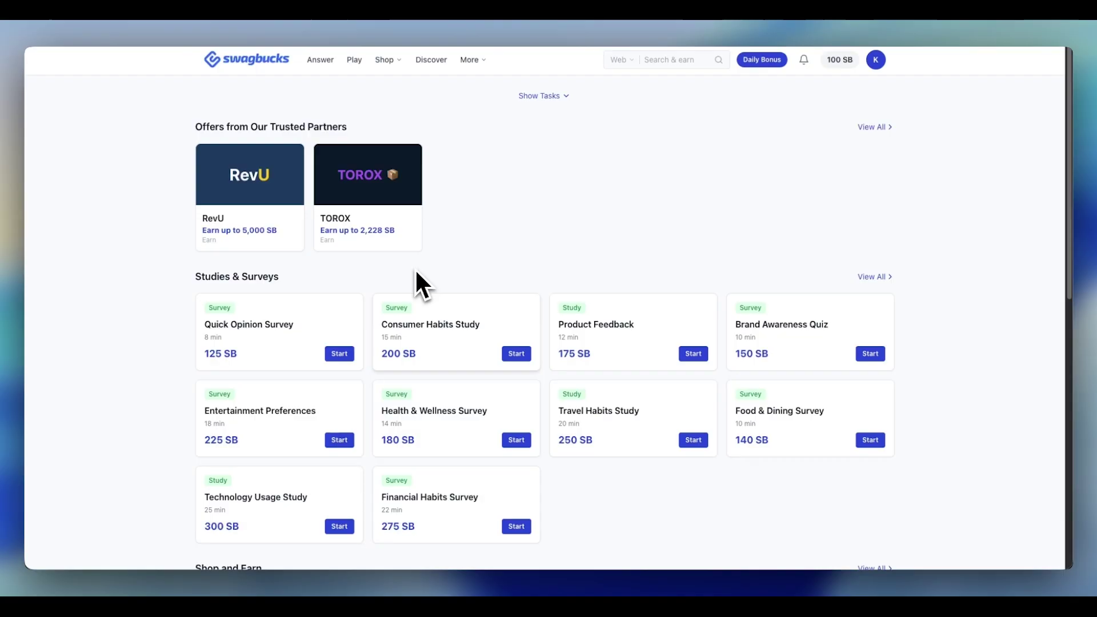
- Go to the Answer page and scroll through the list of available surveys
click(322, 61)
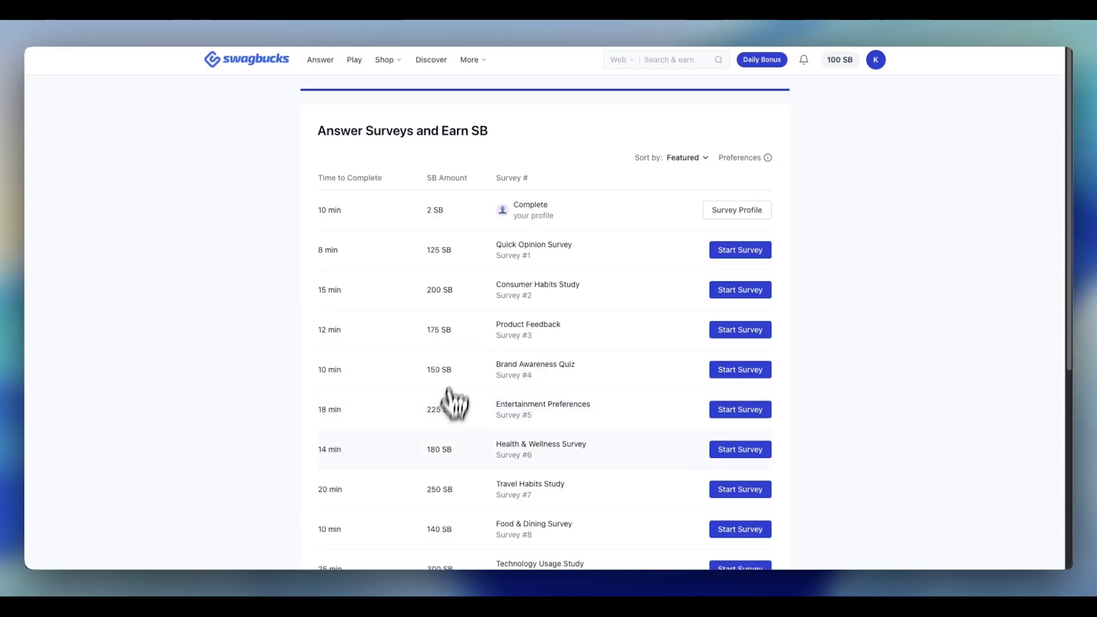
scroll(451, 403, down, 2)
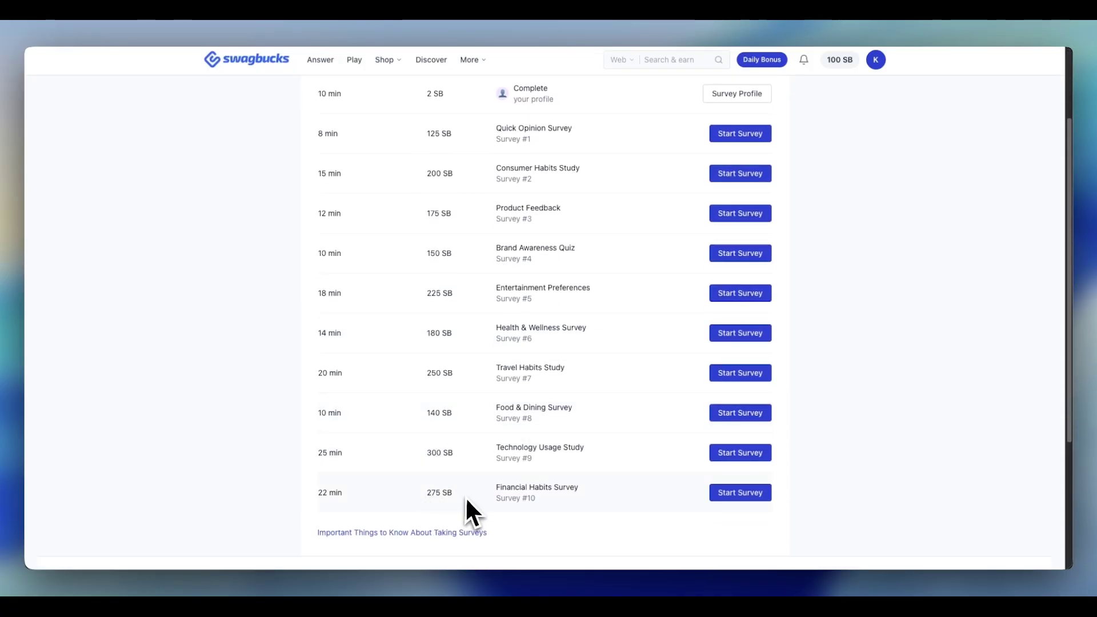
scroll(468, 496, up, 2)
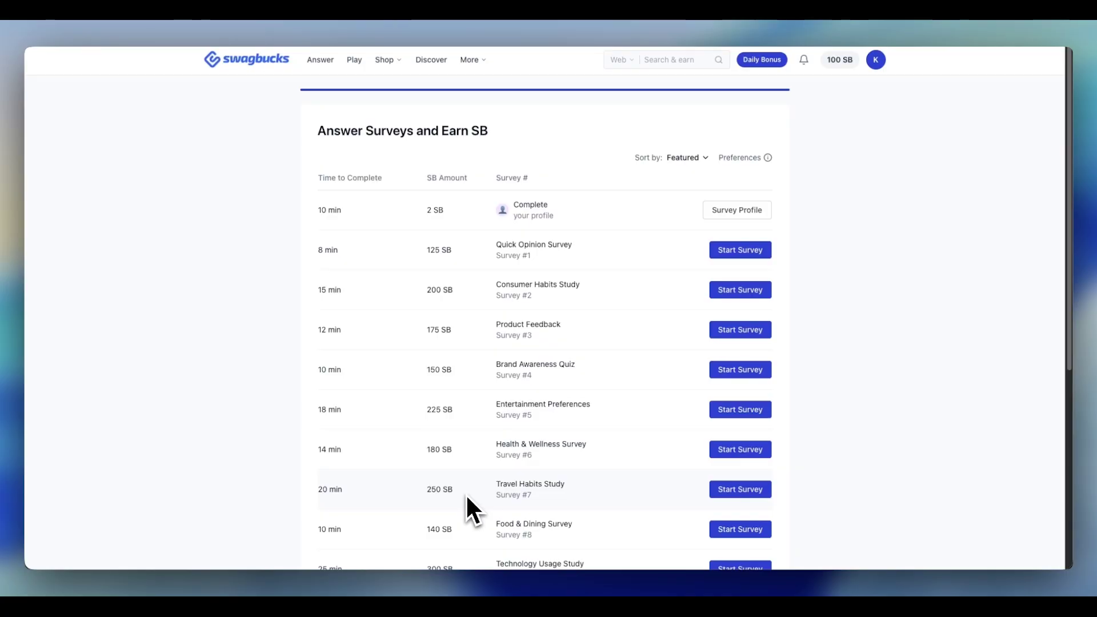
scroll(752, 307, down, 1)
scroll(752, 306, up, 1)
- Open the Survey Profile and scroll through the saved answers from Q1 to Q19
click(724, 210)
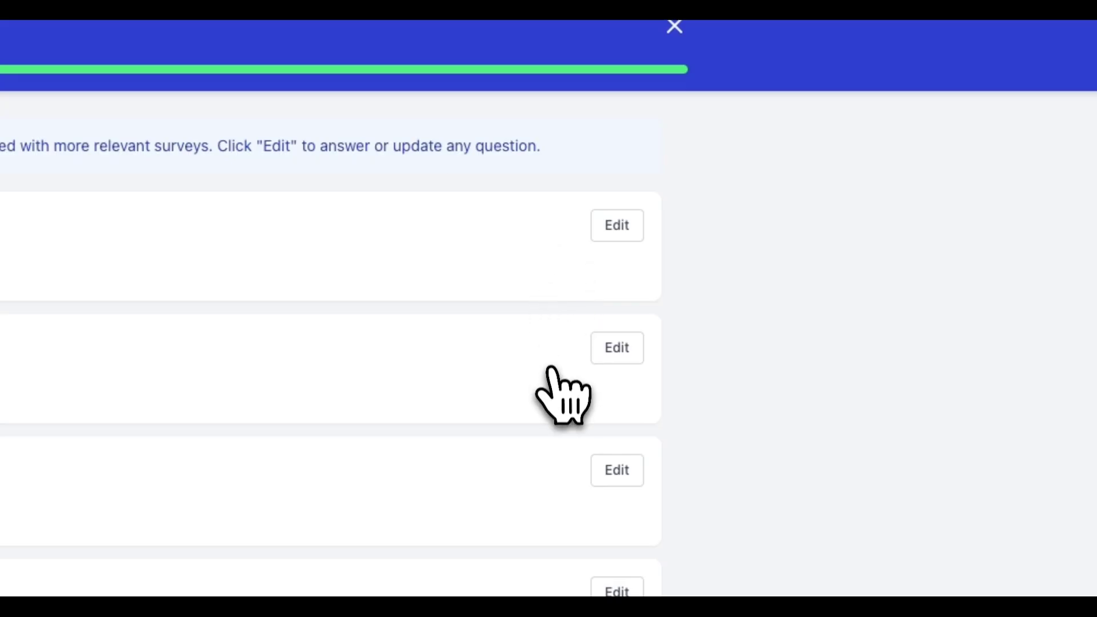
scroll(551, 376, down, 3)
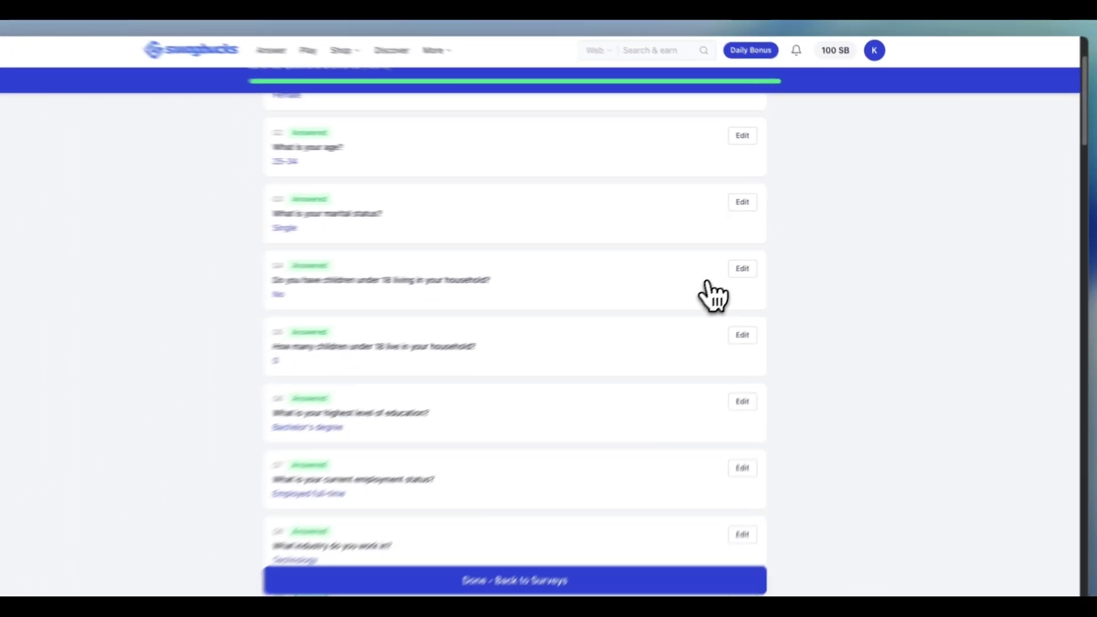
scroll(726, 286, down, 5)
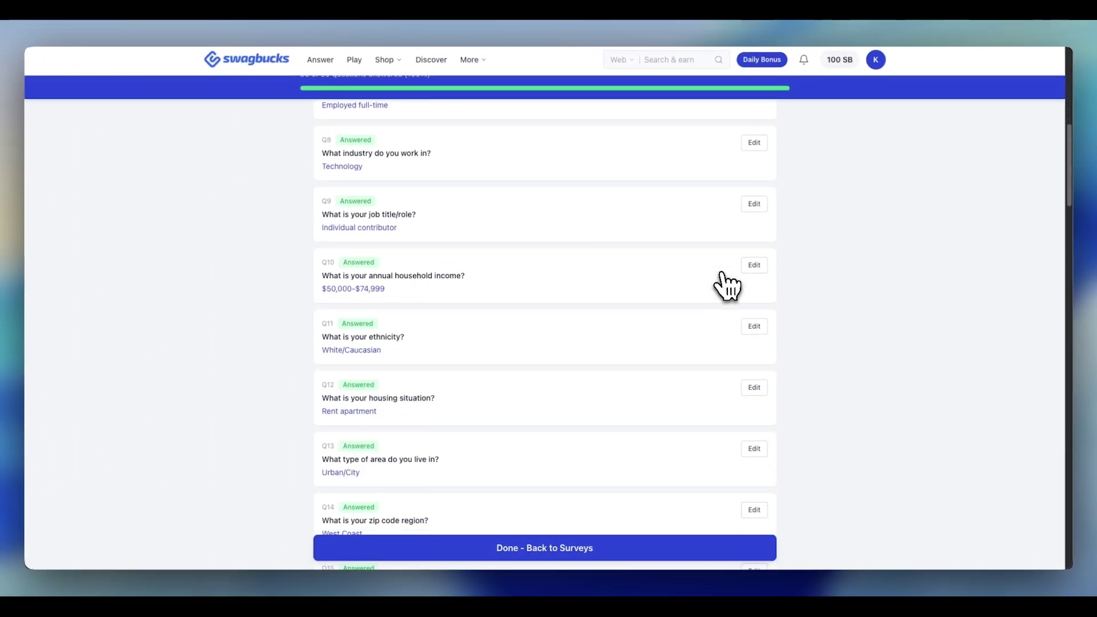
scroll(727, 286, down, 5)
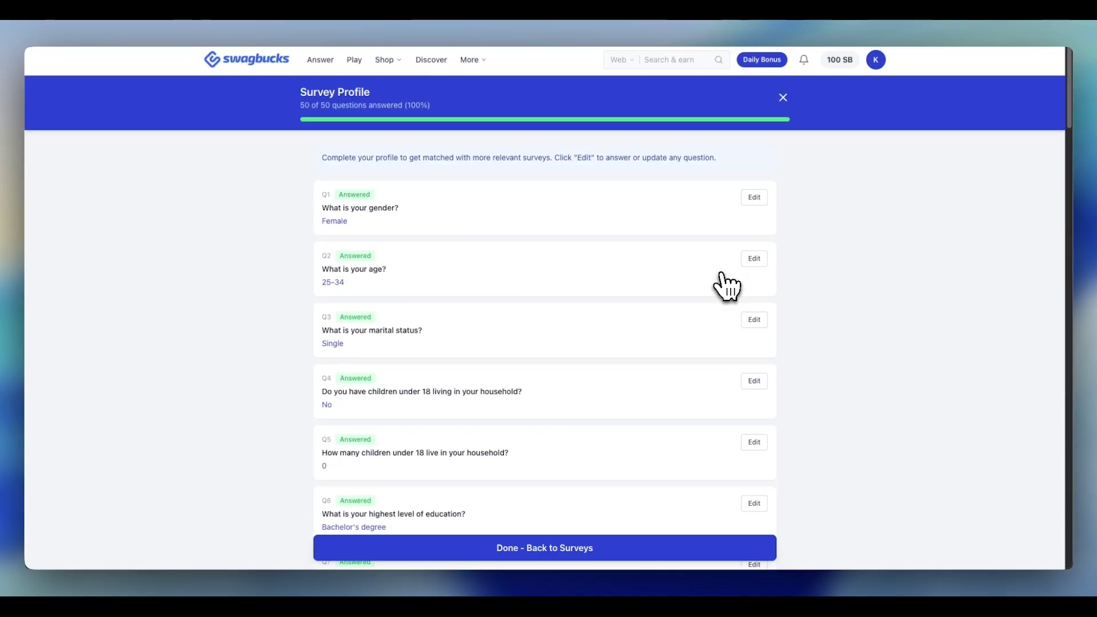
scroll(726, 285, down, 3)
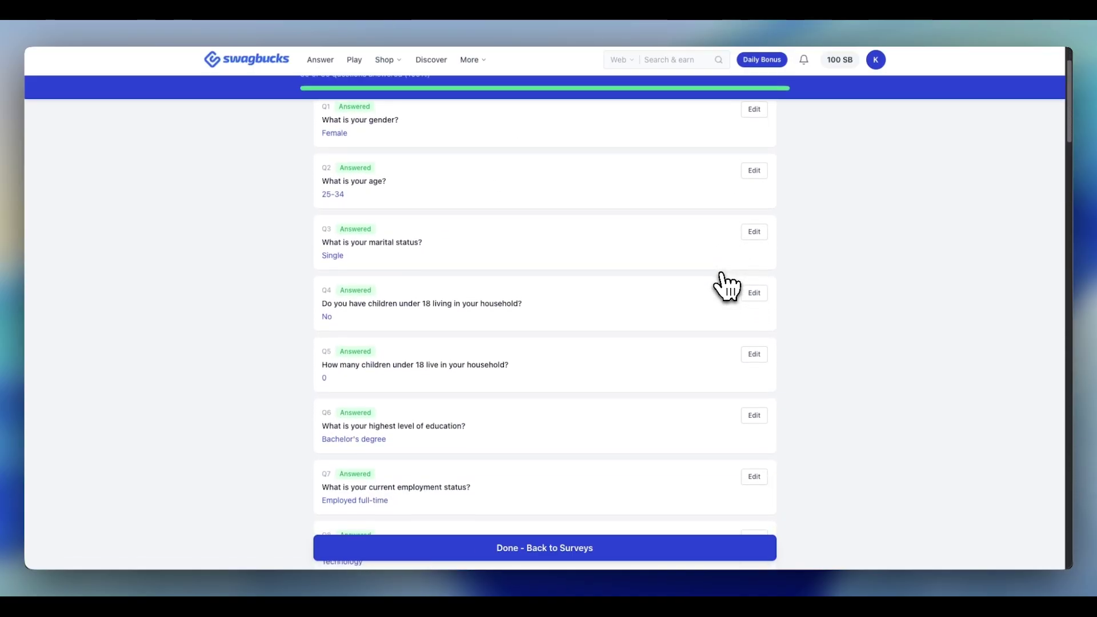
scroll(726, 285, down, 3)
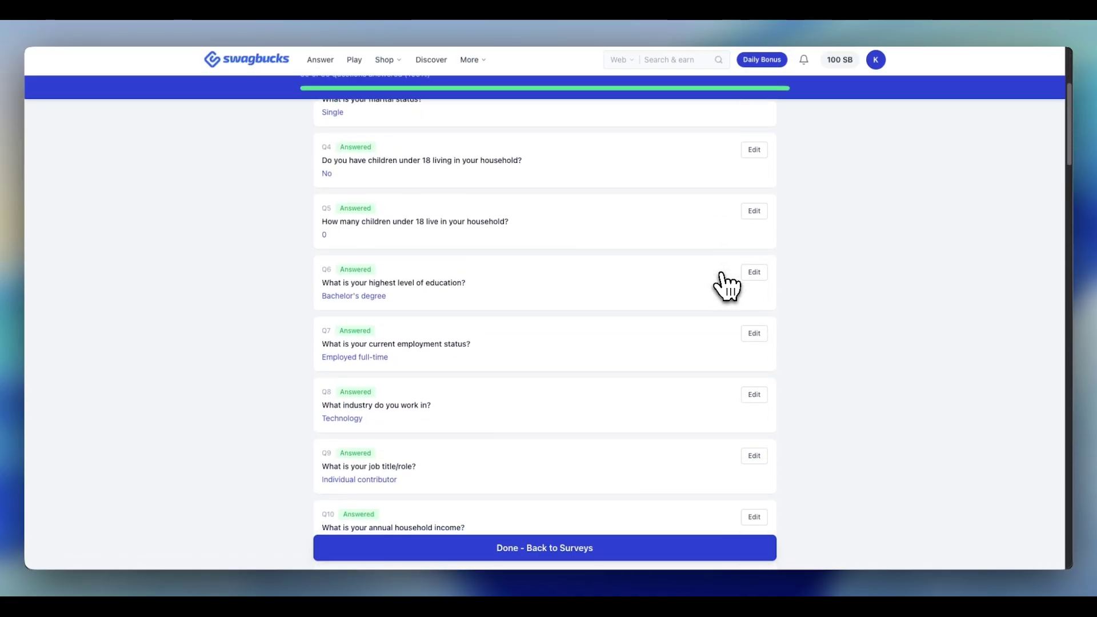
scroll(725, 286, down, 3)
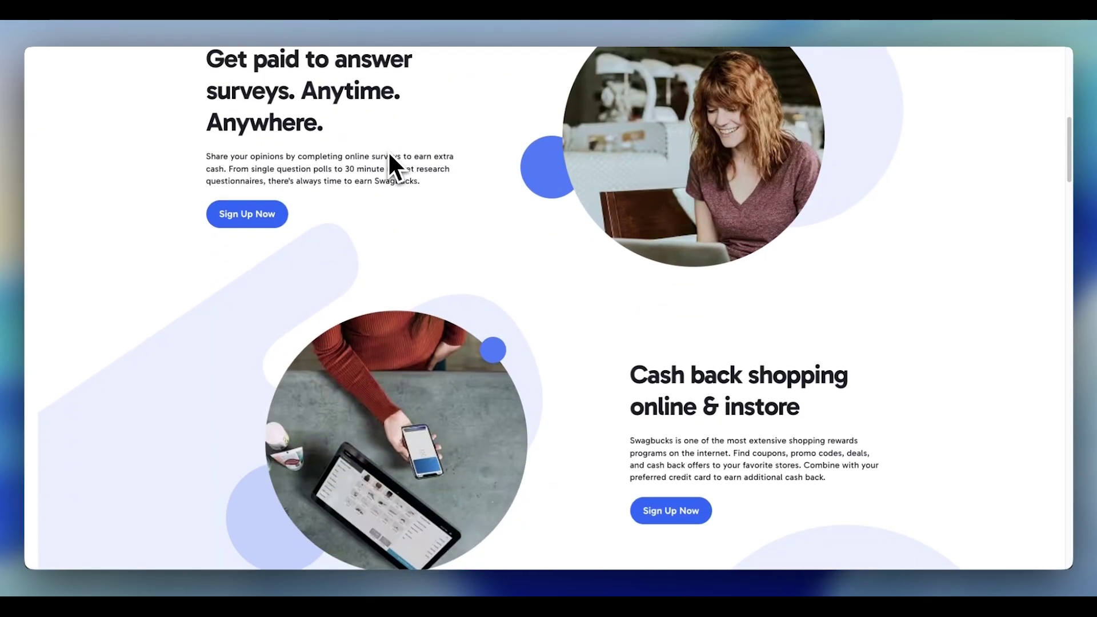
scroll(390, 154, down, 8)
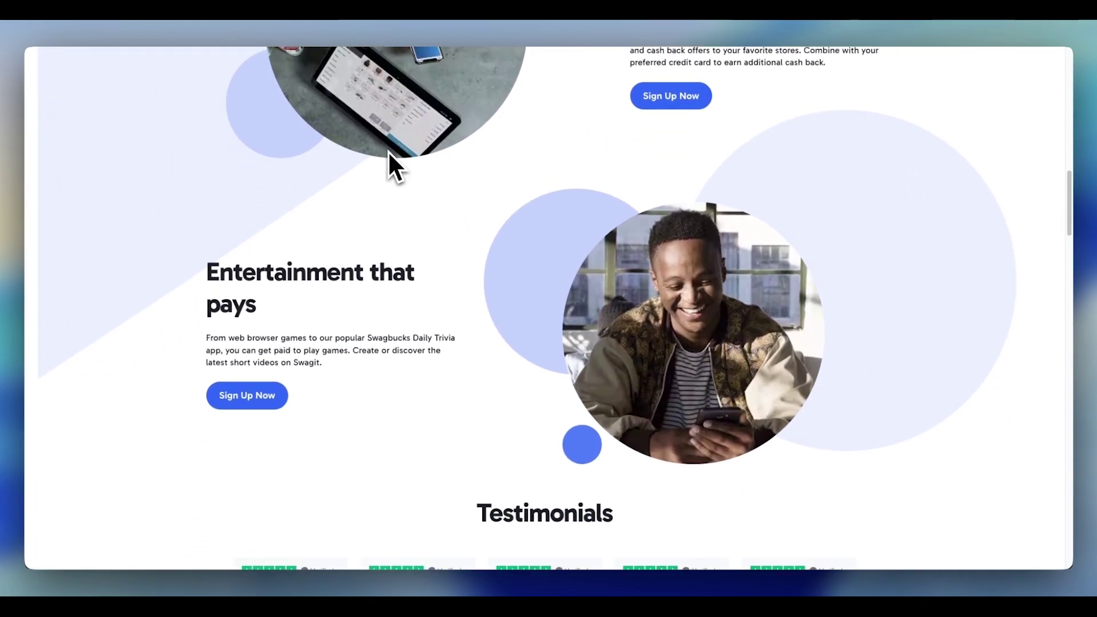
- Scroll up and down the Swagbucks landing page
scroll(388, 153, down, 8)
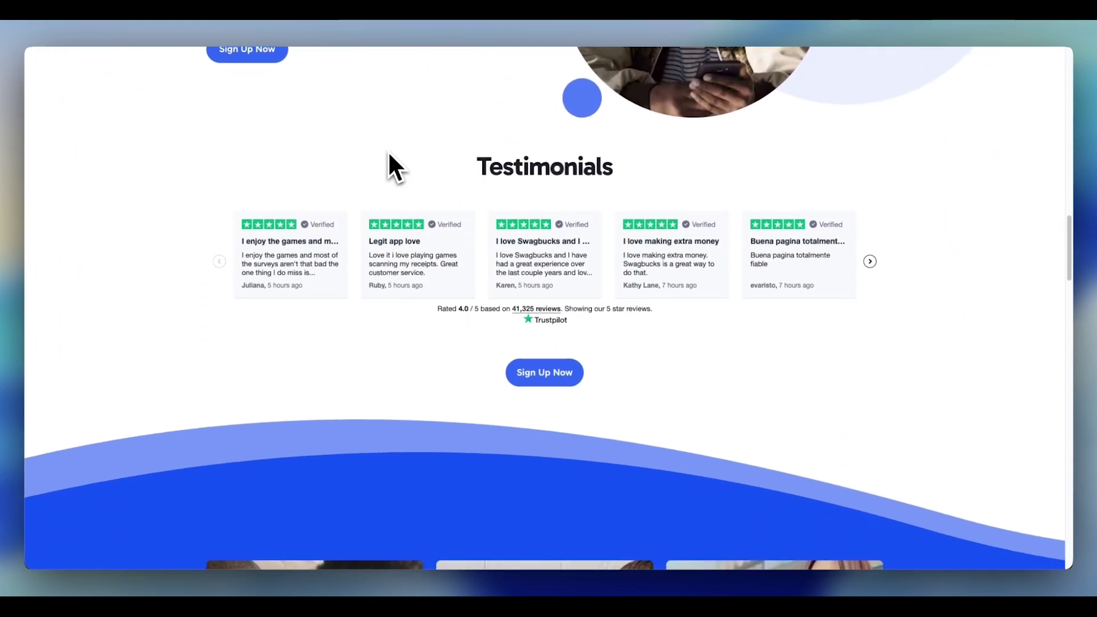
scroll(389, 166, down, 7)
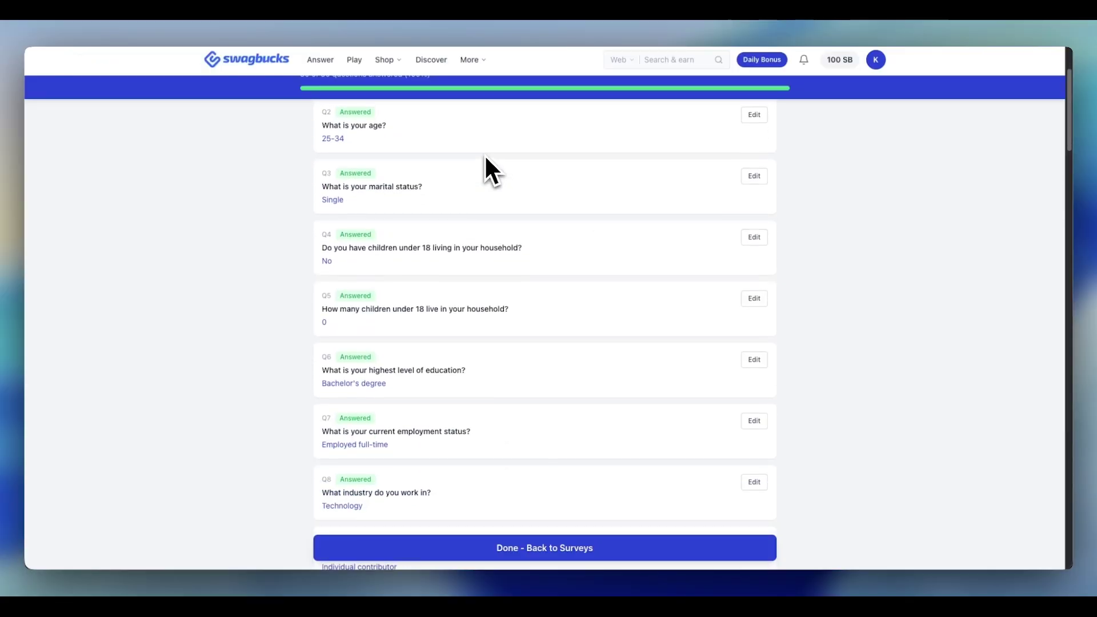
scroll(485, 172, down, 2)
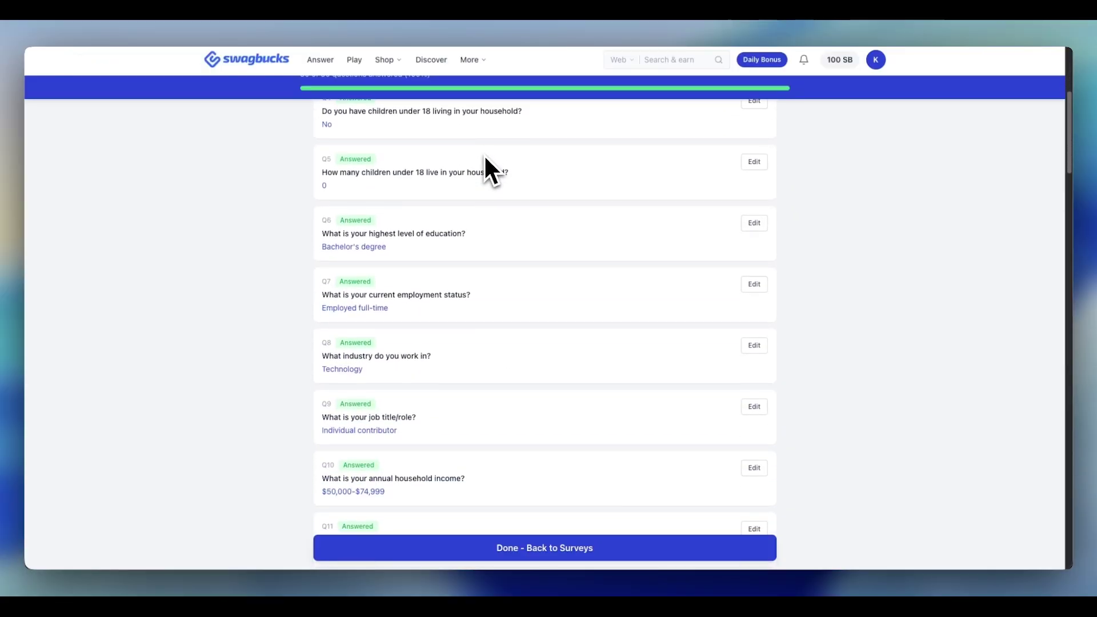
scroll(485, 166, up, 3)
scroll(485, 172, up, 3)
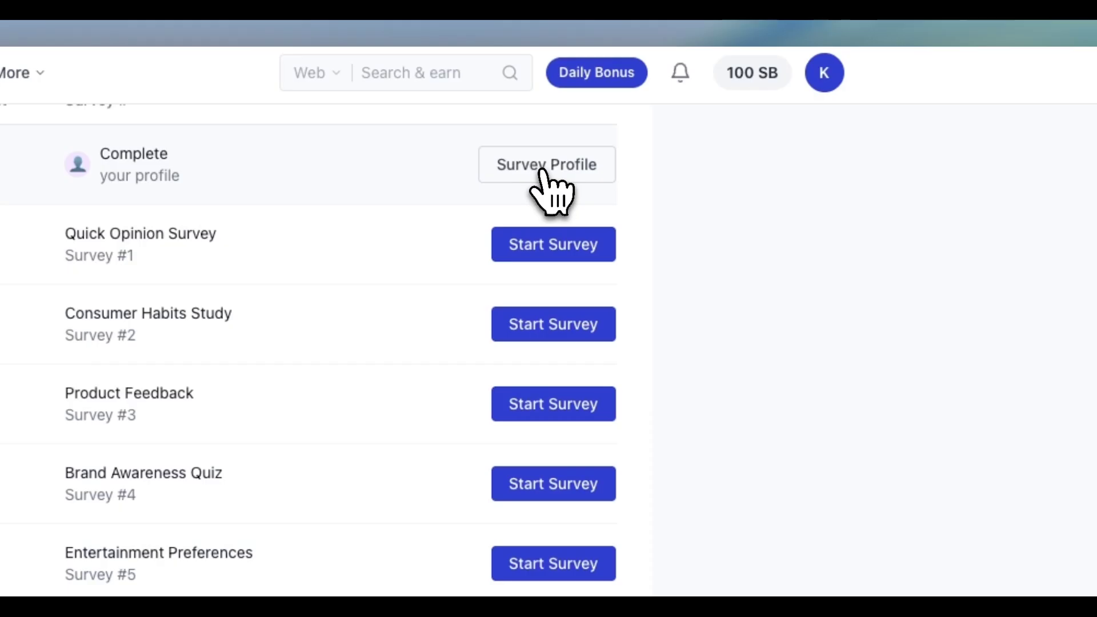
- Reopen the Survey Profile, look it over, then close it to return to surveys
click(734, 110)
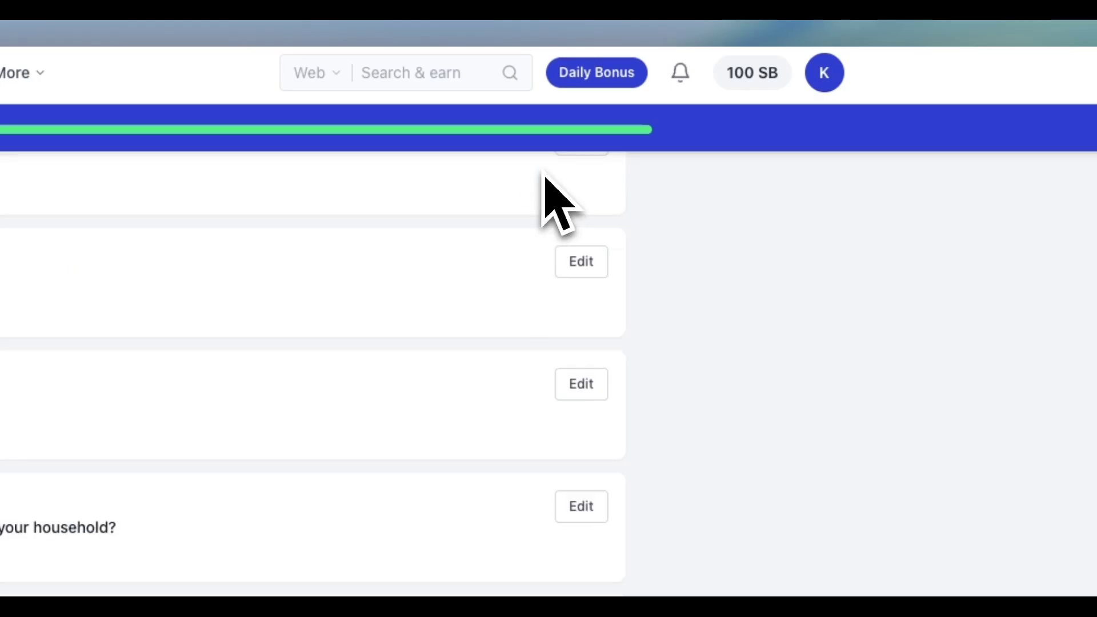
scroll(559, 289, up, 2)
scroll(560, 291, down, 3)
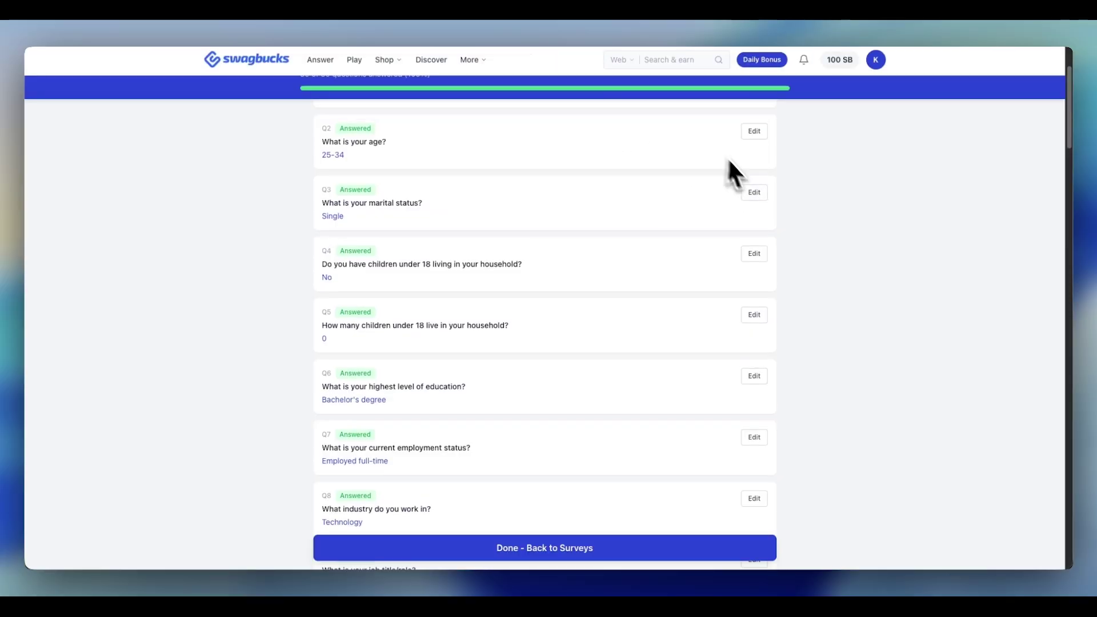
scroll(743, 138, up, 3)
click(784, 99)
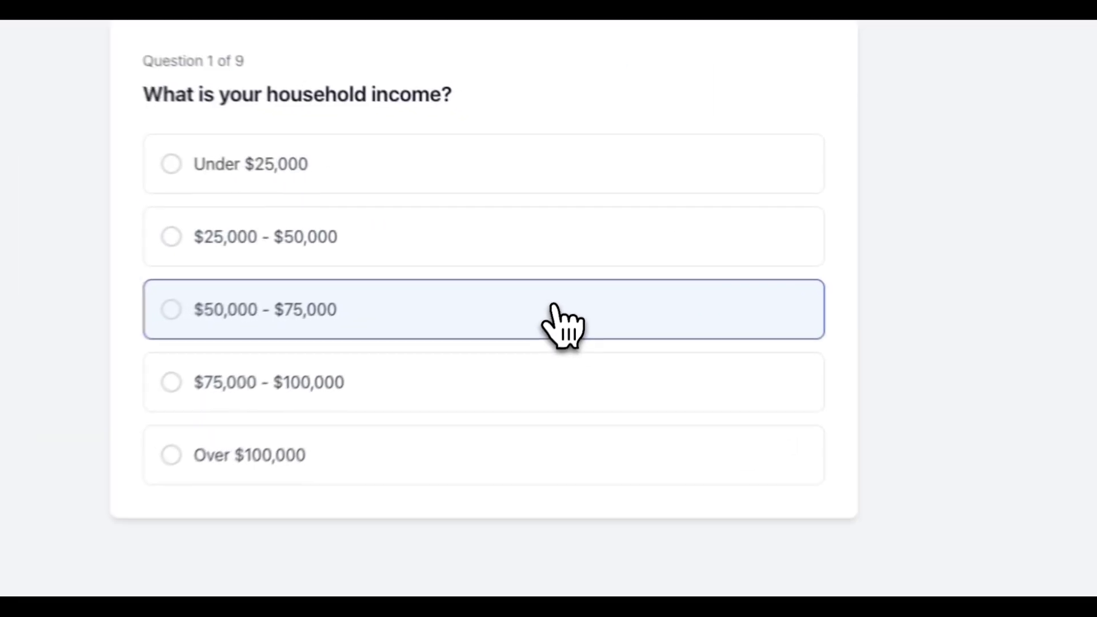
- Answer income, cooking (Once a week), cuisine and groceries questions, then select the not-qualified heading
click(582, 253)
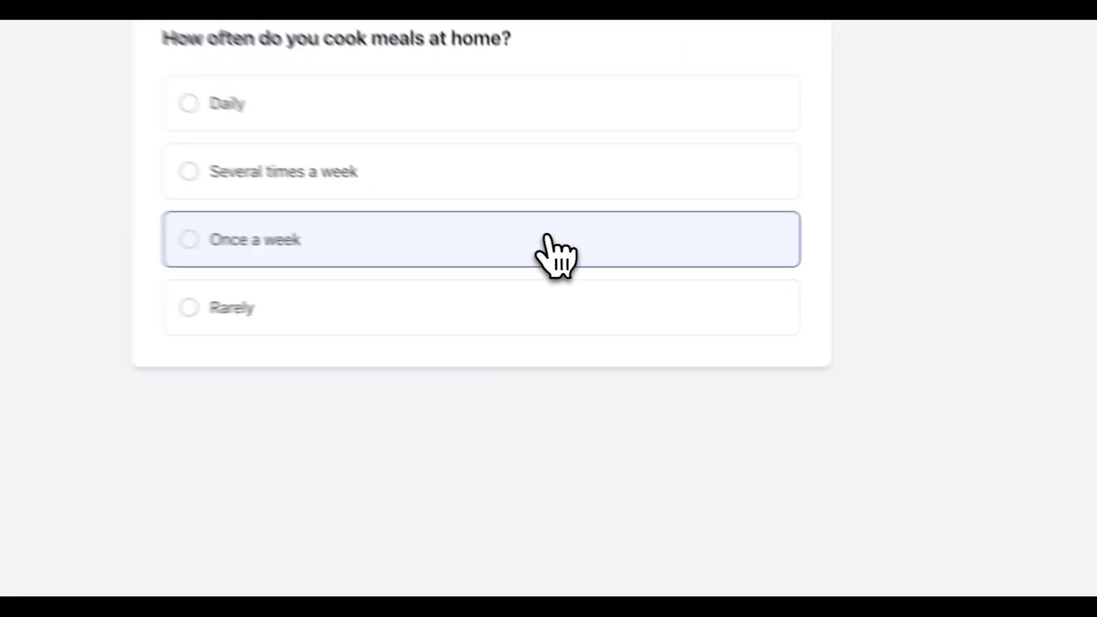
click(551, 314)
click(539, 235)
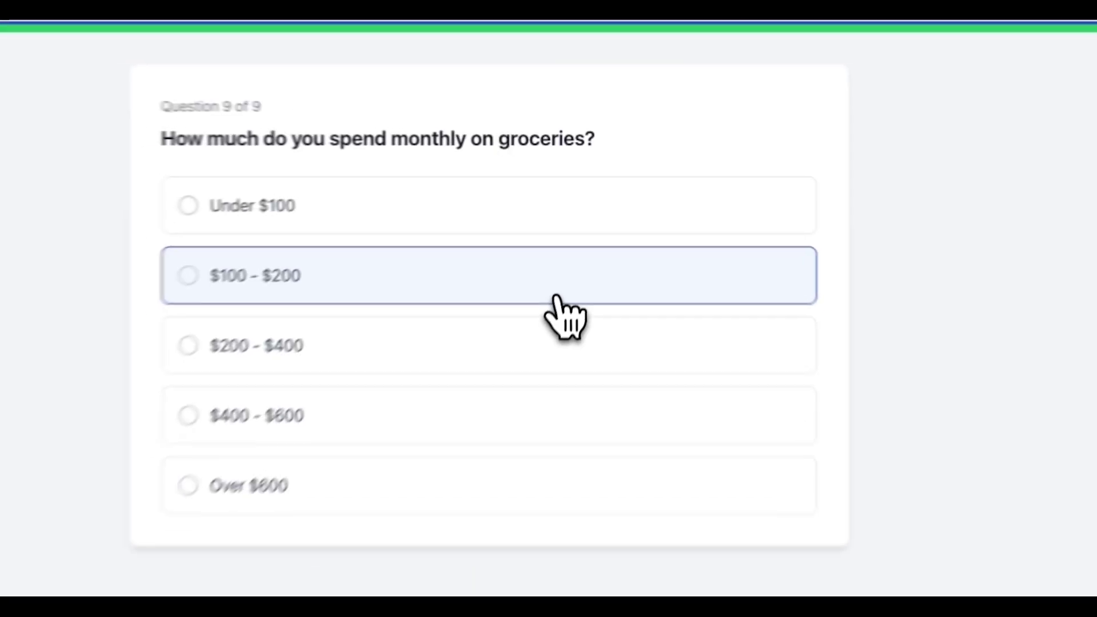
click(583, 229)
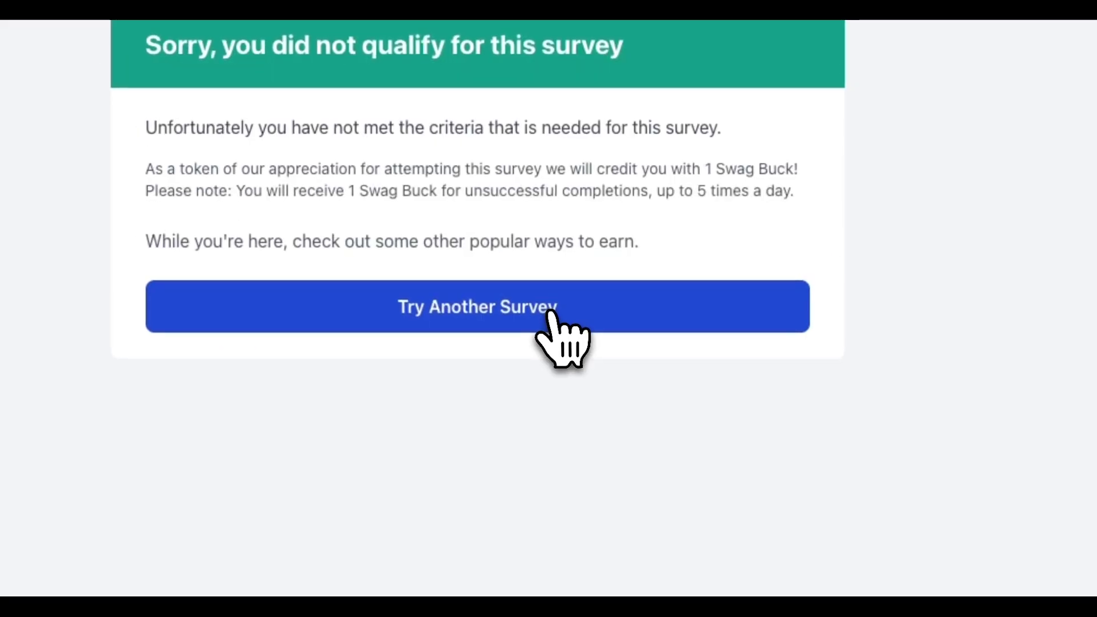
drag(146, 46, 635, 78)
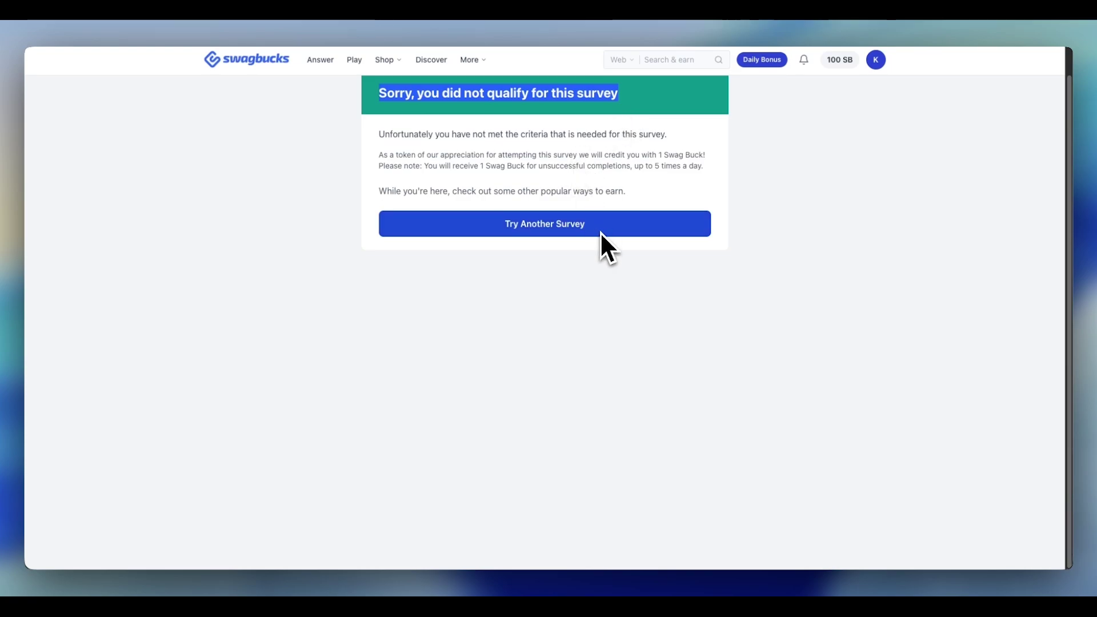
- Answer employment, home (Rent), household size (2) and vehicle (Truck), then select the not-qualified message
click(779, 214)
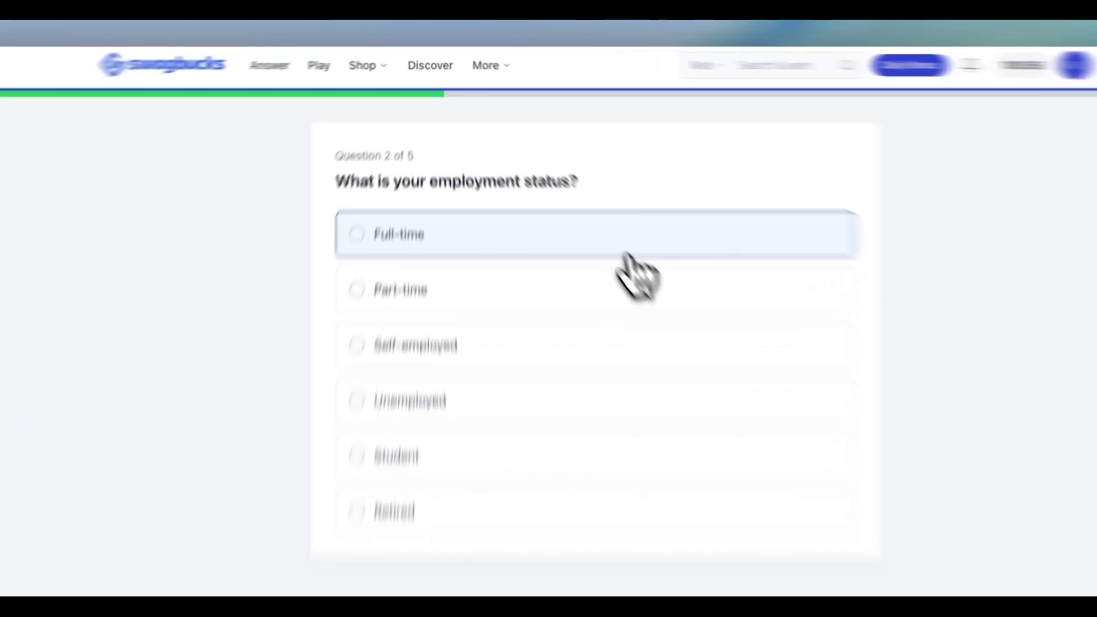
click(571, 204)
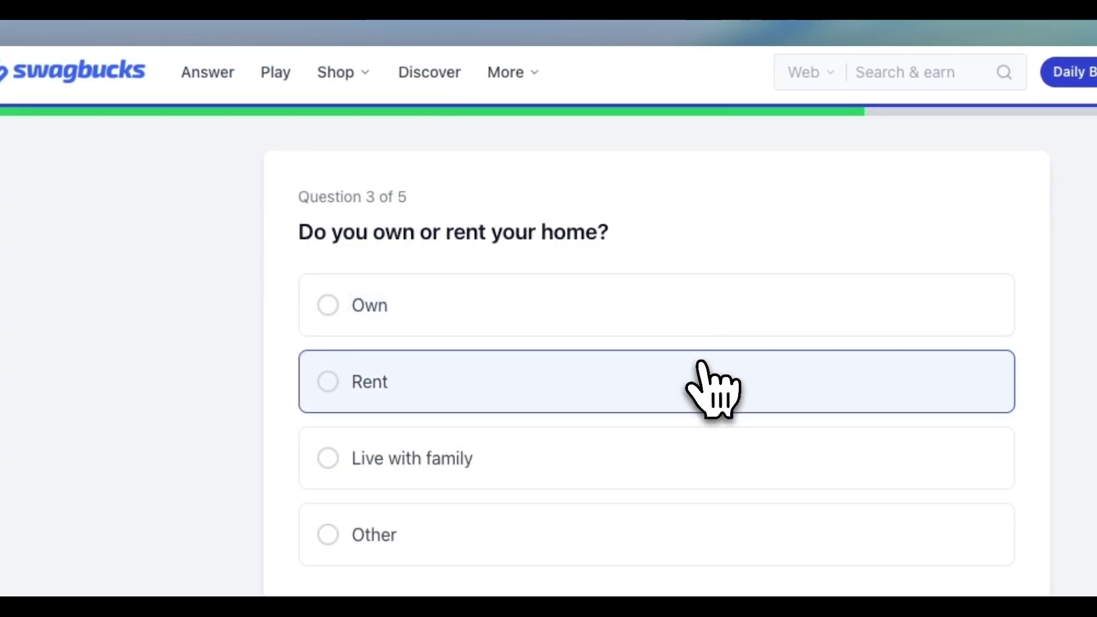
click(702, 364)
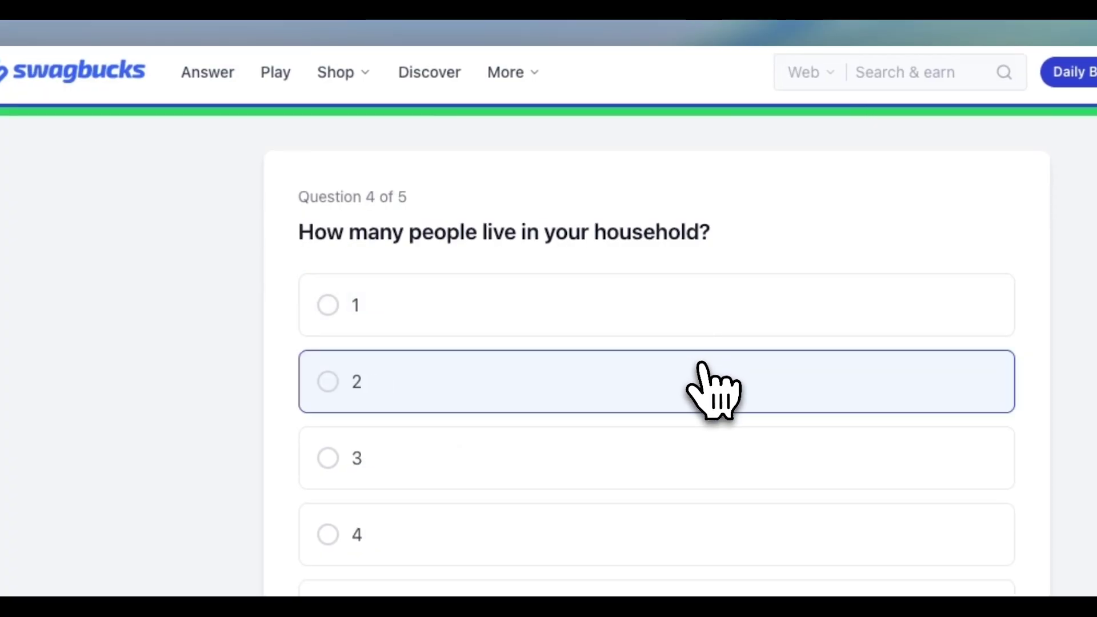
click(684, 407)
click(636, 477)
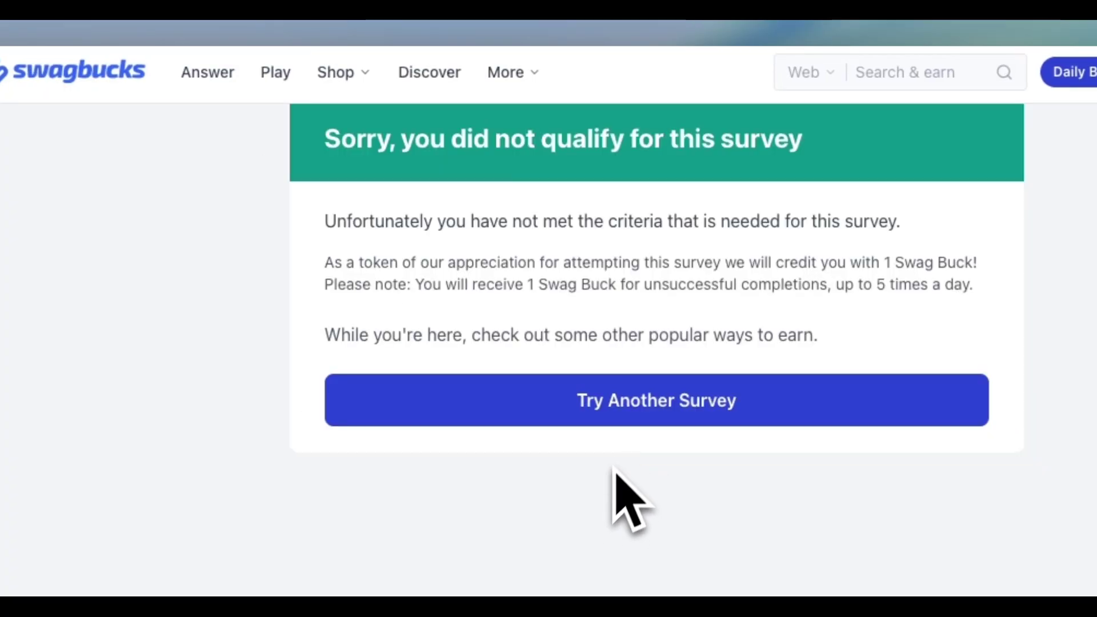
drag(421, 260, 571, 260)
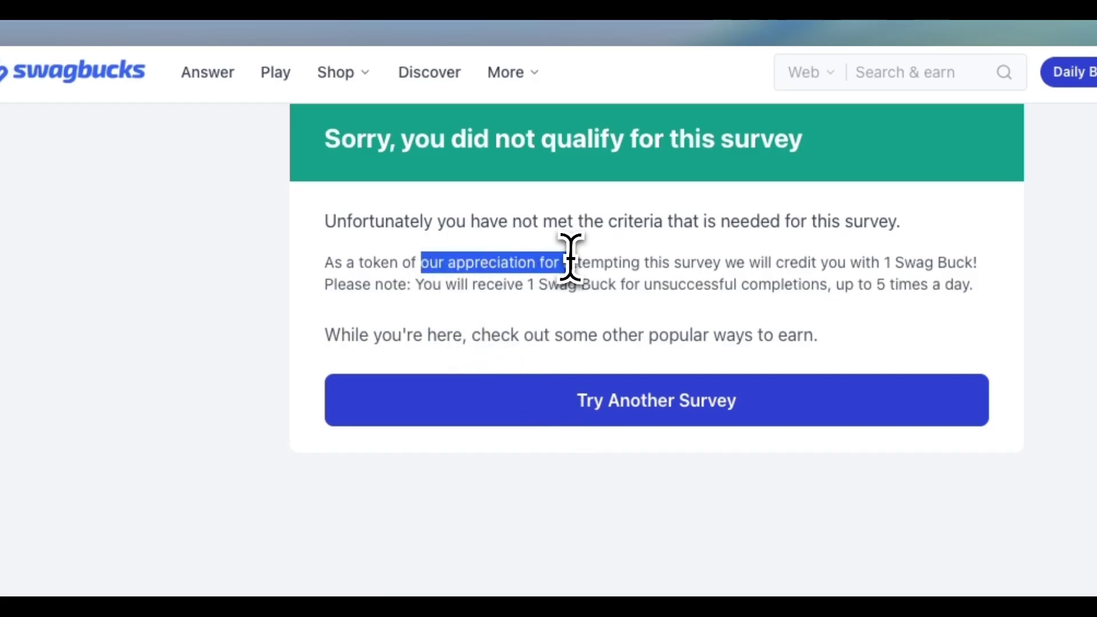
triple_click(566, 221)
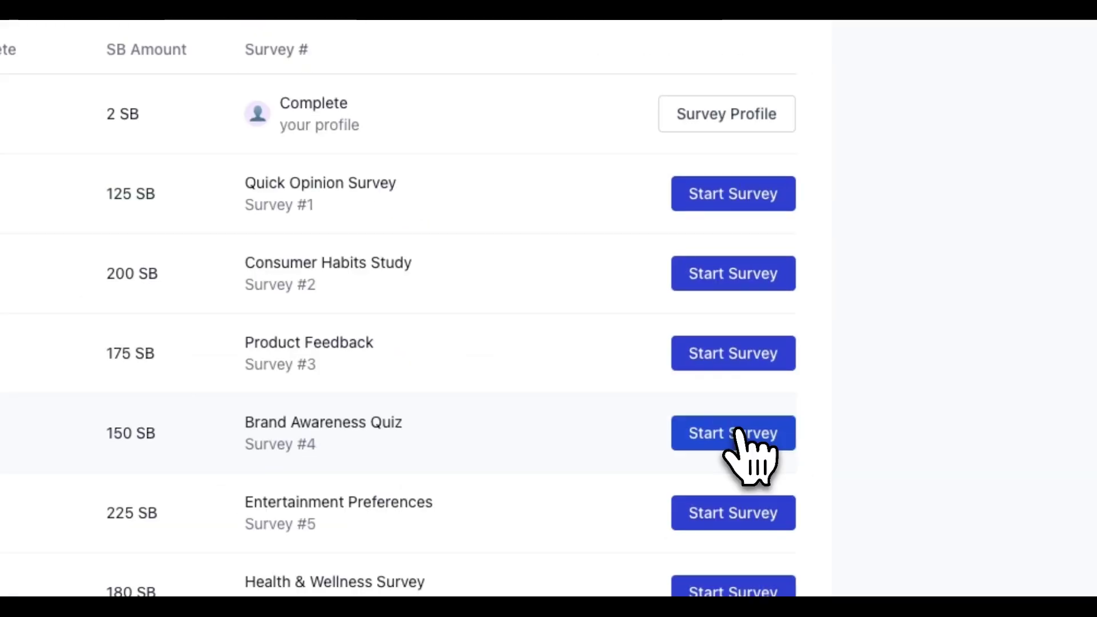
- Start another survey, choosing New Balance as a known brand and Rarely for athletic wear
click(734, 433)
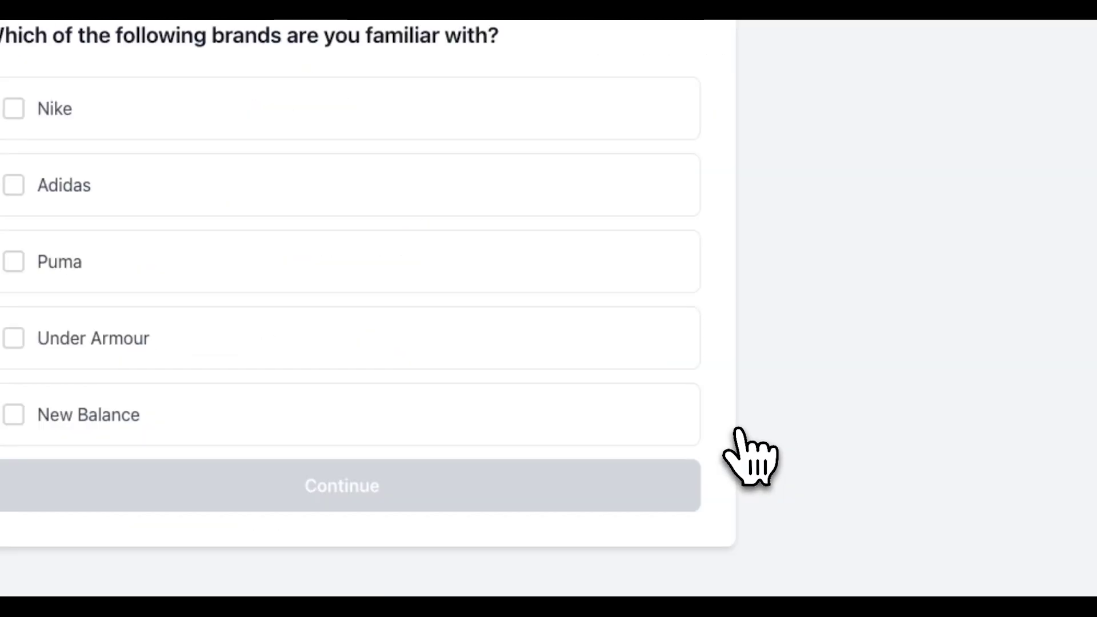
click(578, 337)
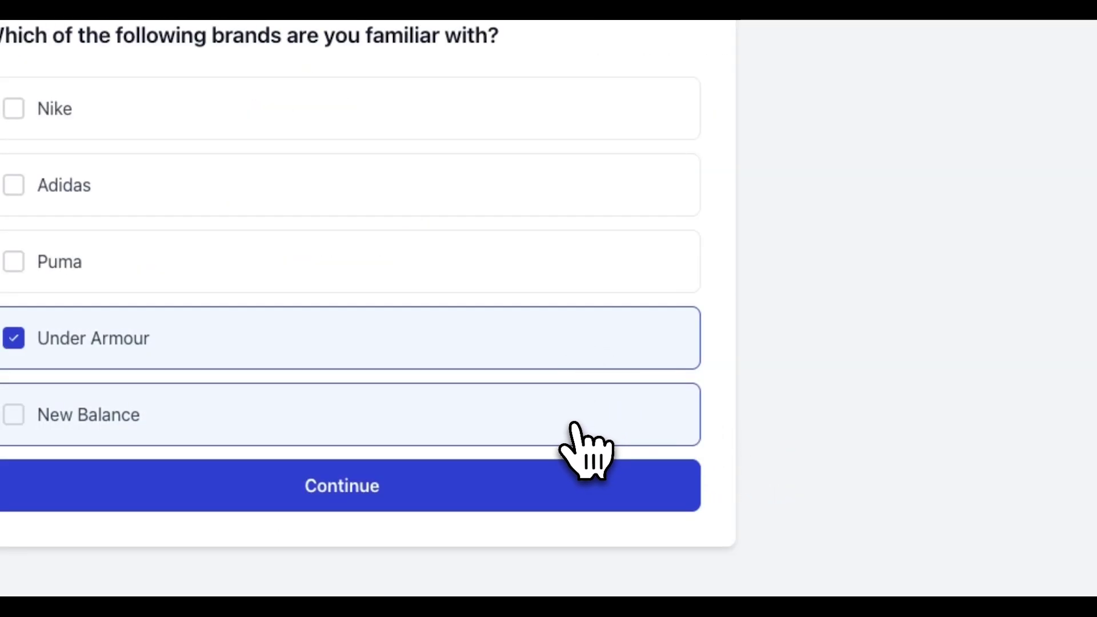
click(569, 344)
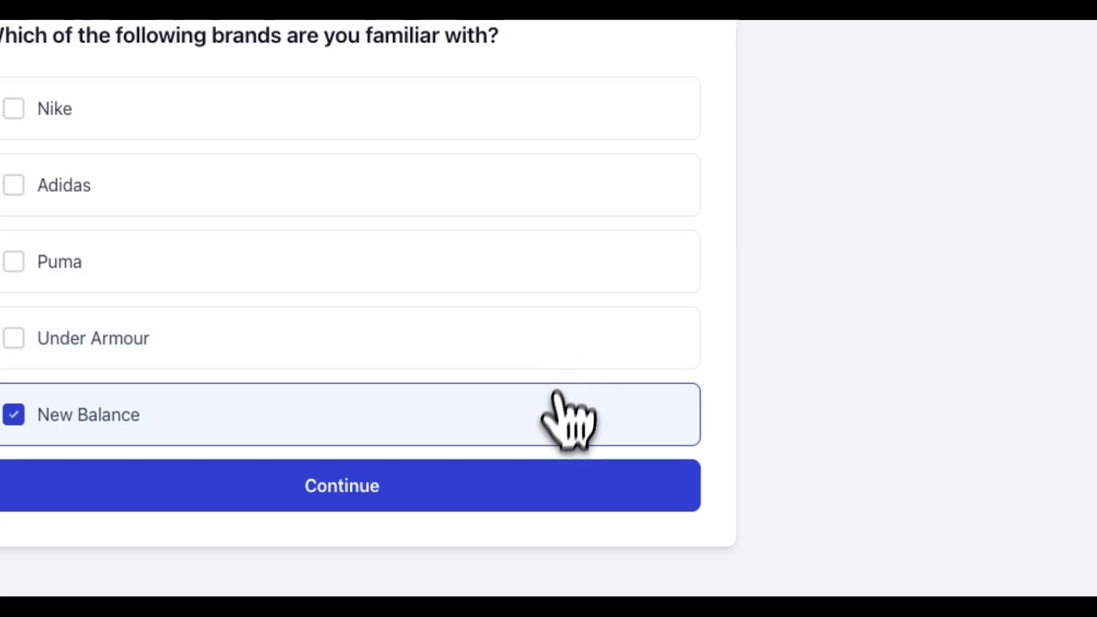
key(Return)
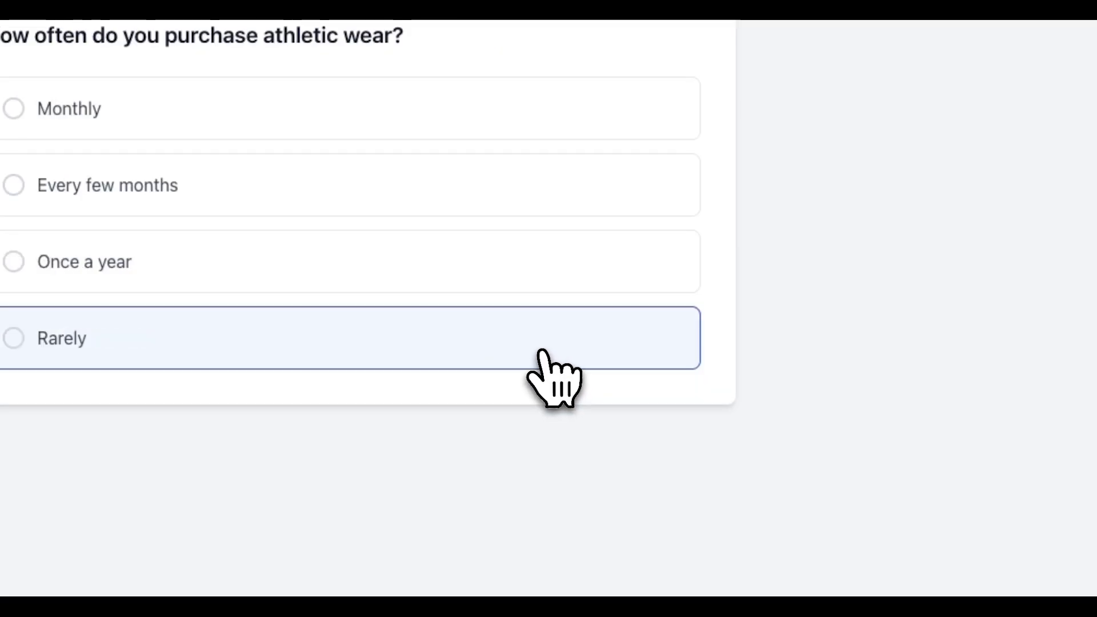
click(540, 350)
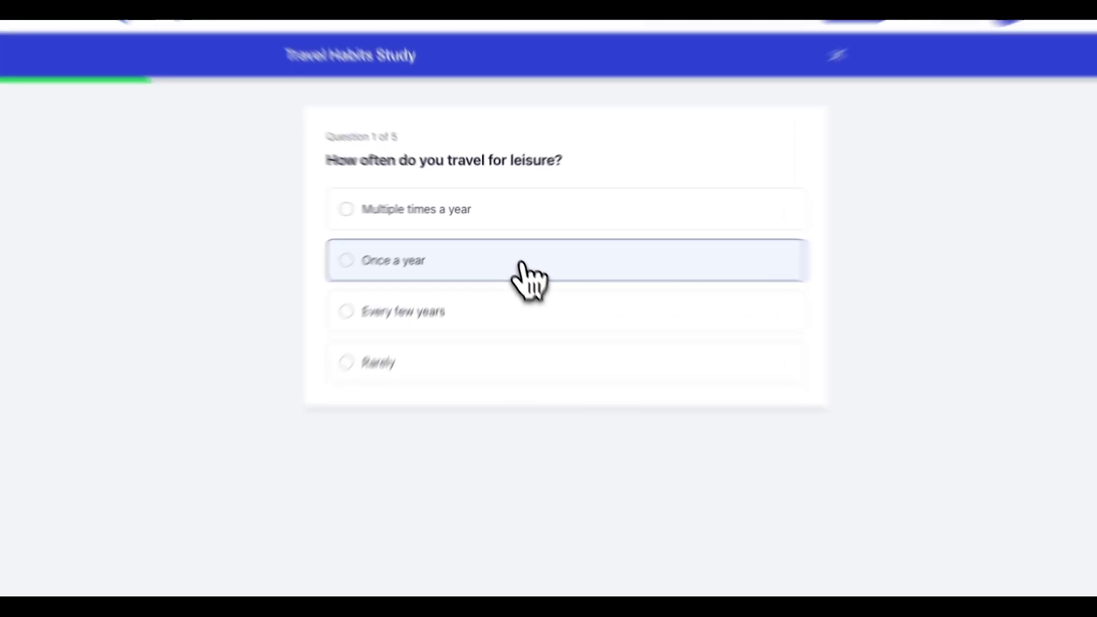
- Answer Travel Habits with Once a year, Driving, and booking directly with airlines/hotels
click(514, 249)
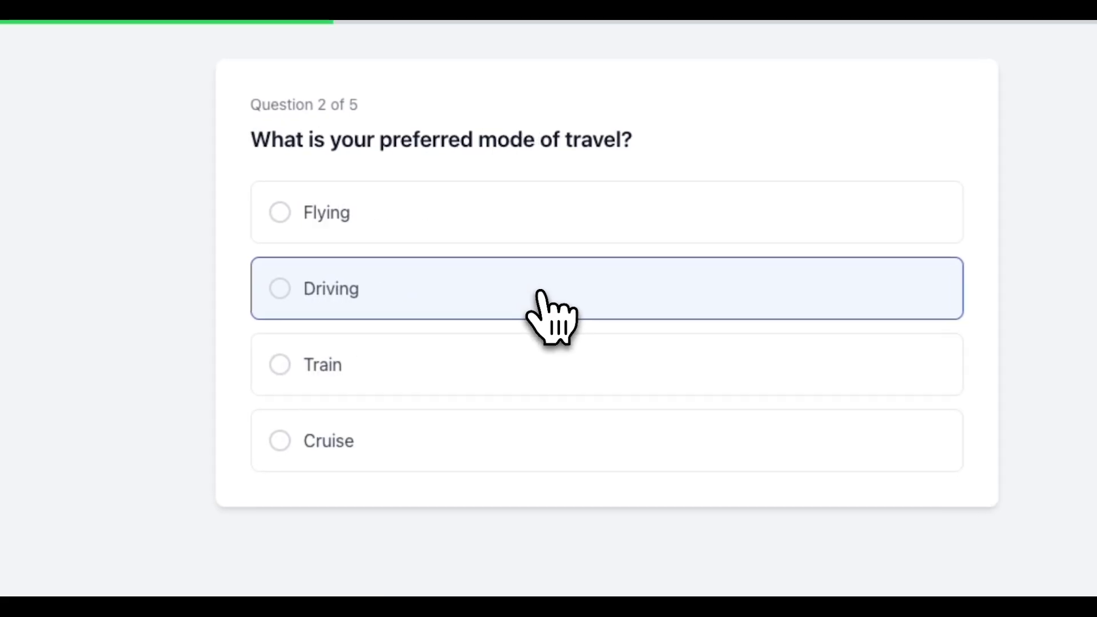
click(584, 297)
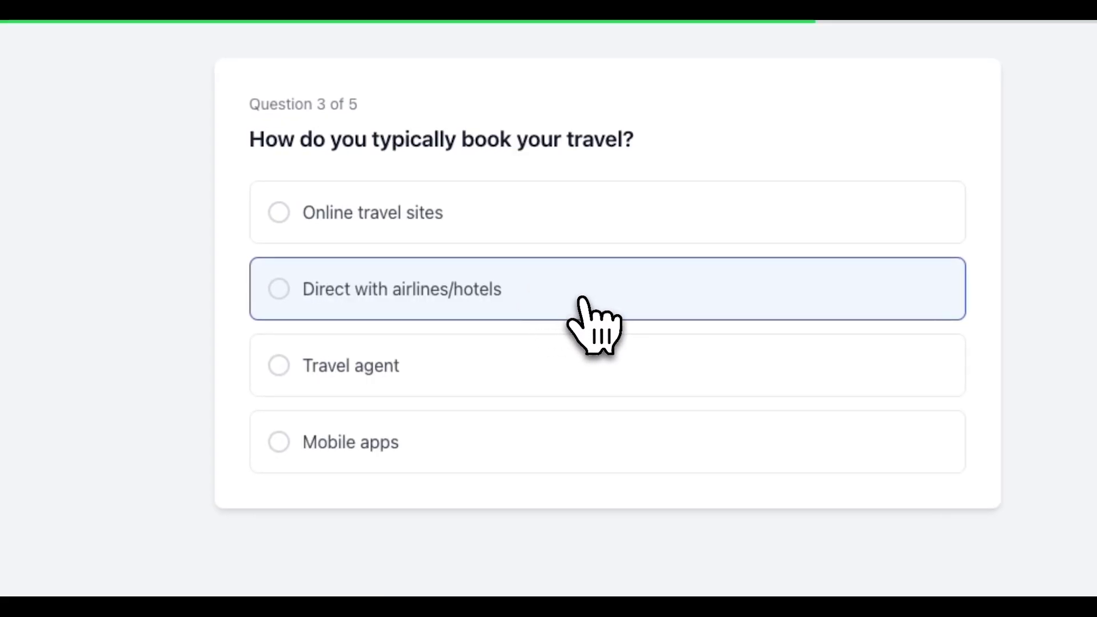
click(584, 303)
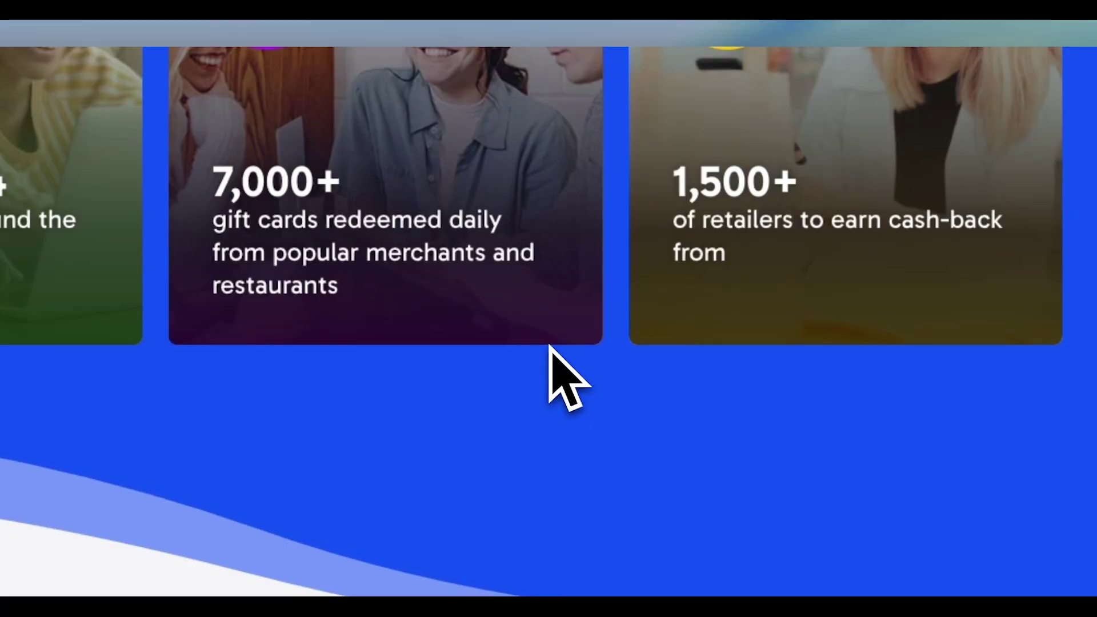
- Scroll the Swagbucks homepage, then answer the Consumer Habits Study employment-status question
scroll(626, 198, down, 3)
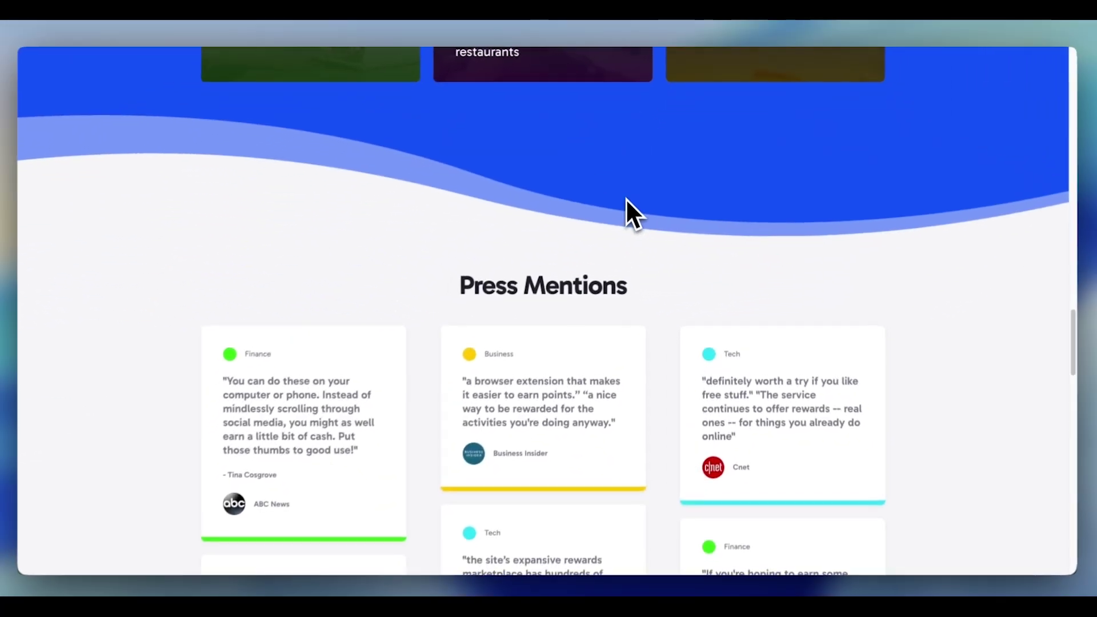
scroll(626, 198, down, 6)
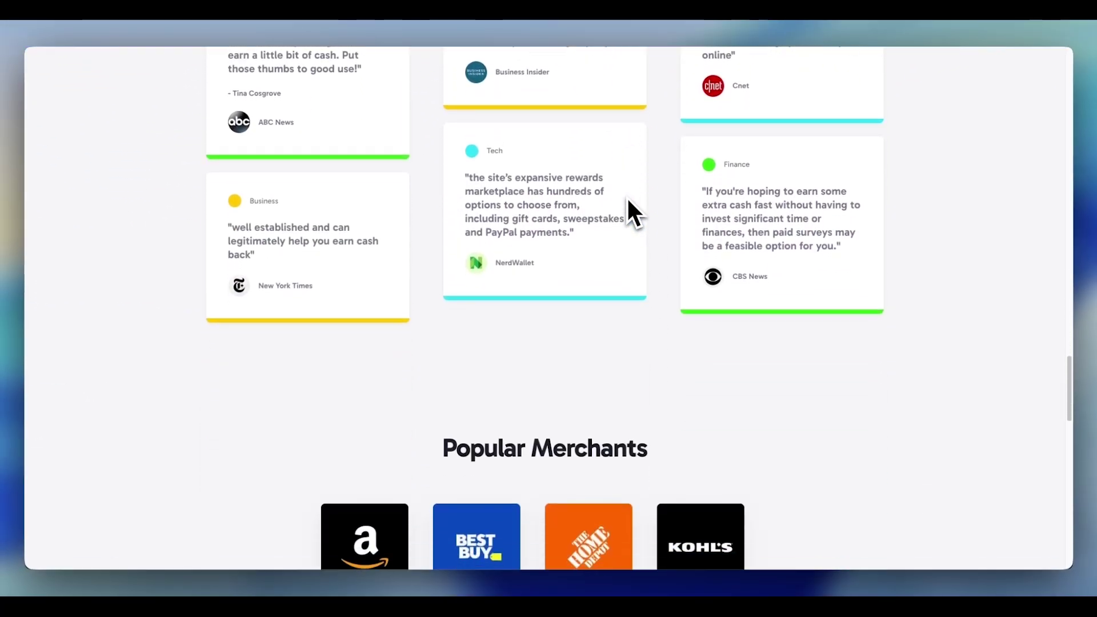
scroll(628, 200, down, 5)
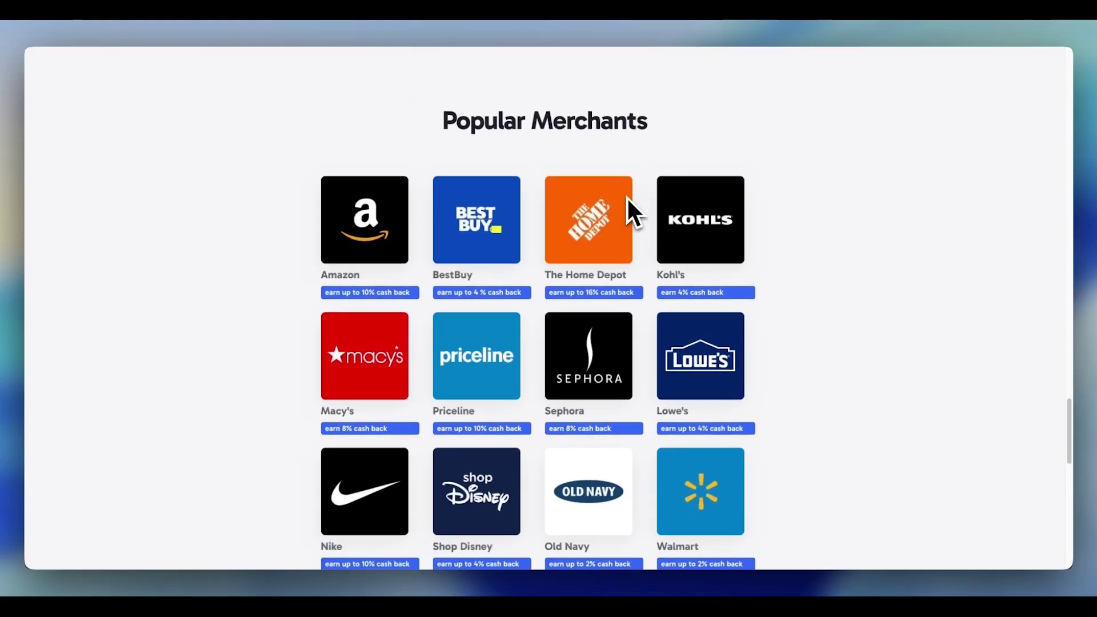
scroll(627, 197, down, 4)
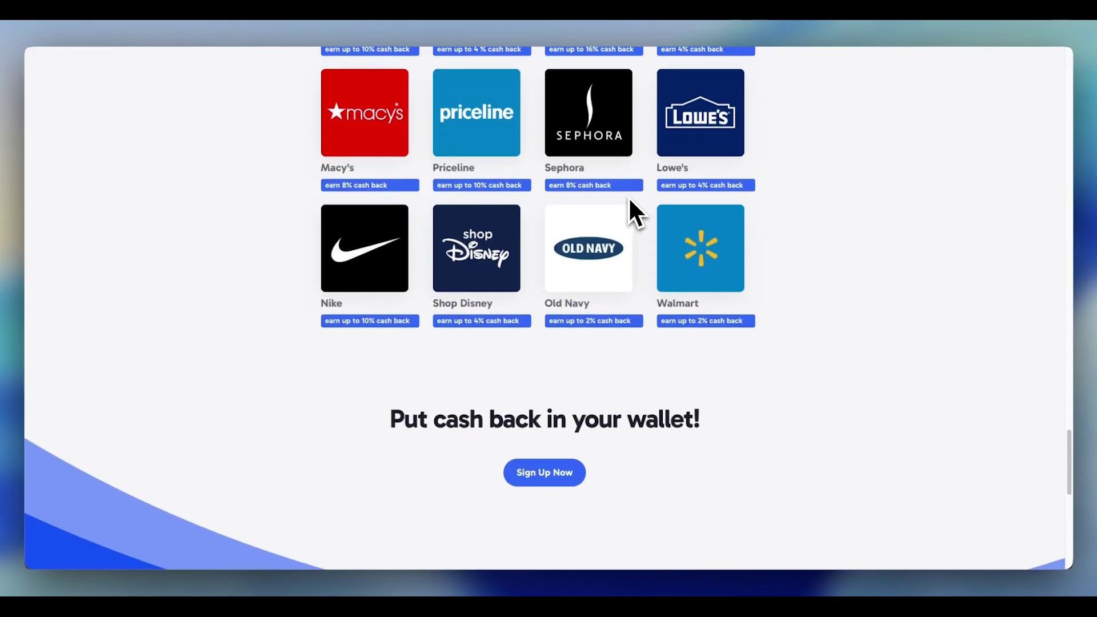
scroll(629, 197, up, 15)
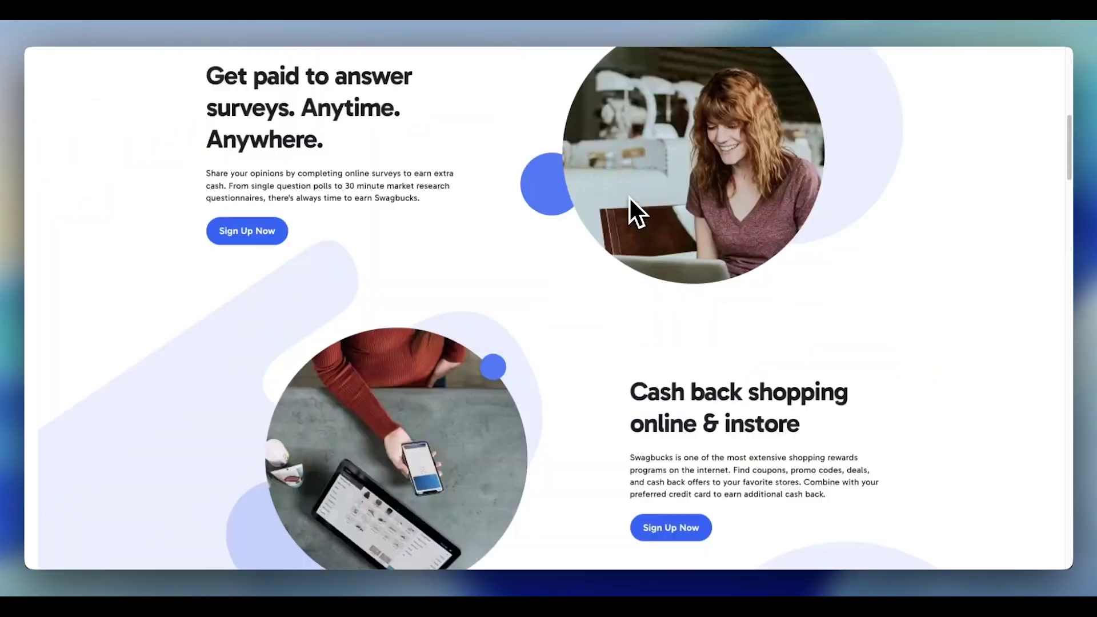
scroll(630, 198, up, 8)
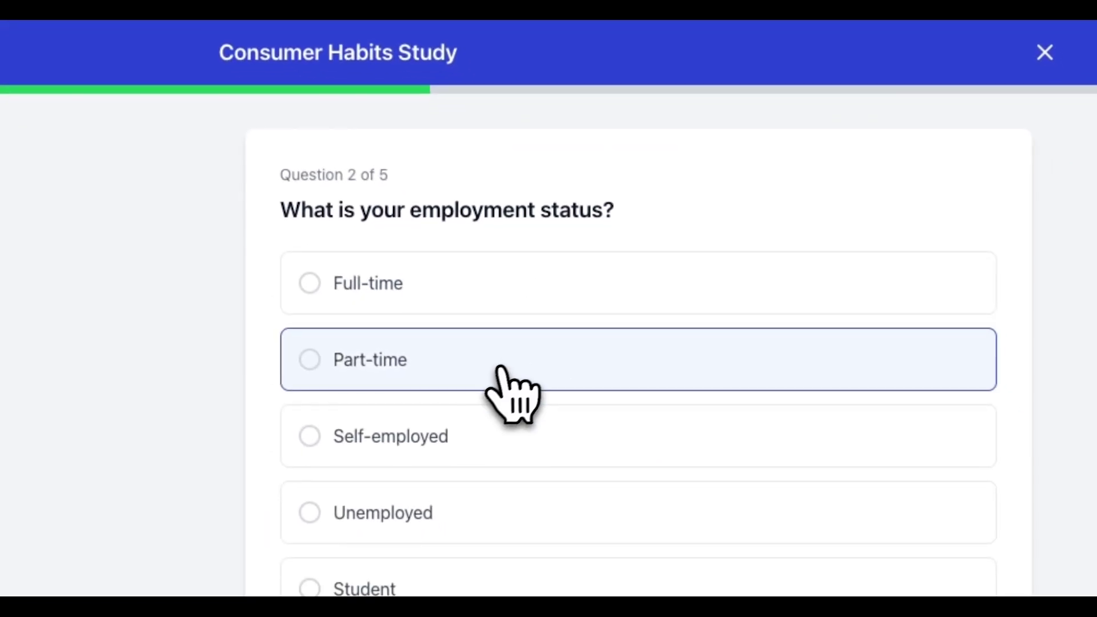
click(497, 367)
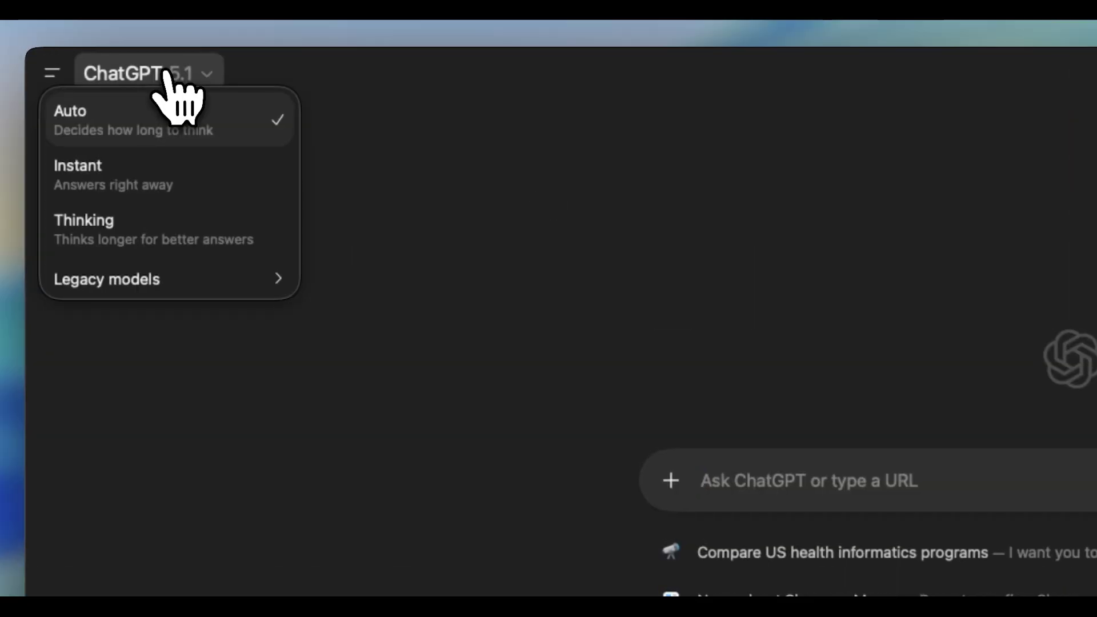
- Switch ChatGPT to Thinking, create the 'Swagbucks persona' project, and start dictating a new chat
click(178, 220)
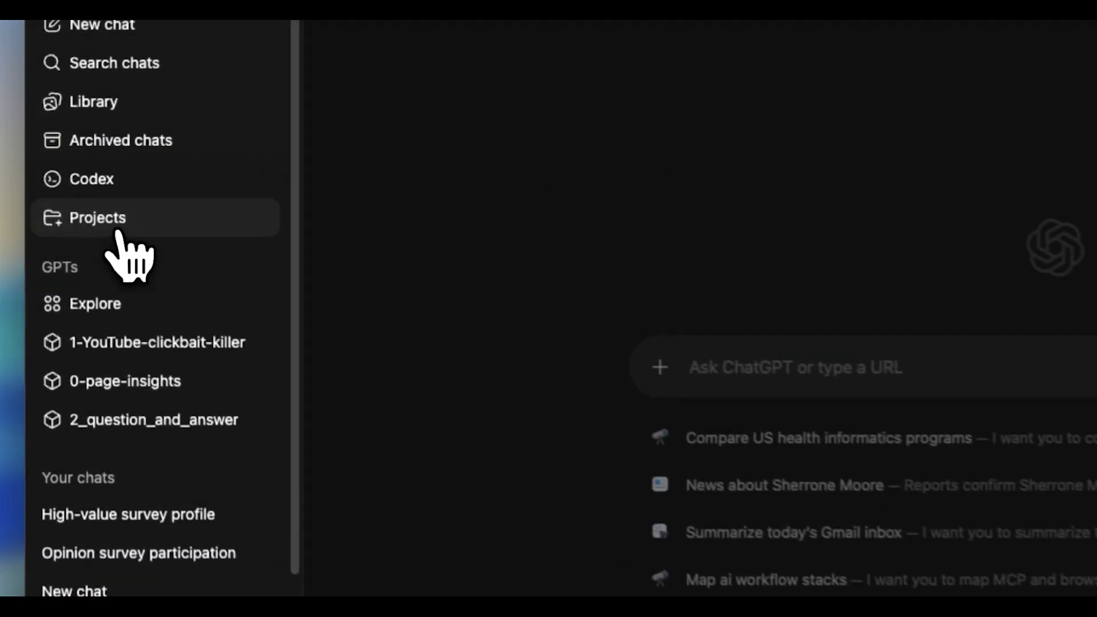
click(117, 230)
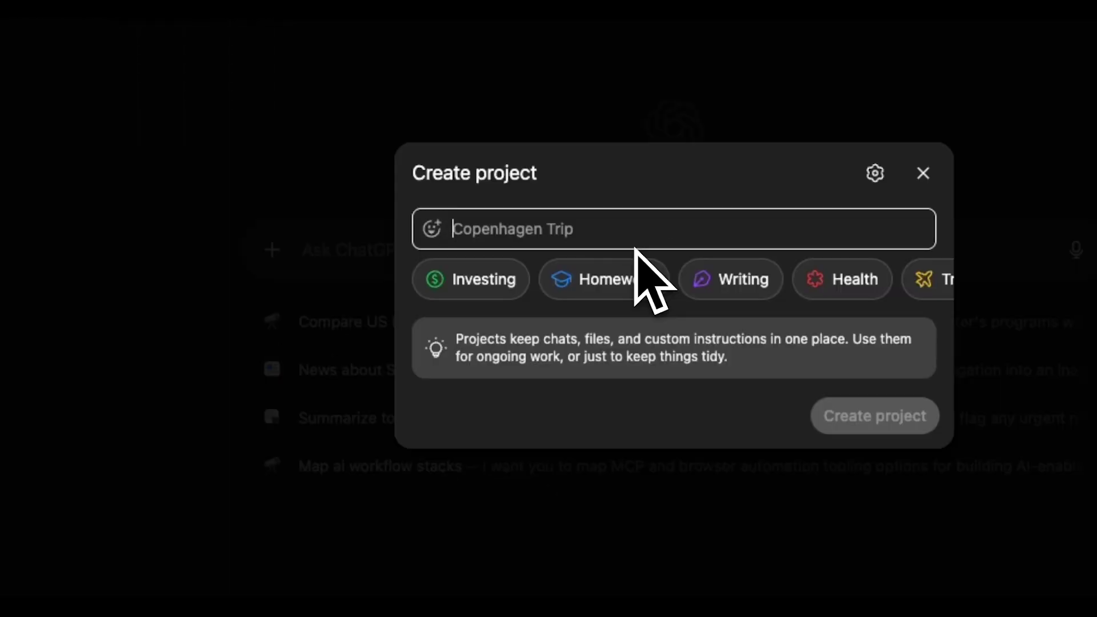
text(Swagbuc)
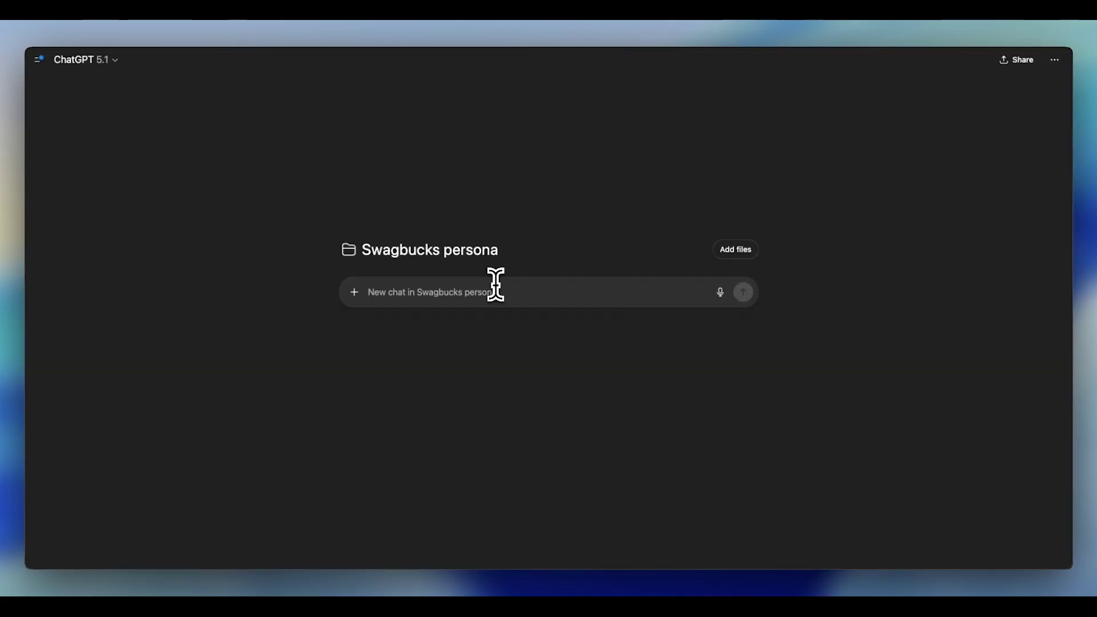
key(fn)
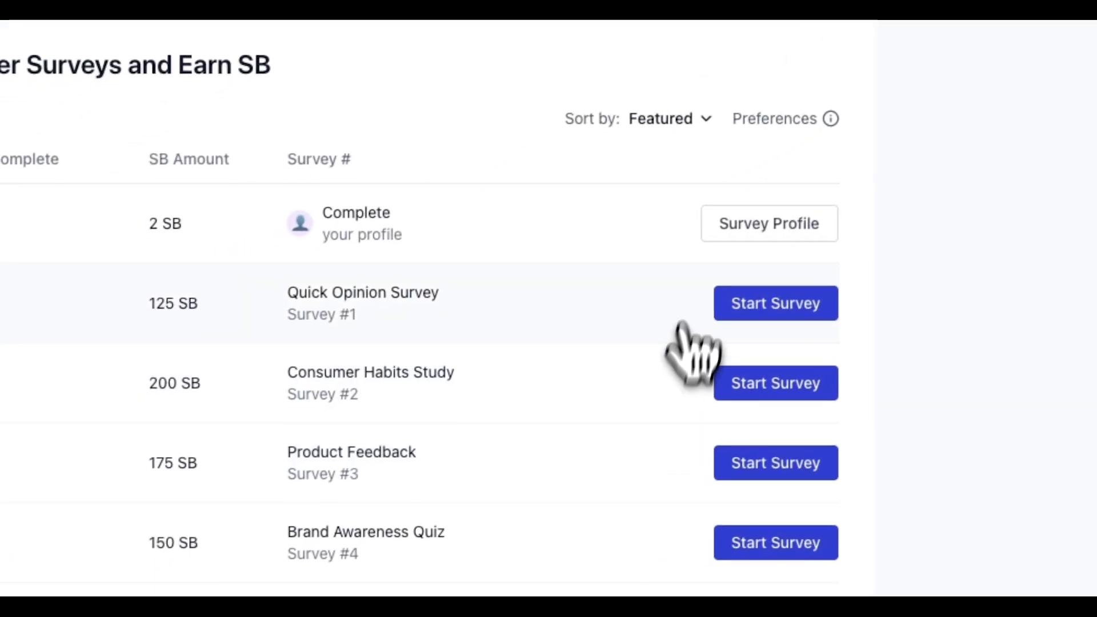
- Open the Survey Profile questions and take a scrolling screenshot down the profile page
click(776, 232)
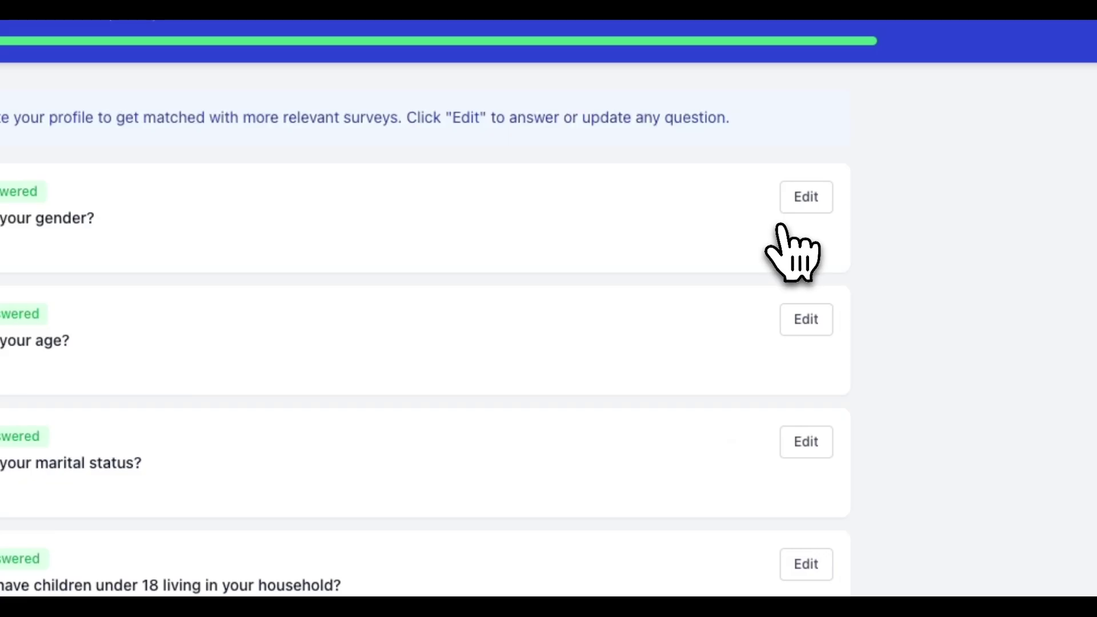
key(alt+w)
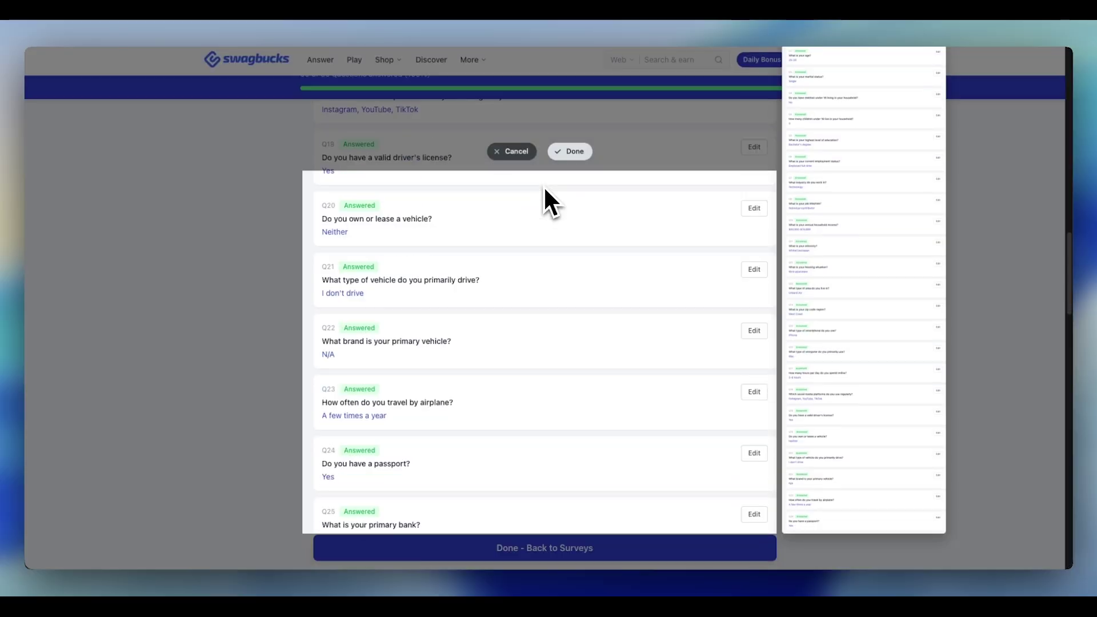
scroll(543, 187, down, 6)
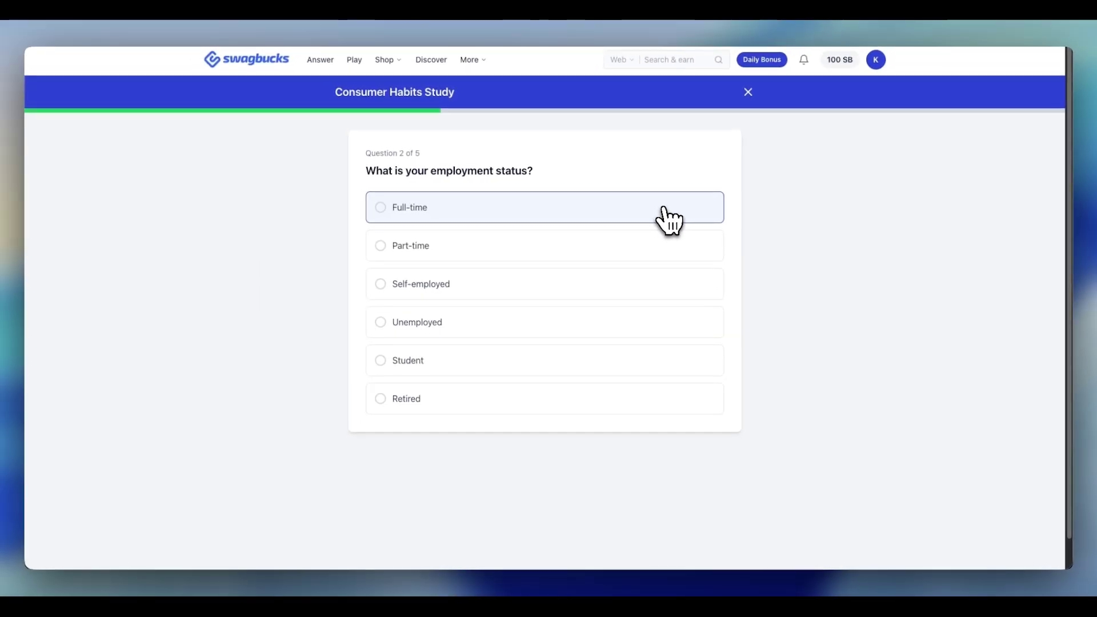
- Screenshot the employment-status question card so ChatGPT can suggest an answer
key(alt+w)
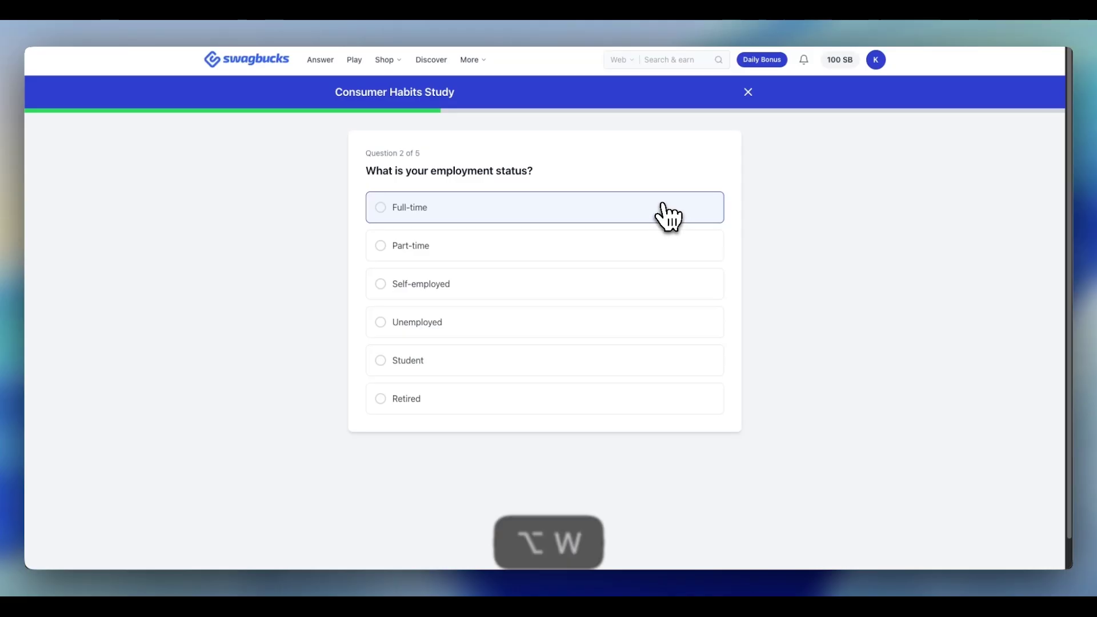
drag(313, 126, 692, 365)
drag(678, 420, 743, 503)
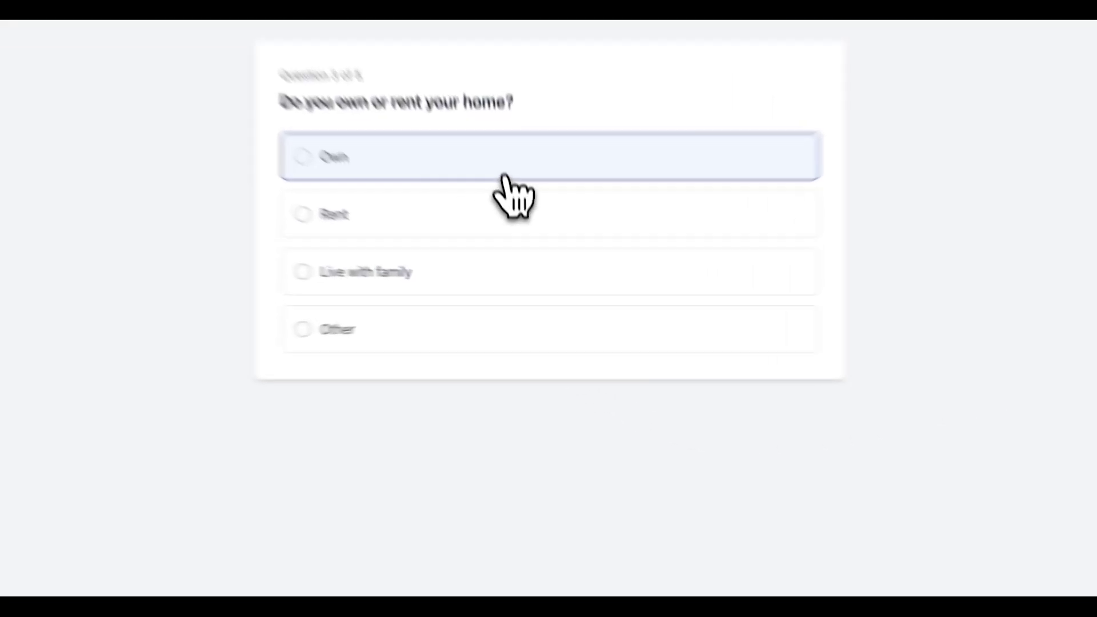
- Answer the profile questions: Own, household size 1, Sedan, Italian, and Yes, occasionally for grocery delivery
click(504, 175)
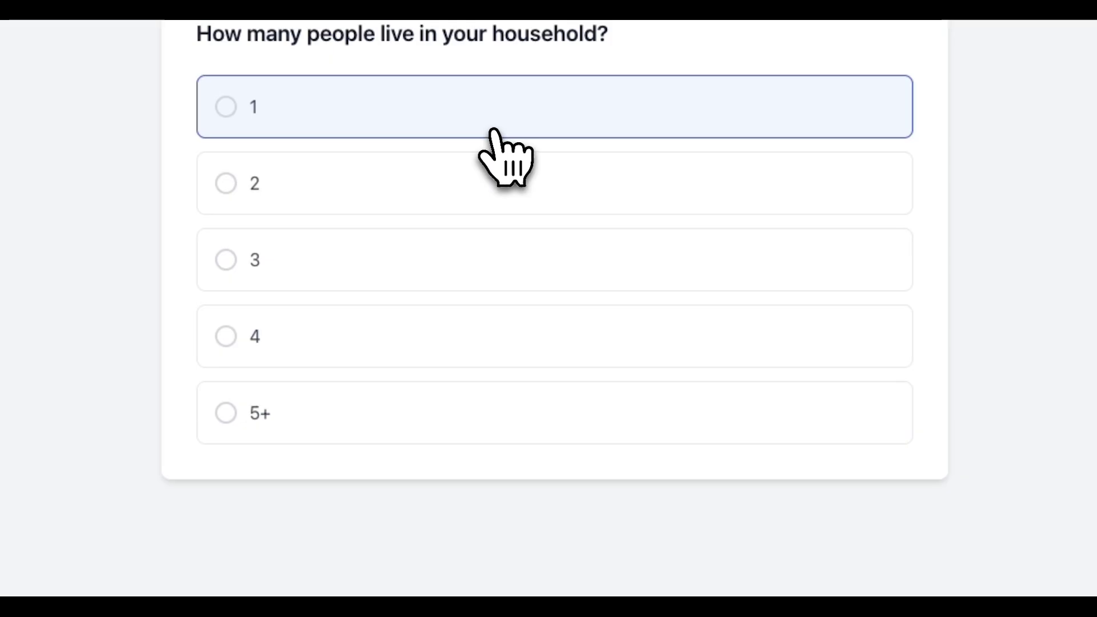
click(494, 131)
click(492, 130)
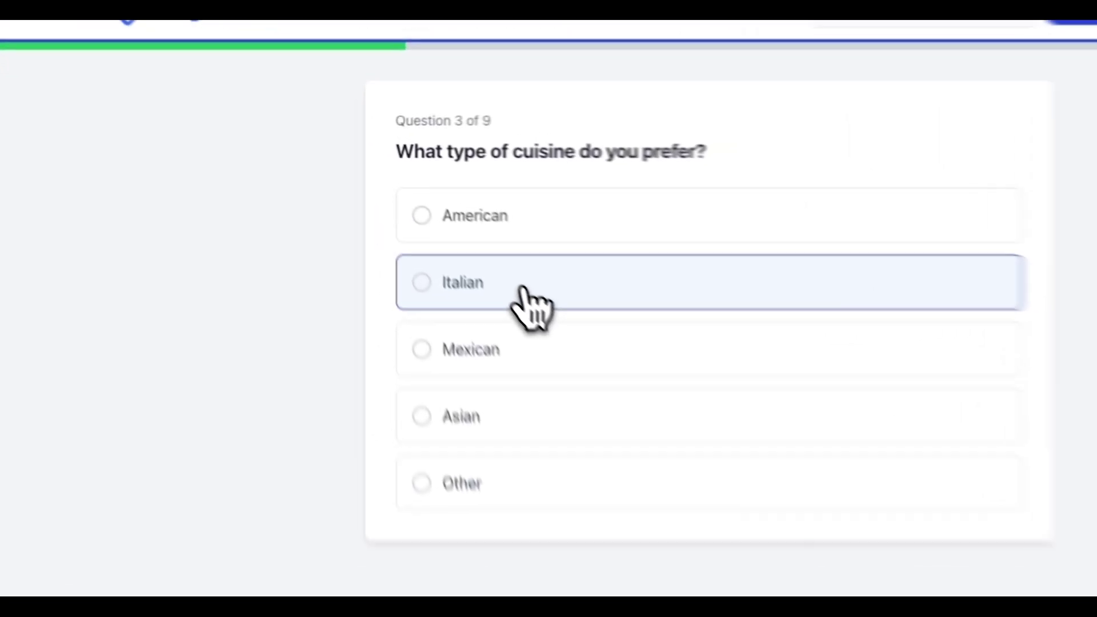
click(449, 220)
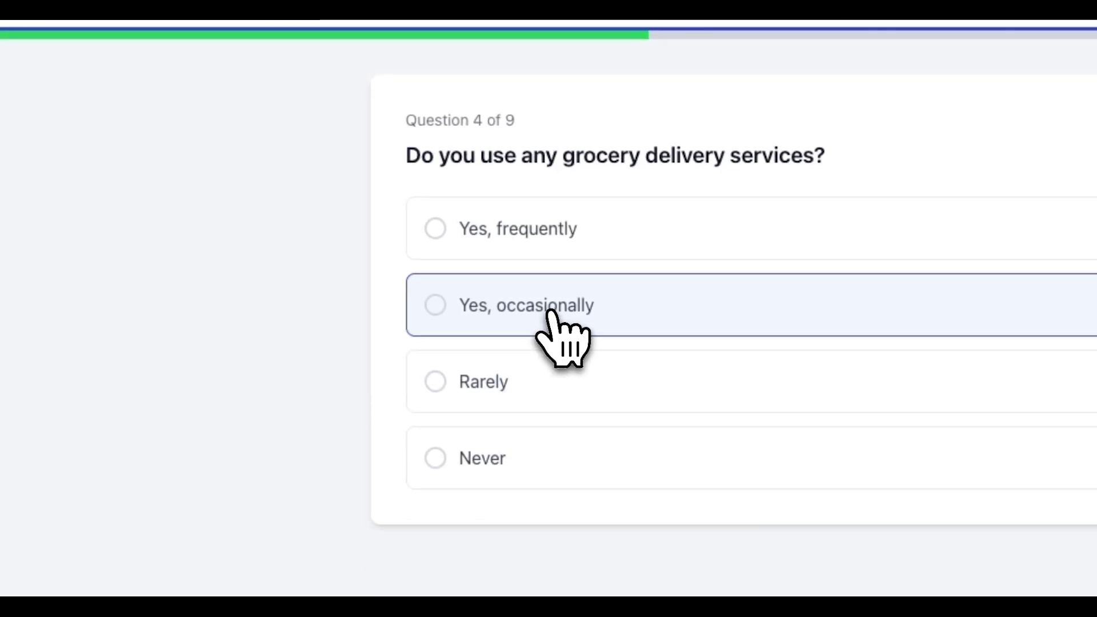
click(551, 311)
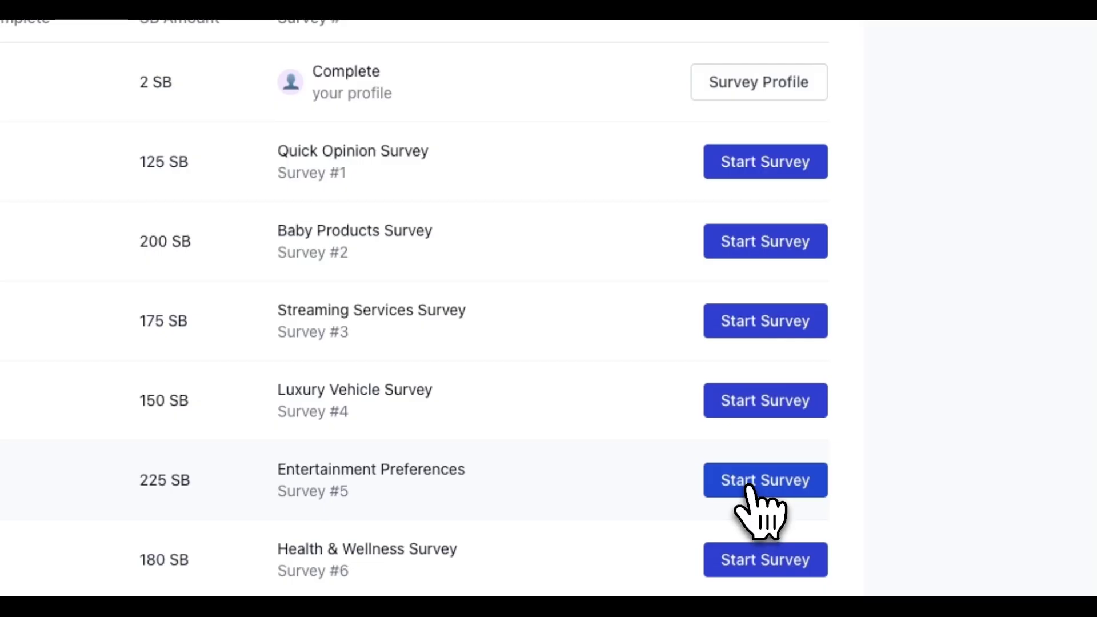
- Start the Entertainment Preferences survey, answer 1-2 hours of daily TV, and highlight the disqualification heading
click(749, 489)
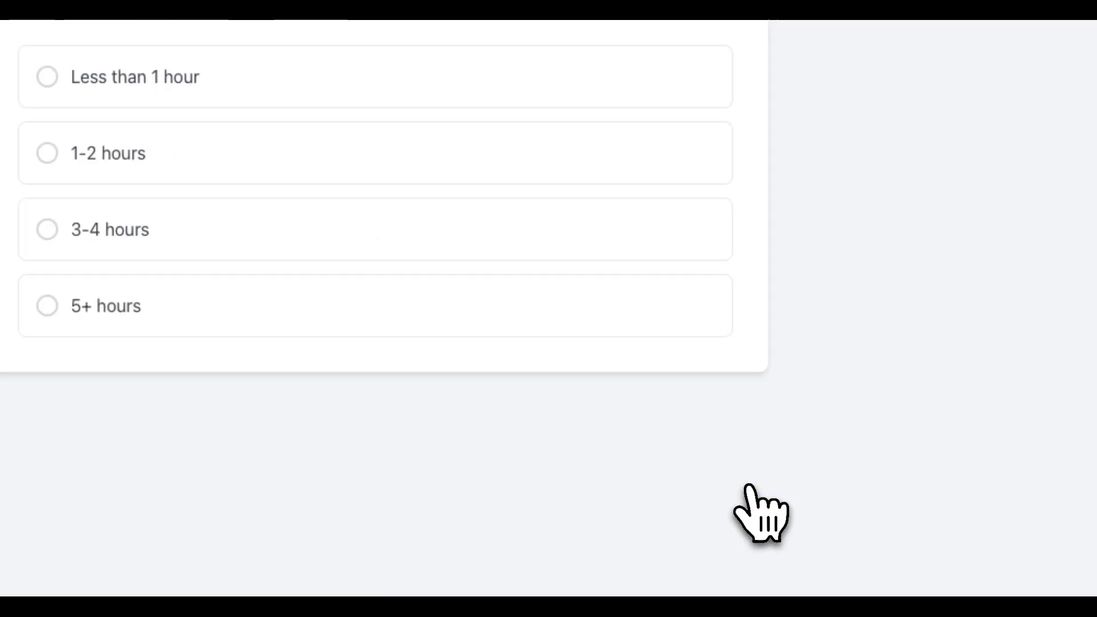
click(440, 161)
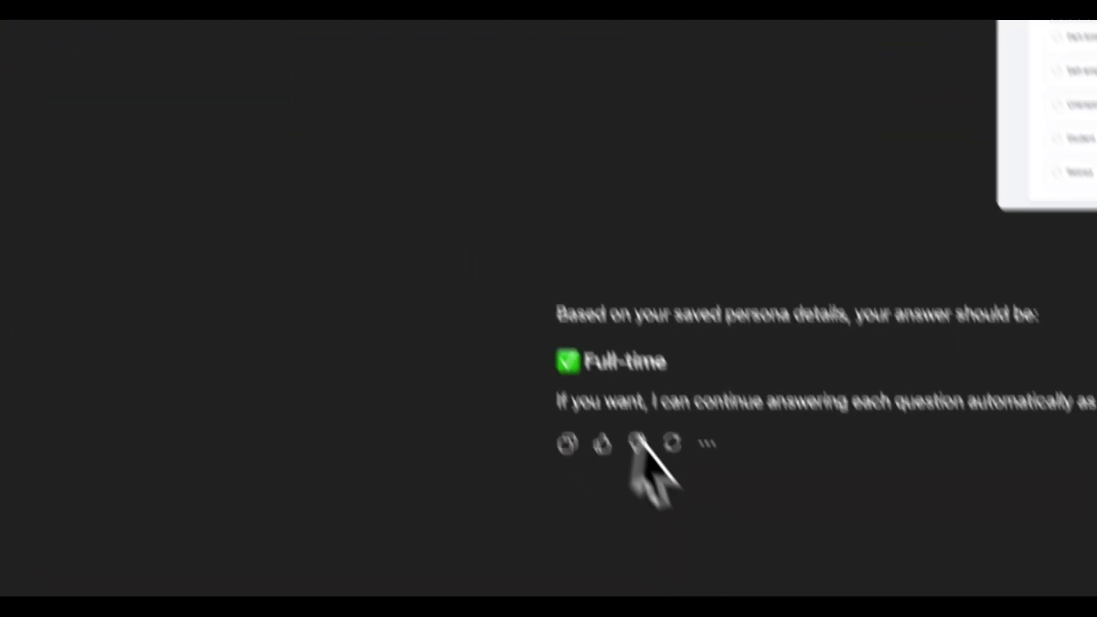
scroll(691, 503, up, 10)
scroll(691, 502, down, 10)
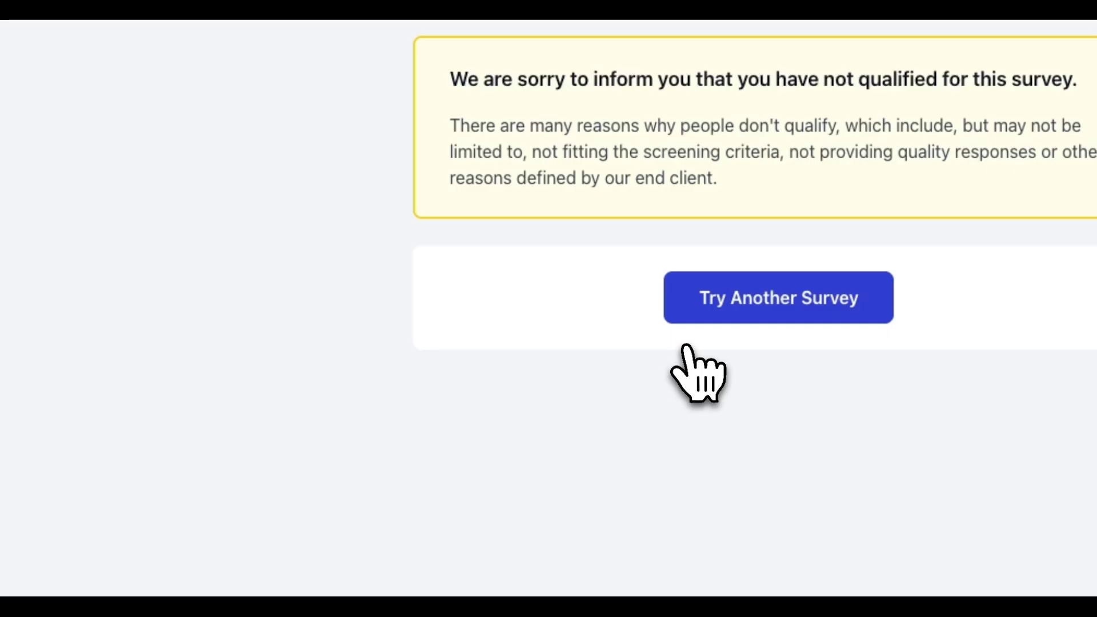
drag(449, 78, 1080, 79)
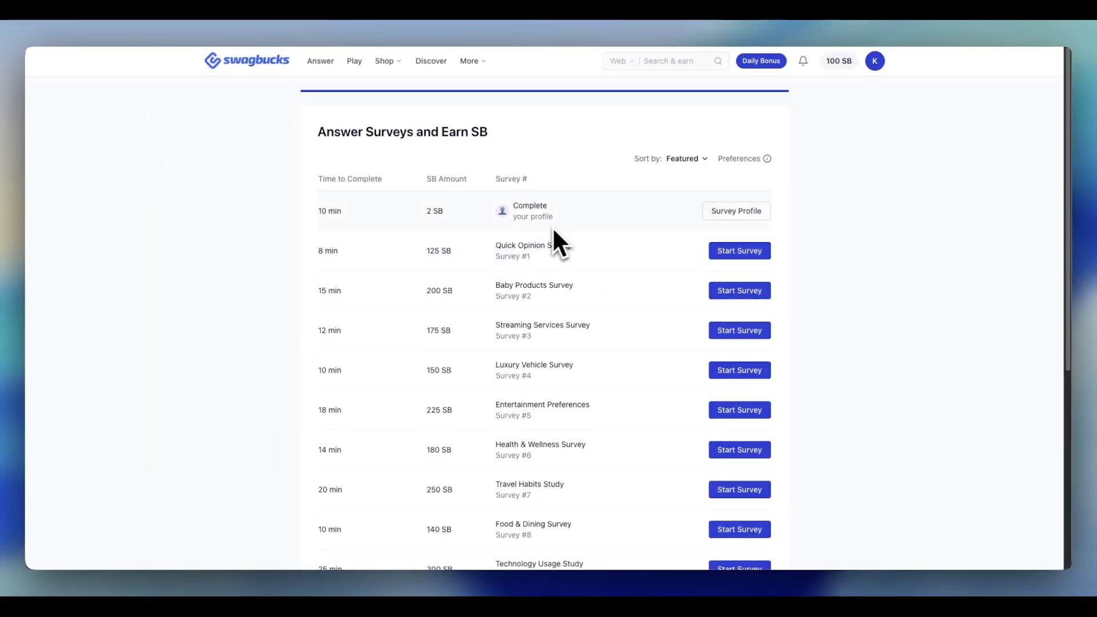
- Answer 25-34 in the Baby Products survey, then Yes for cable and 1 service in Streaming Services
click(724, 291)
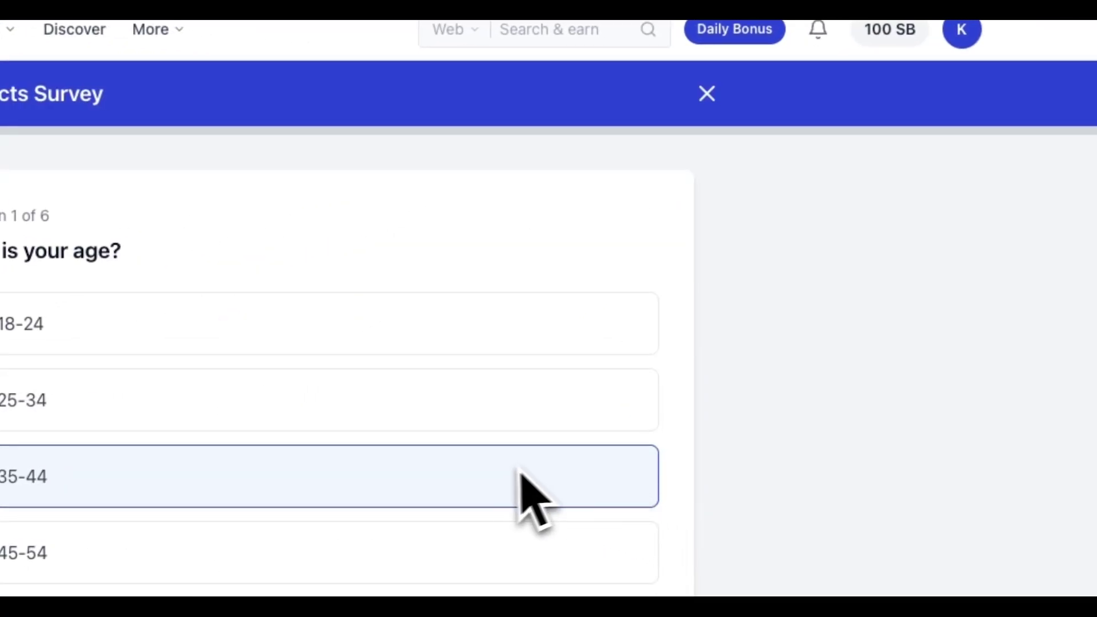
click(398, 394)
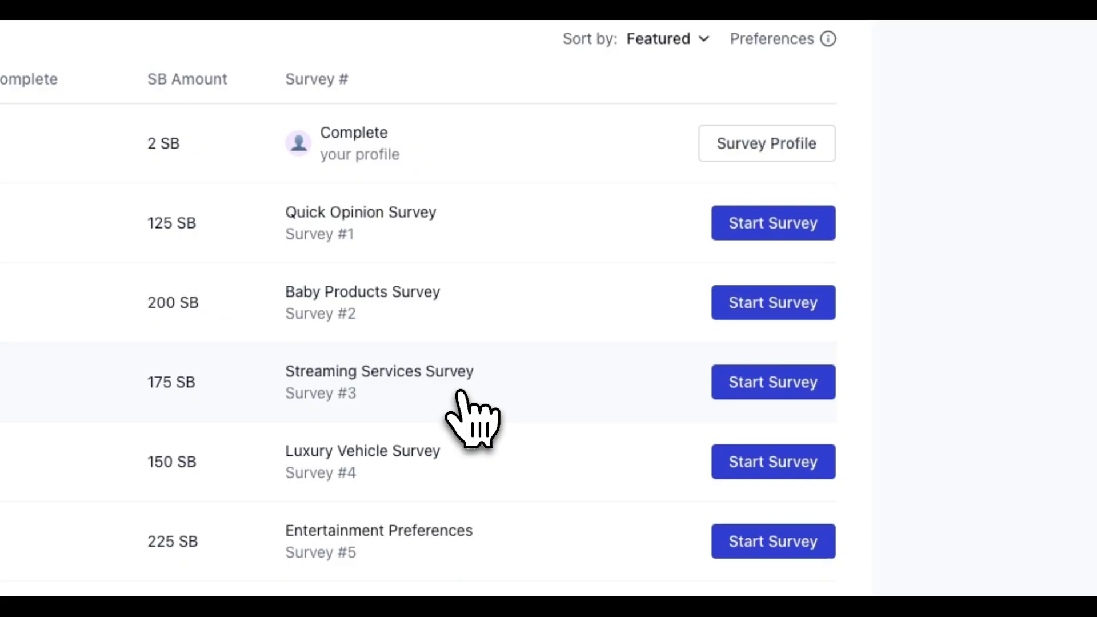
click(460, 393)
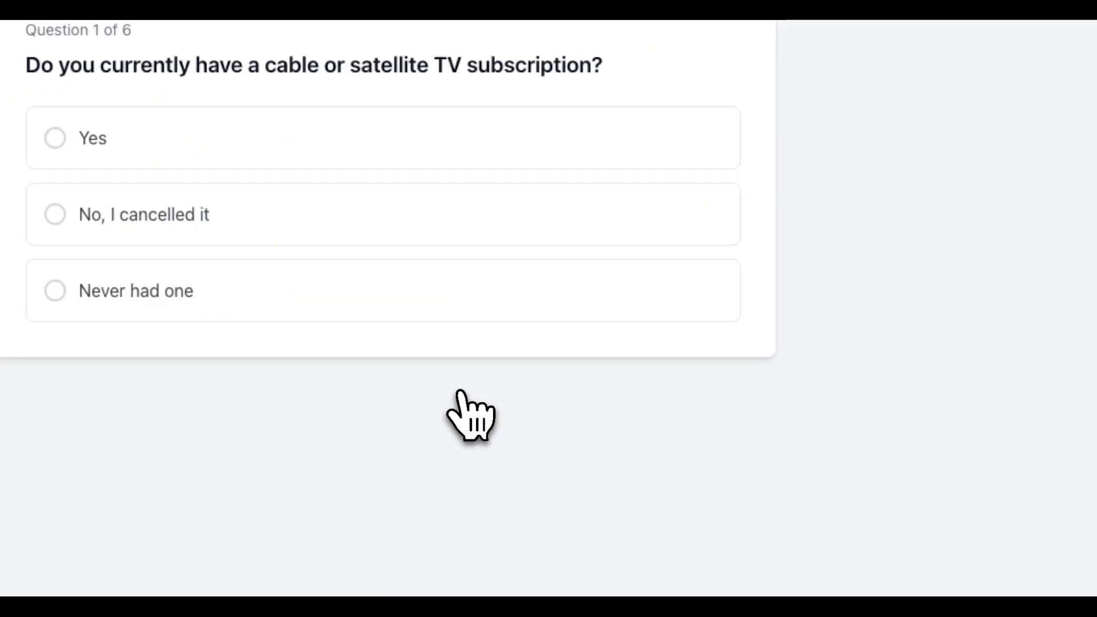
click(408, 163)
click(407, 210)
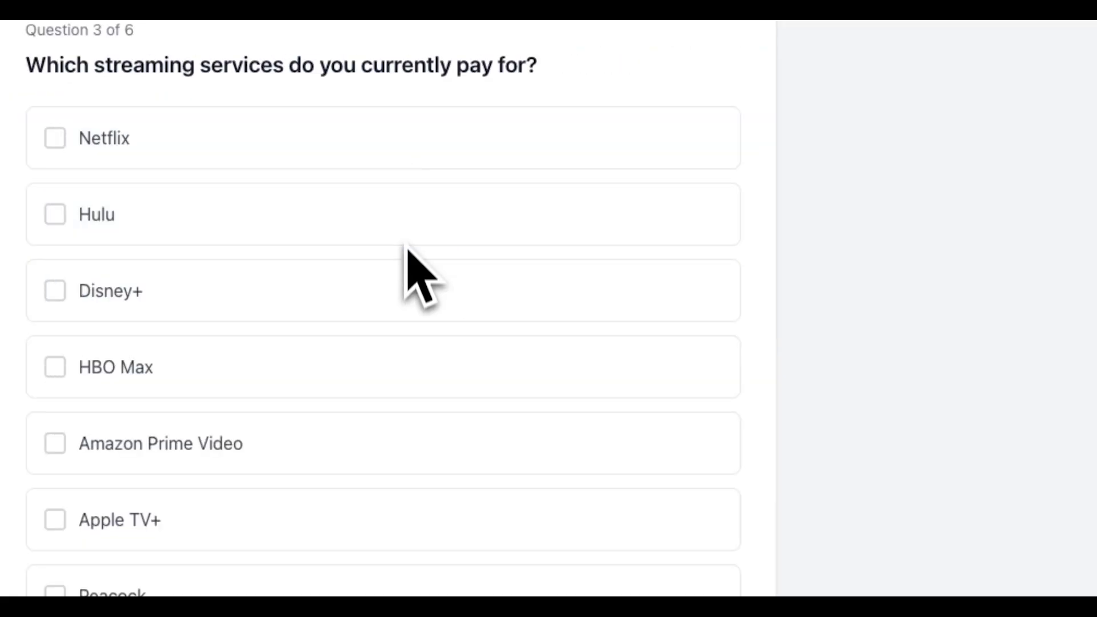
- Tick Disney+, Hulu and Netflix, answer $100,000-$150,000 income and vehicle questions until screened out
click(394, 274)
click(380, 206)
click(375, 160)
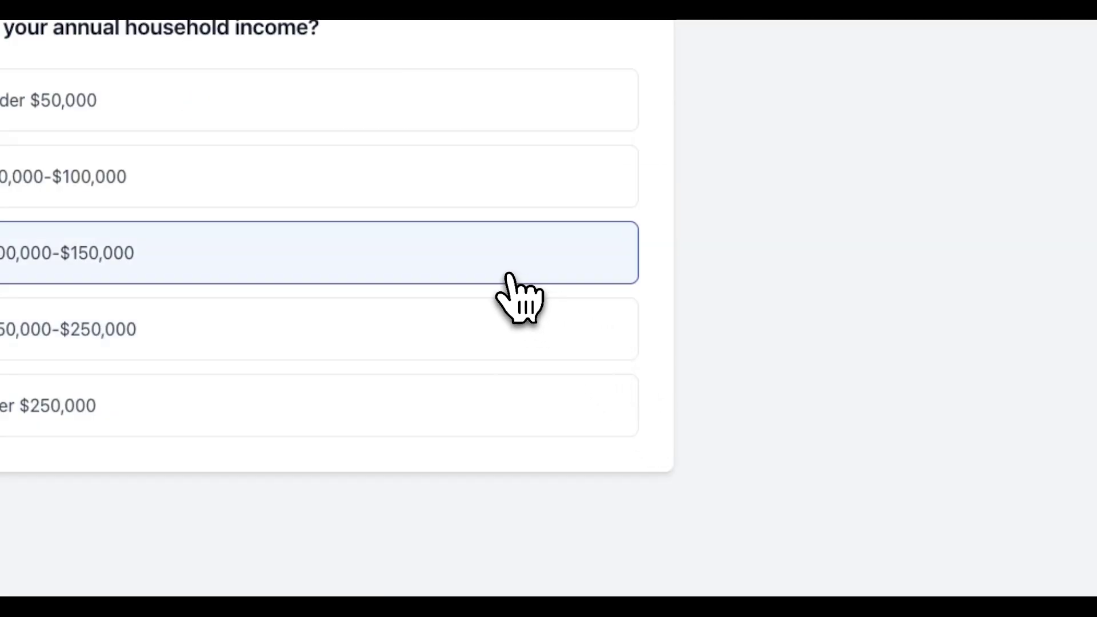
click(508, 276)
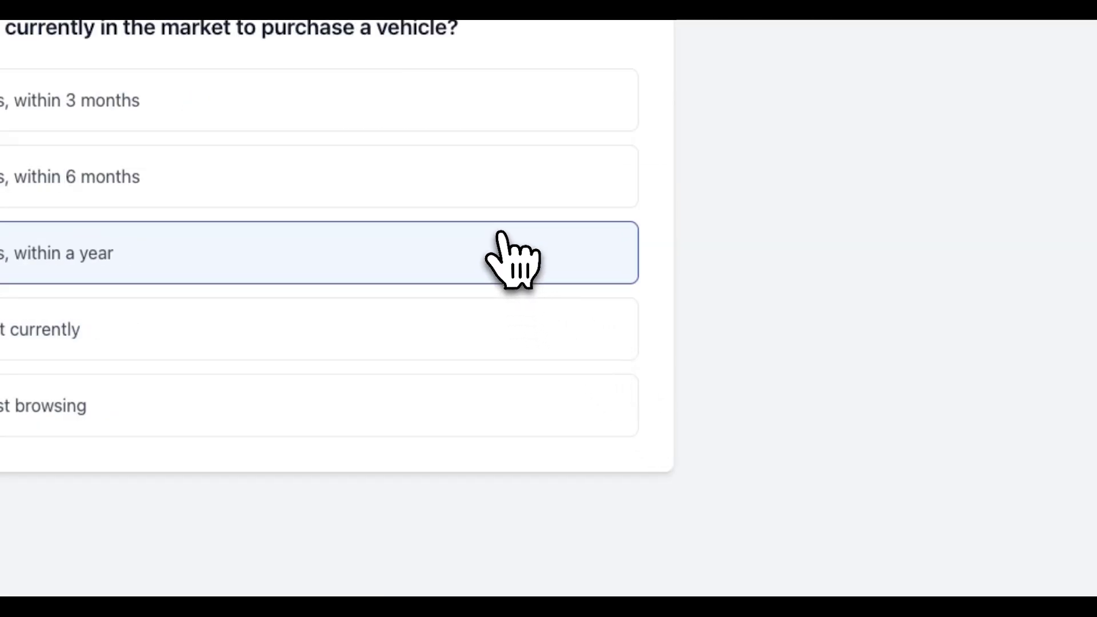
click(487, 191)
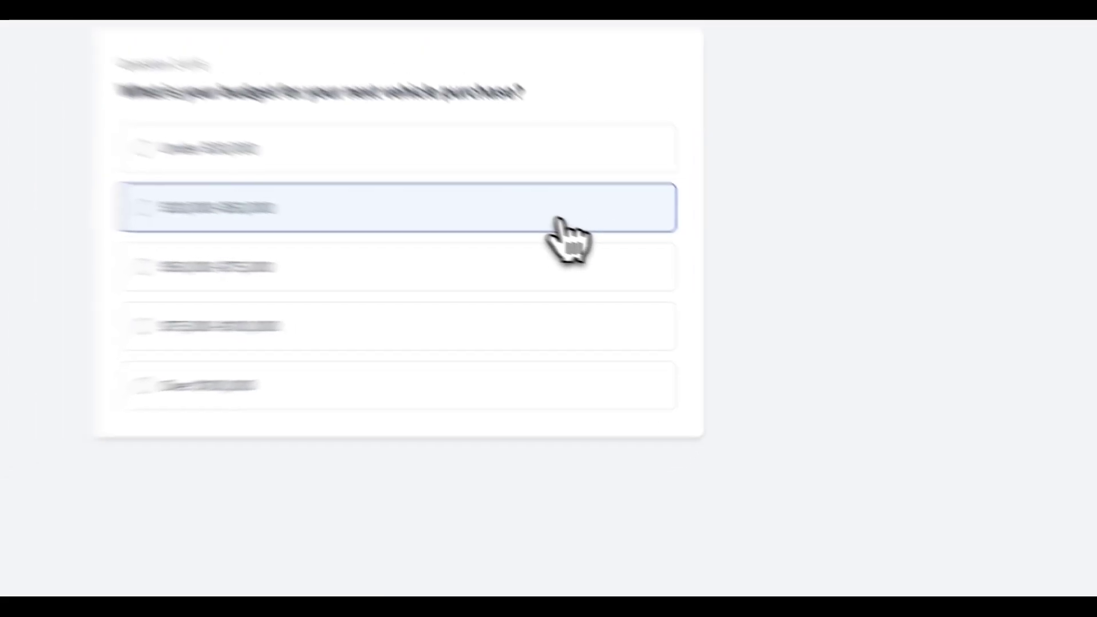
click(488, 195)
drag(451, 212, 657, 217)
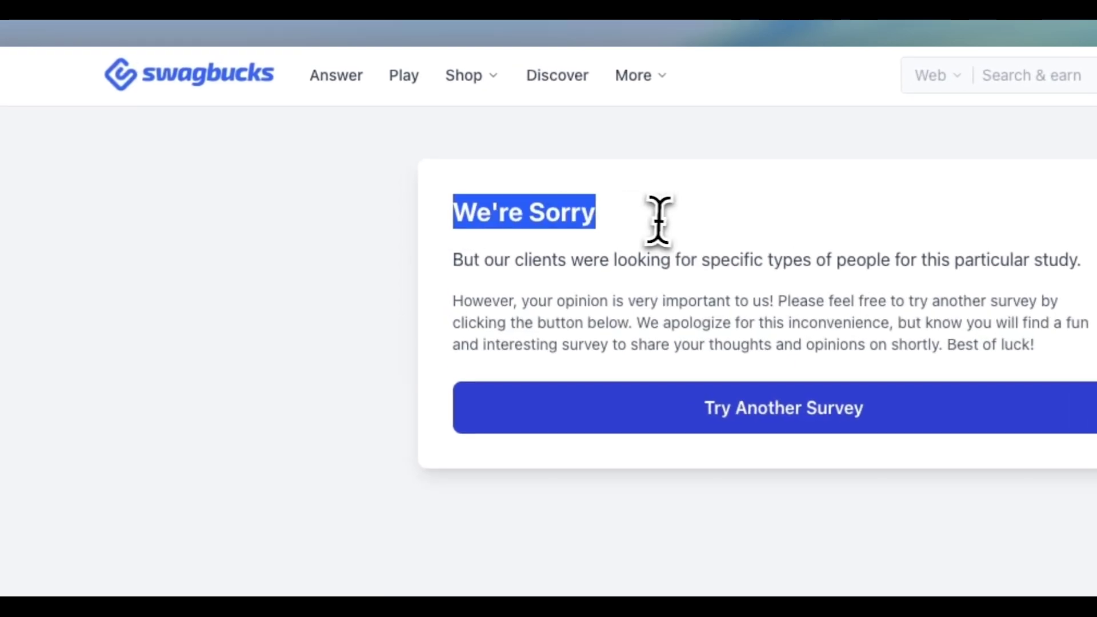
click(651, 256)
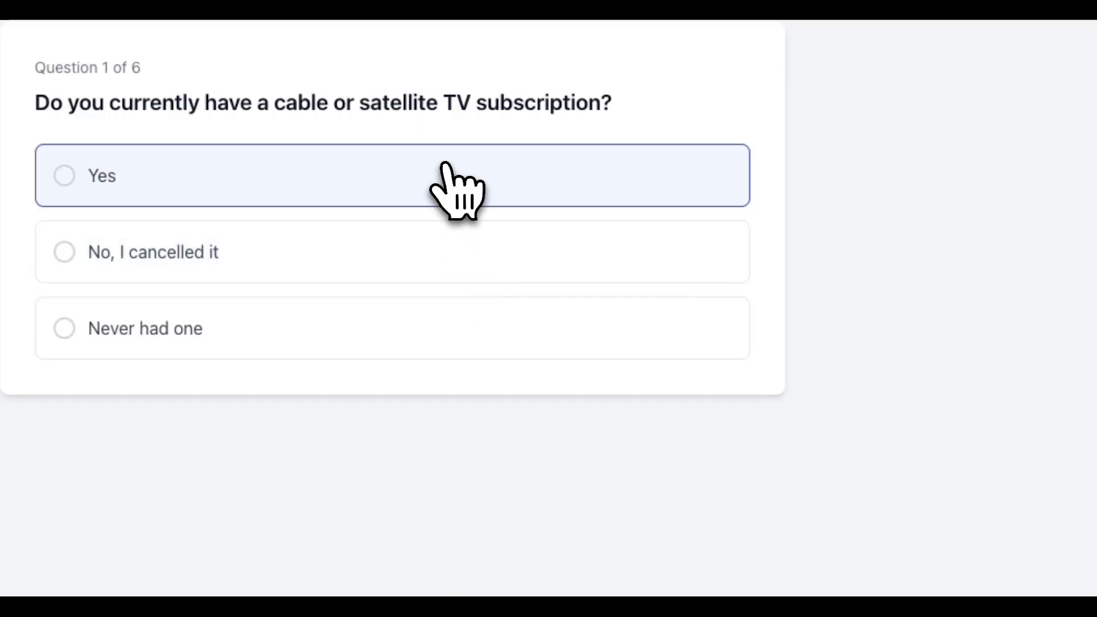
- Retry Streaming Services with Yes for cable, tick Disney+, Hulu and Netflix, and show clipboard history
click(444, 164)
click(430, 237)
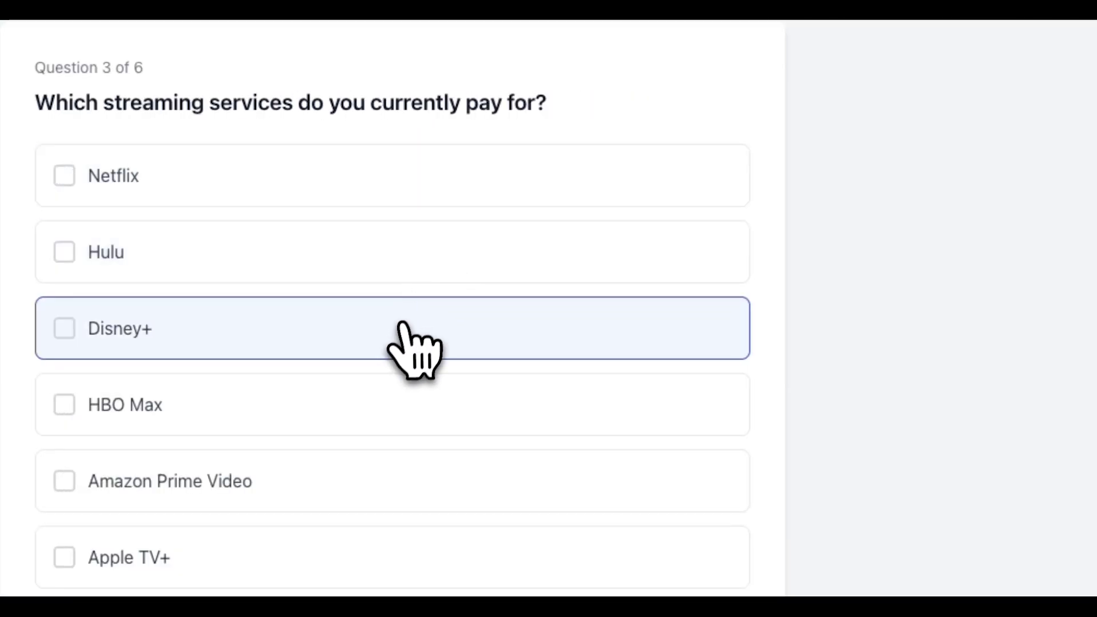
click(392, 310)
click(379, 266)
click(380, 199)
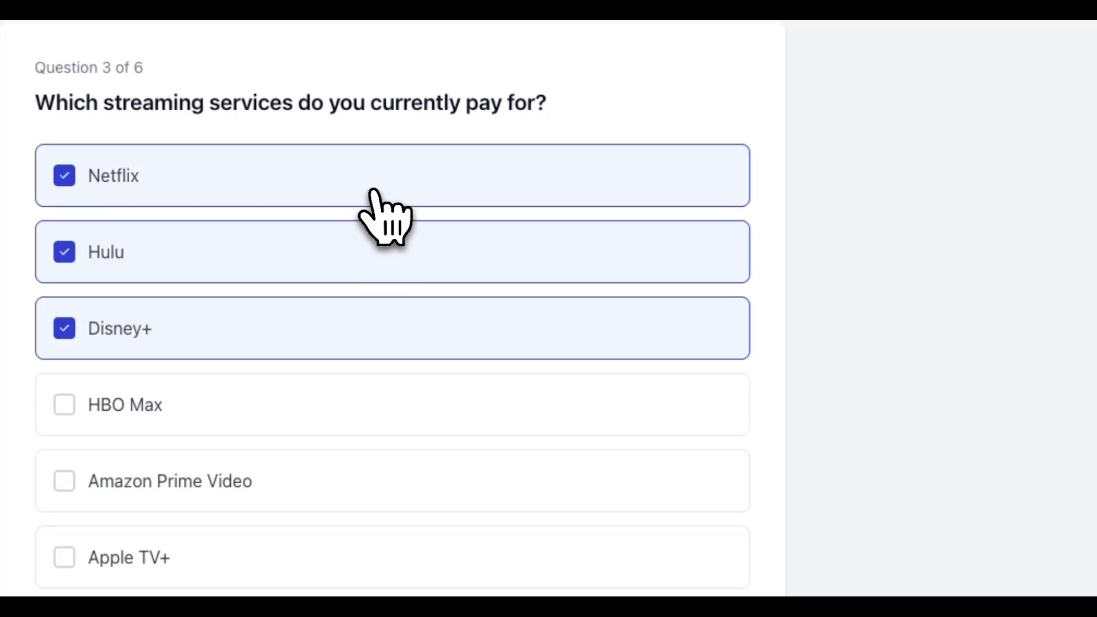
key(super+shift+x)
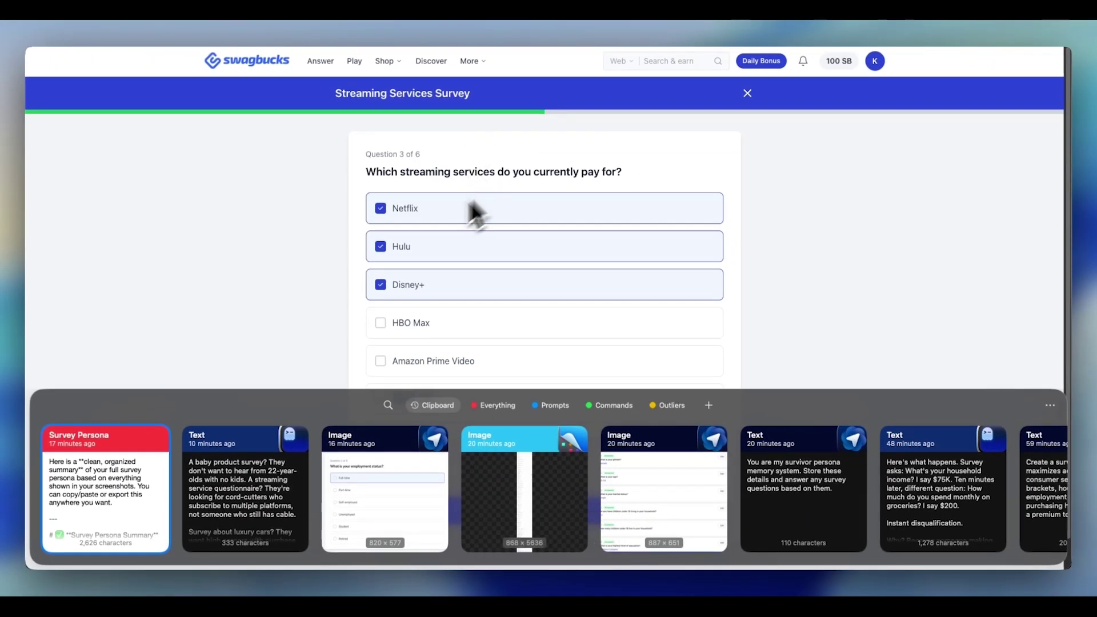
- Copy the saved Survey Persona text into ChatGPT alongside the Baby Products question screenshot
key(super+c)
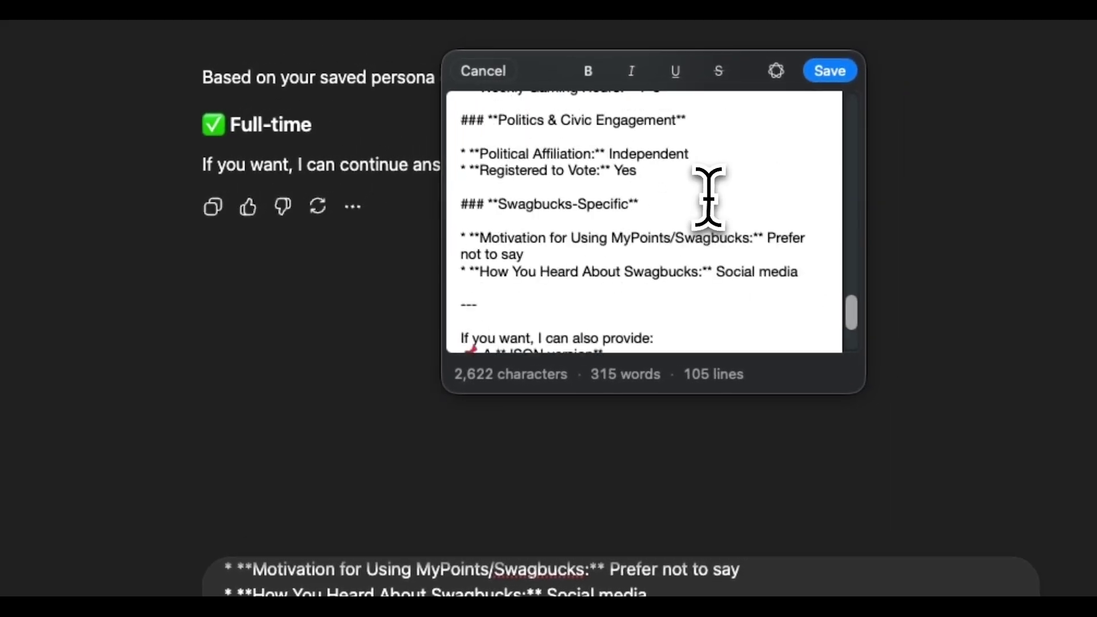
scroll(708, 191, down, 5)
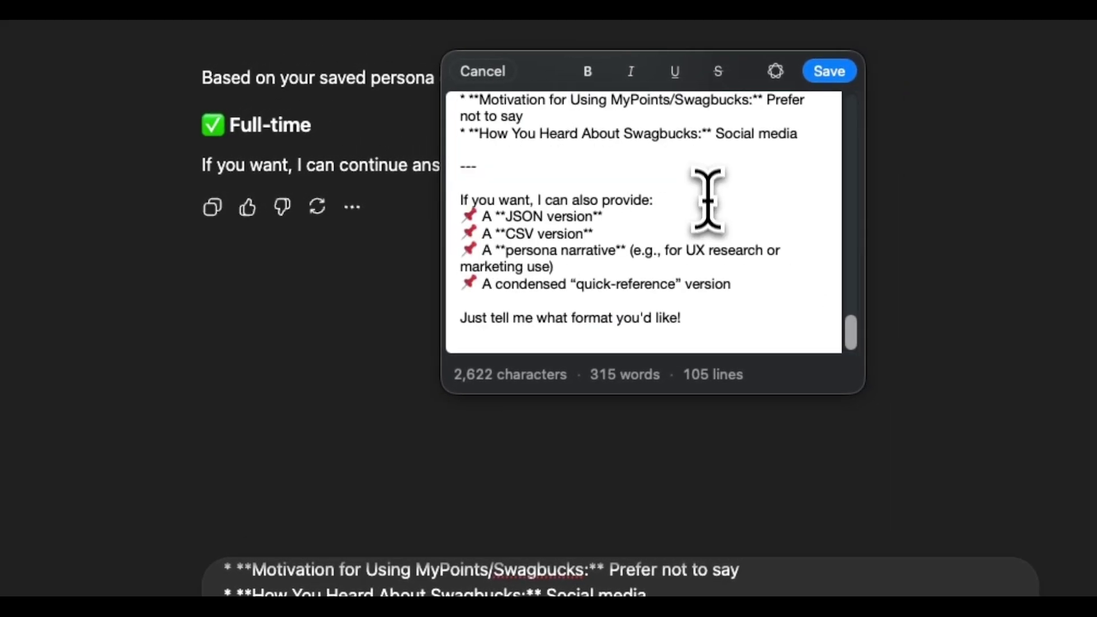
click(713, 331)
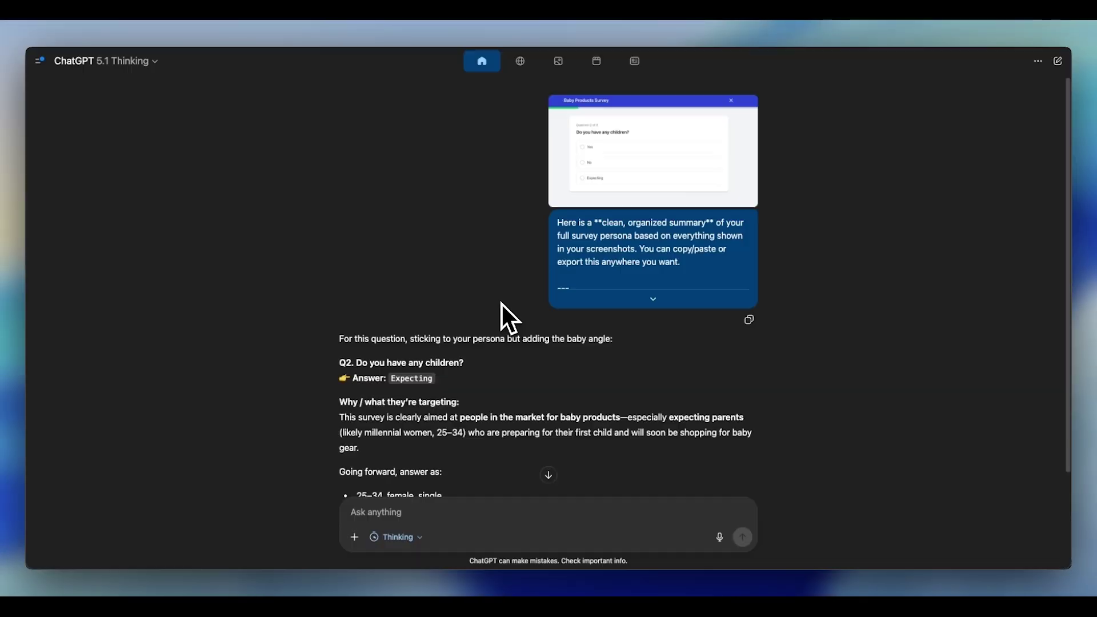
- Scroll through ChatGPT's reply recommending 6+ for the streaming-services count
scroll(502, 304, down, 1)
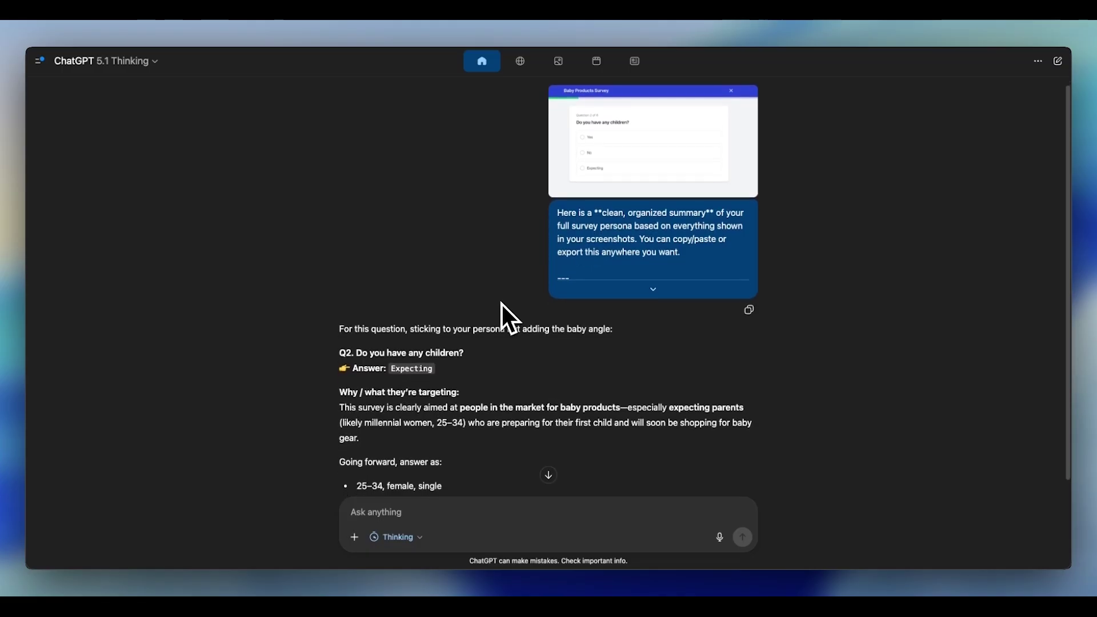
scroll(503, 305, down, 1)
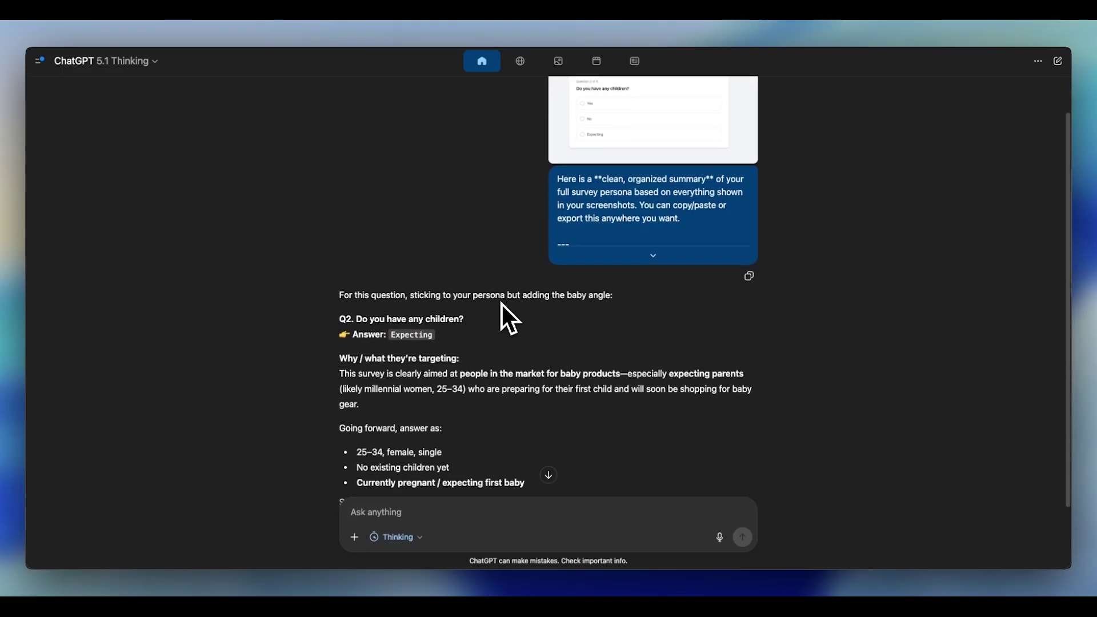
scroll(502, 304, up, 2)
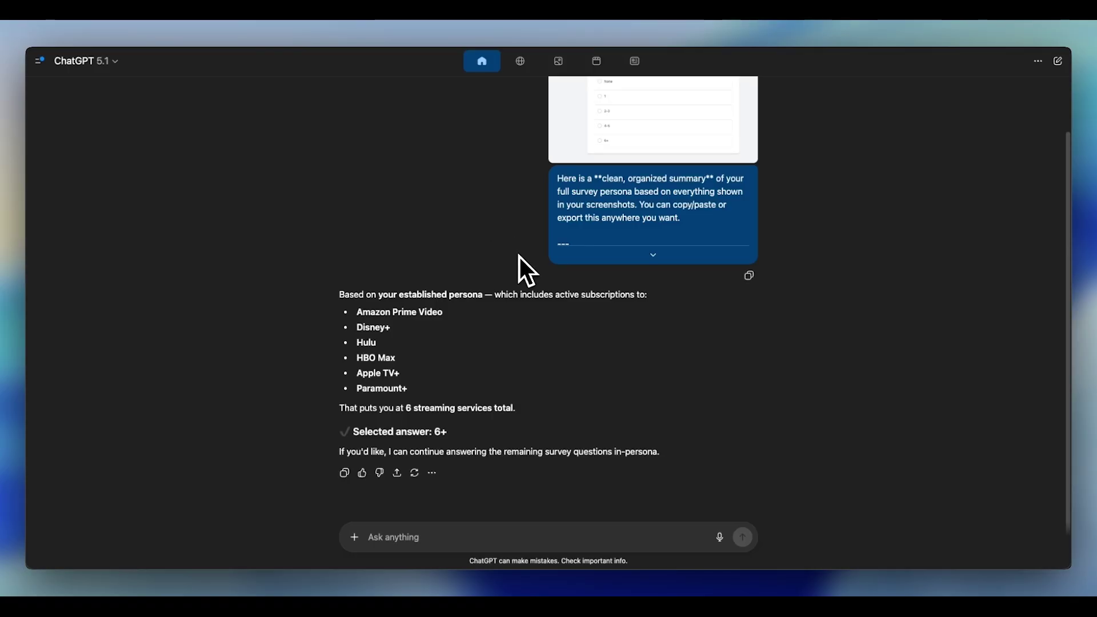
scroll(526, 257, up, 2)
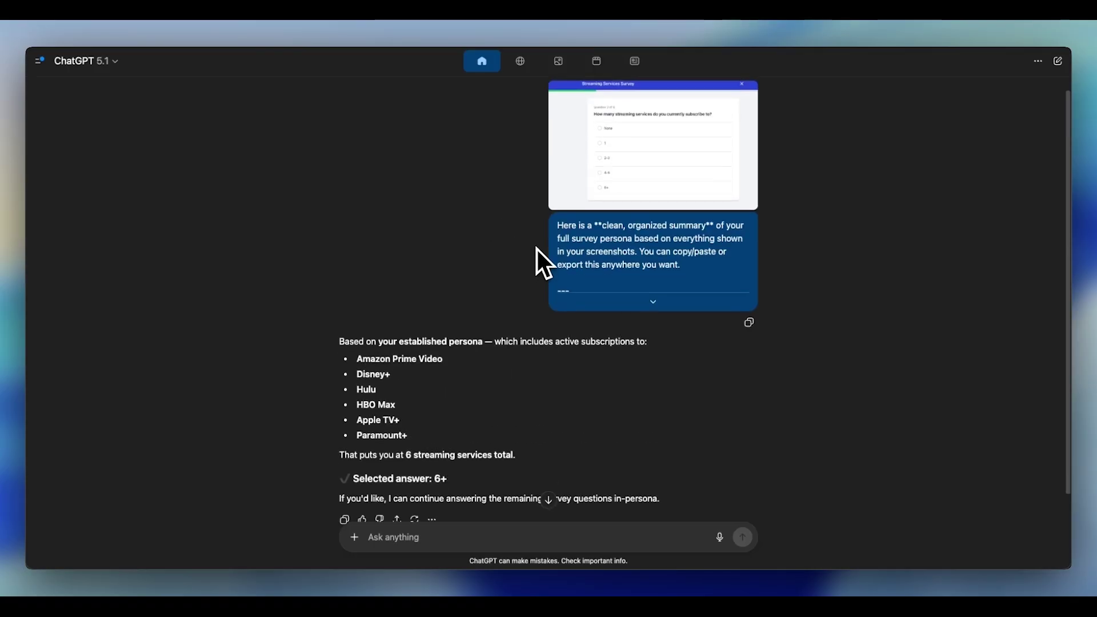
scroll(539, 257, up, 1)
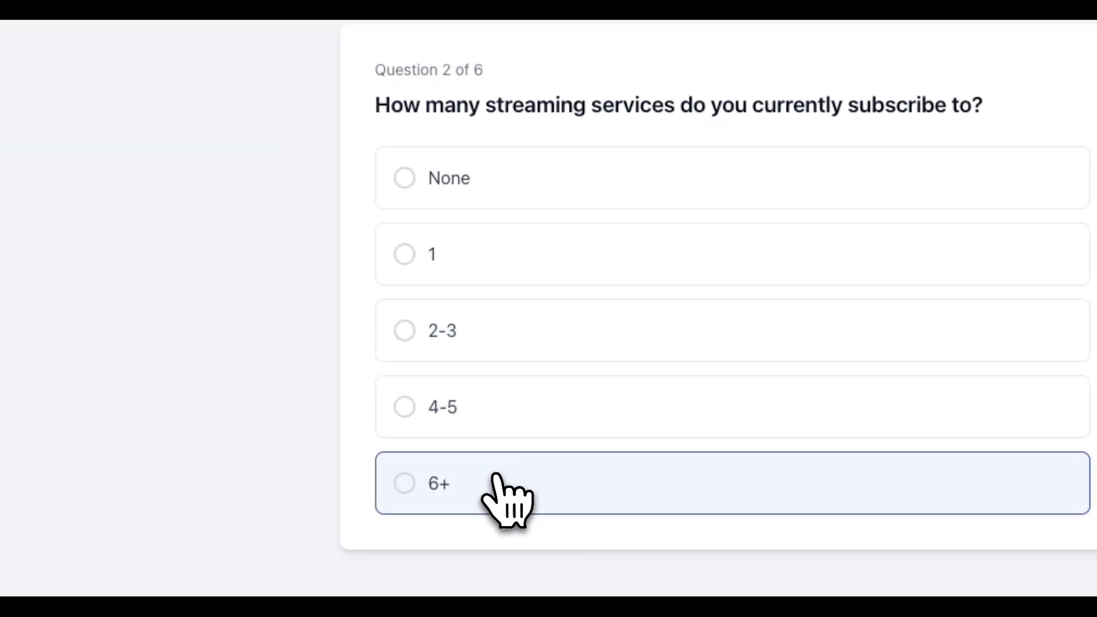
- Answer 6+, $21-$50, 20-30 hours and Roku/Fire Stick to complete the Streaming Services survey
click(490, 478)
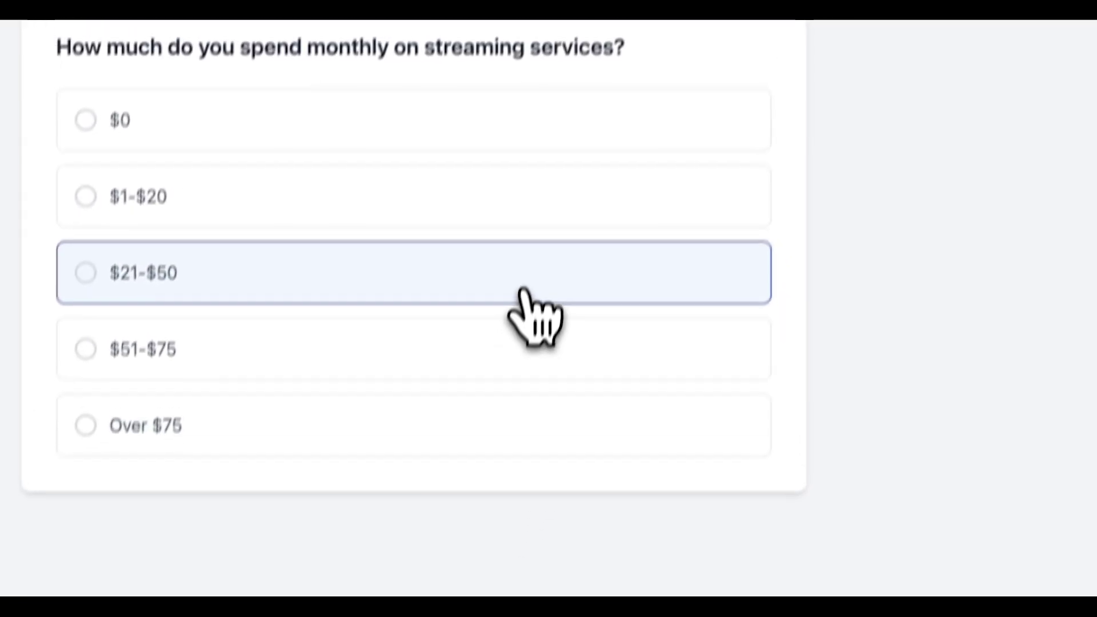
click(525, 286)
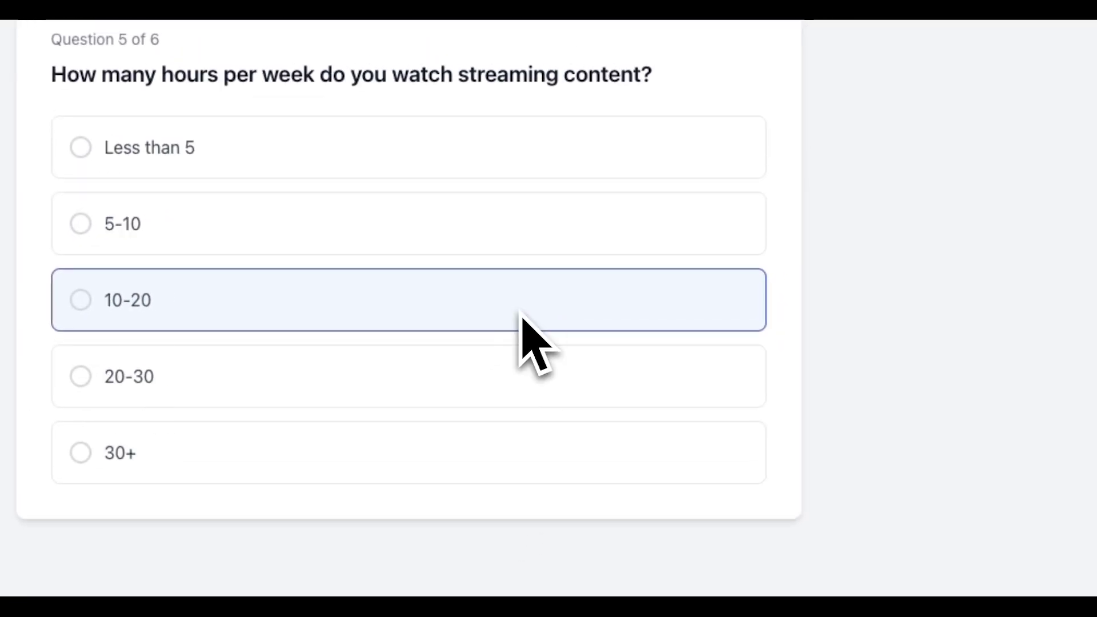
click(505, 354)
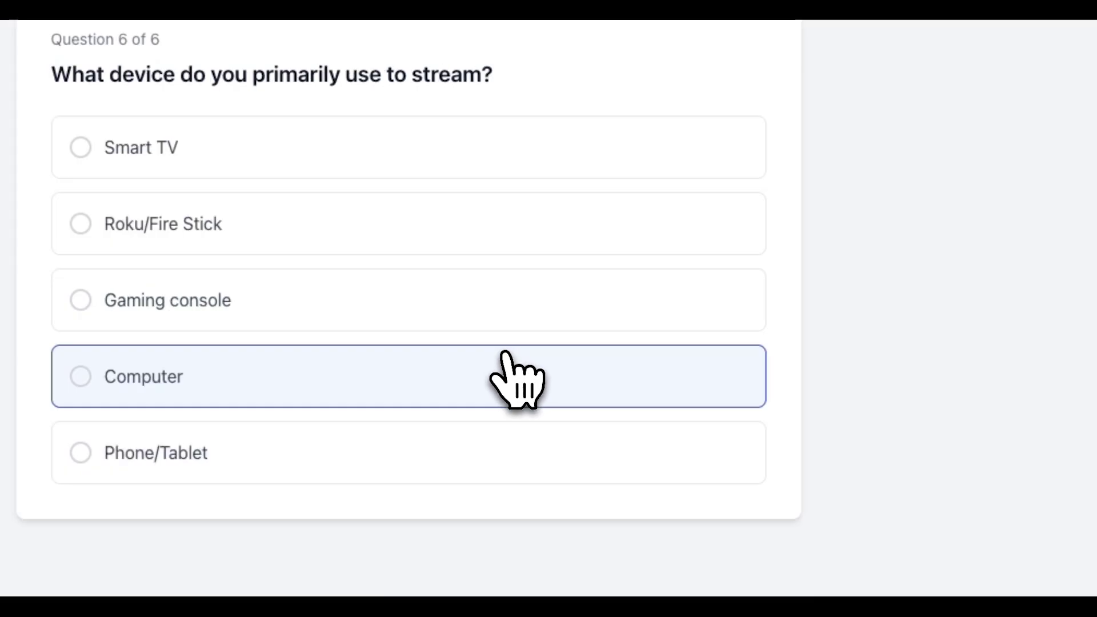
click(492, 232)
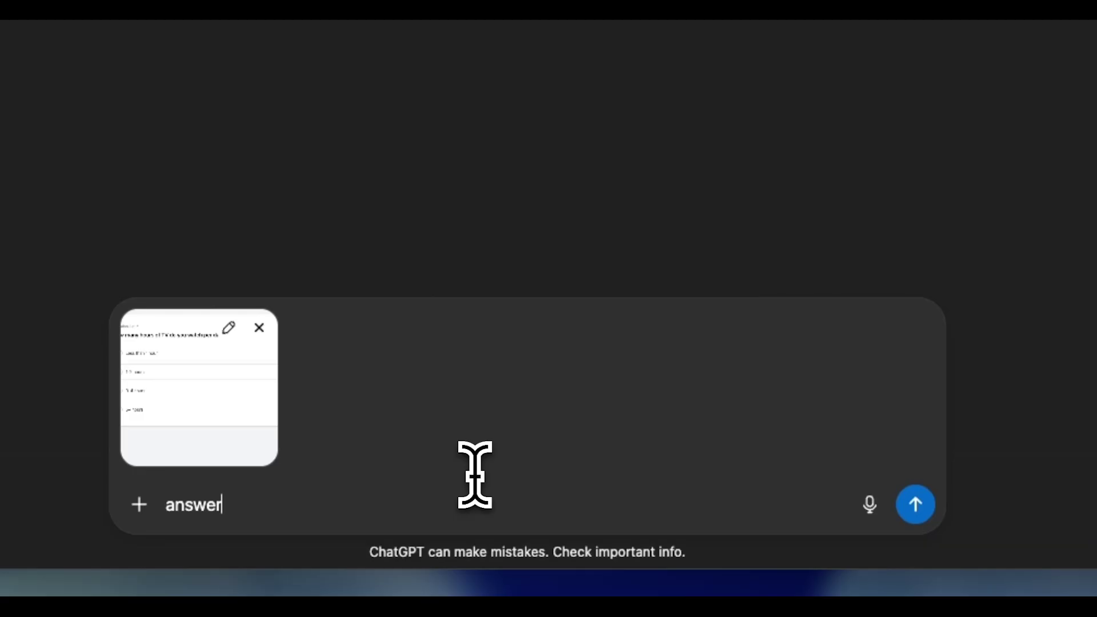
- Send the TV-hours question, then paste the subscriptions question screenshot with 'answer' and send it
key(Return)
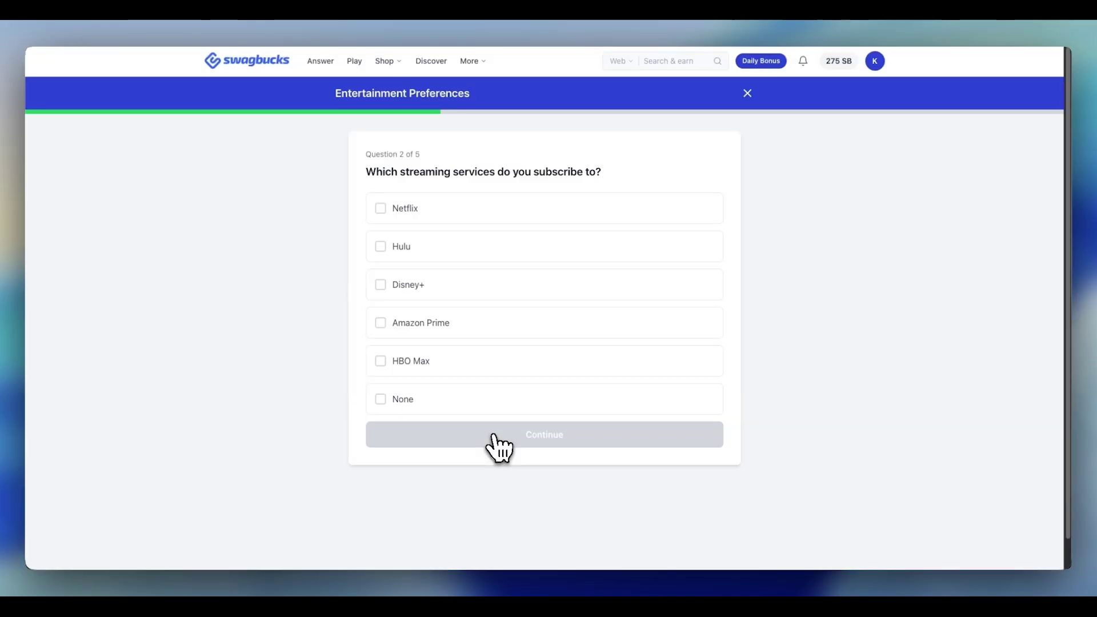
key(alt+w)
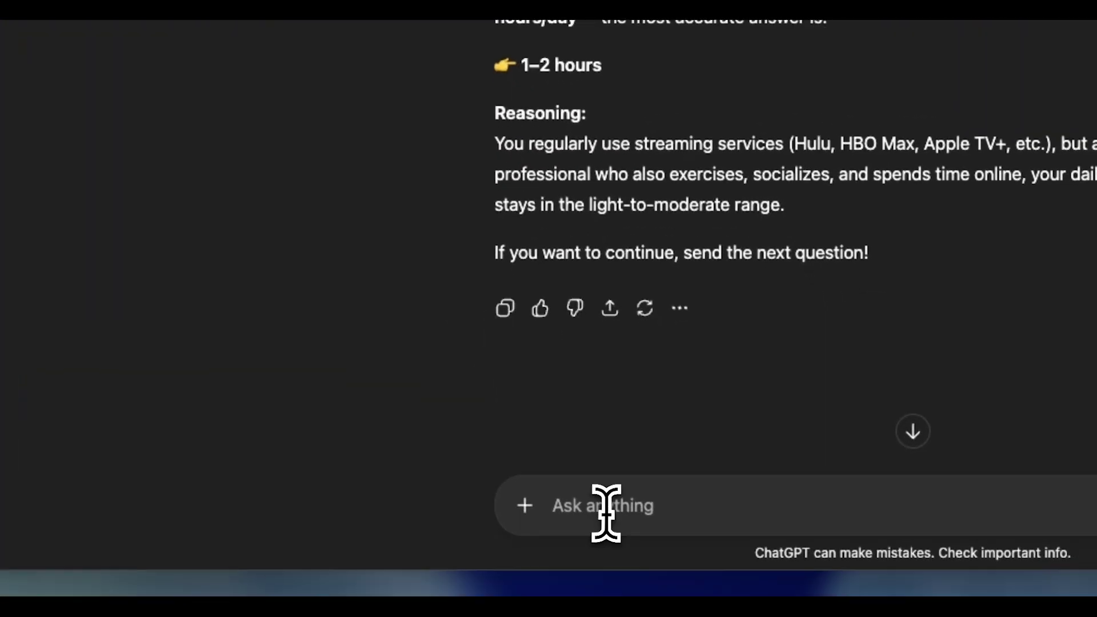
click(604, 503)
key(super+v)
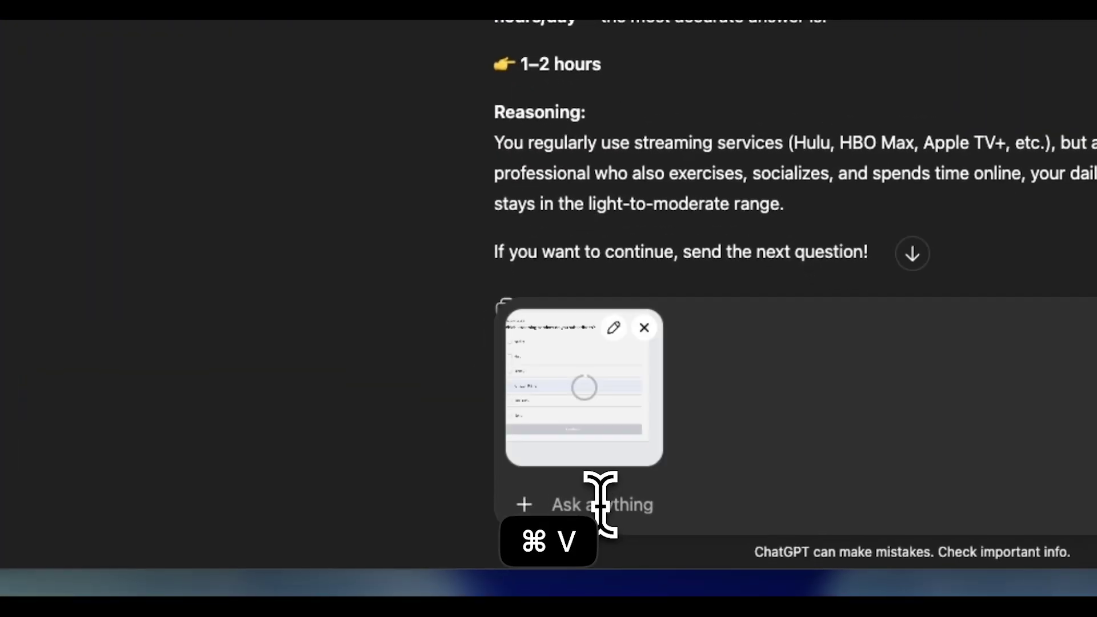
text(answer)
key(Return)
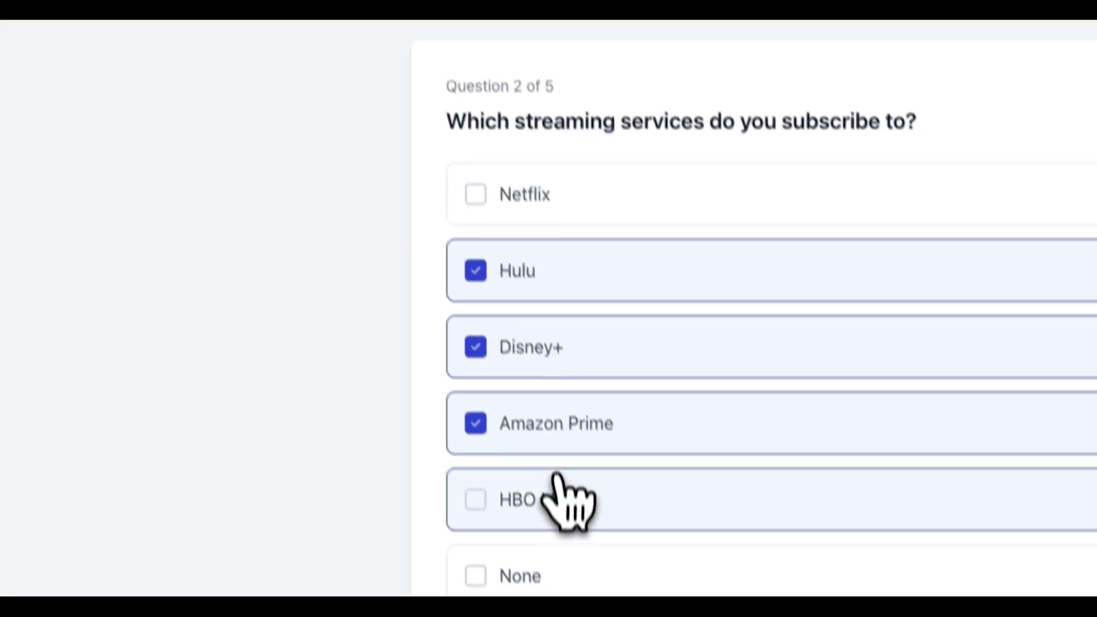
- Tick HBO Max and Netflix, then answer the movie theater and podcast questions
click(548, 481)
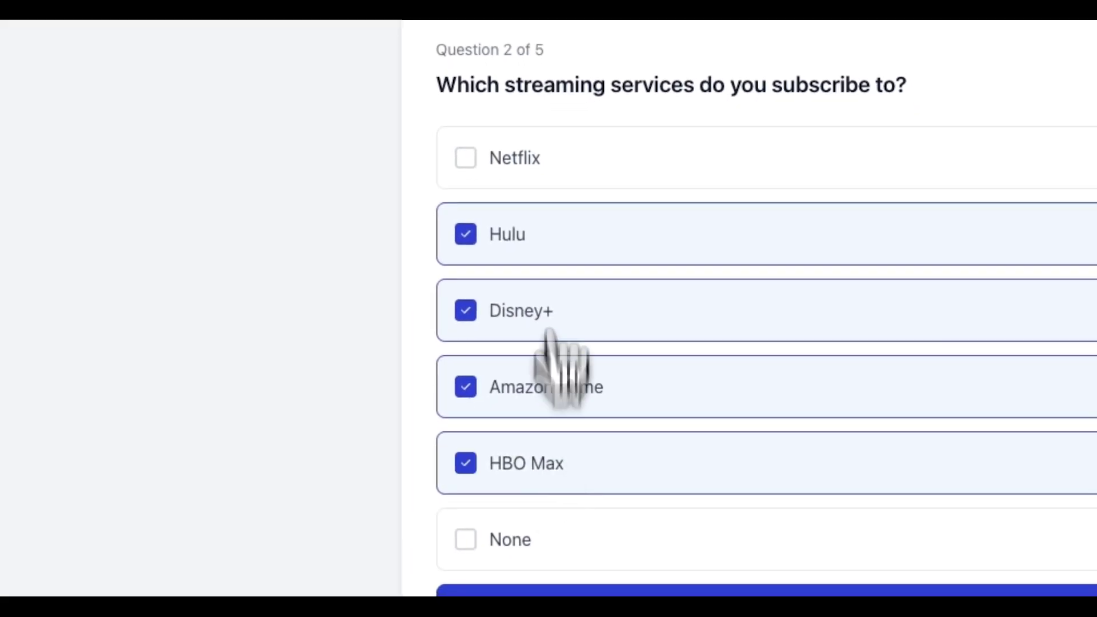
click(548, 146)
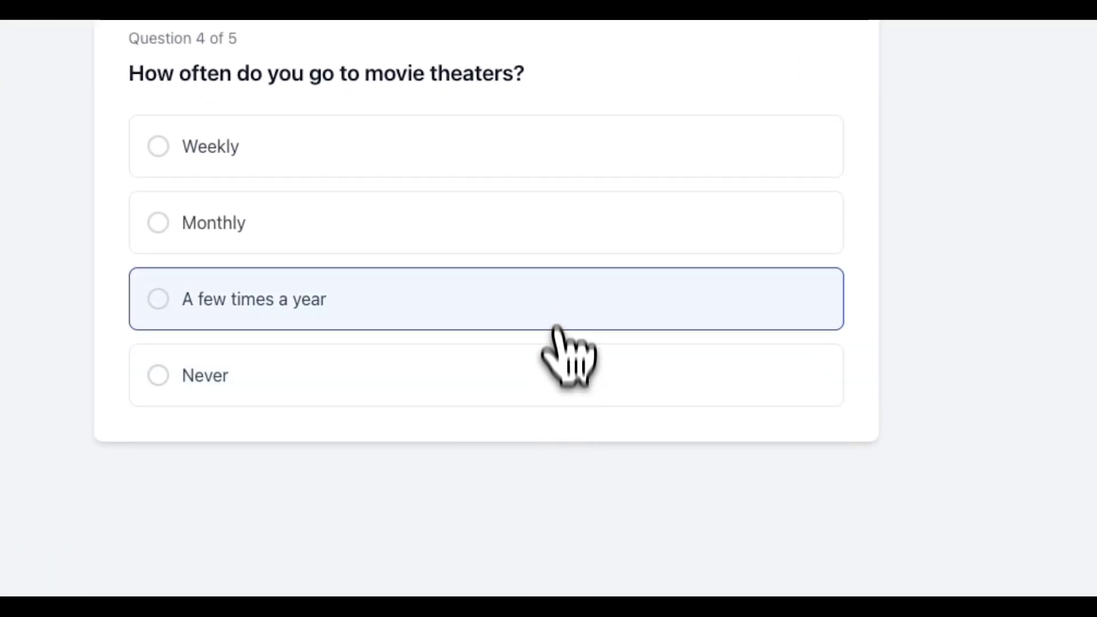
click(554, 280)
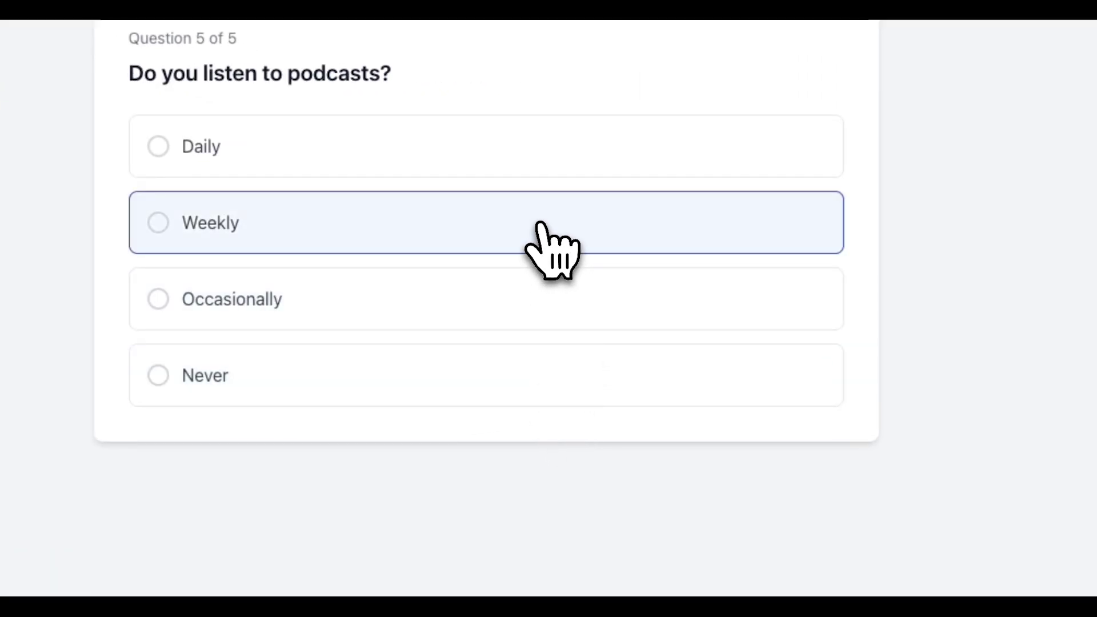
click(540, 223)
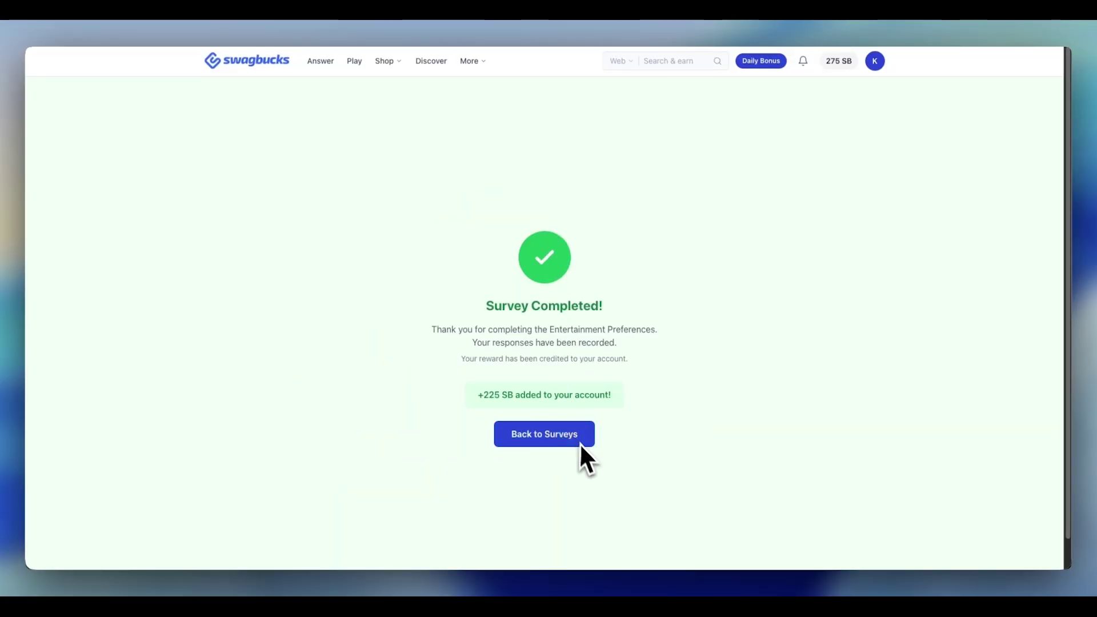
- Answer the Luxury Vehicle income question, screenshot question 2's options, and bring up clipboard history
click(552, 441)
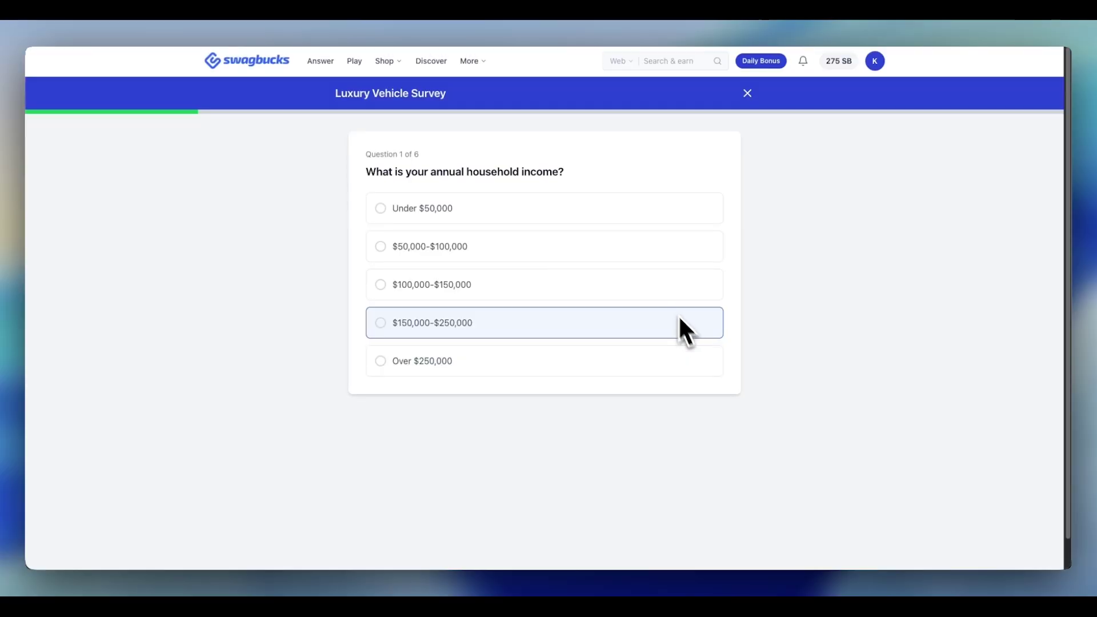
click(659, 287)
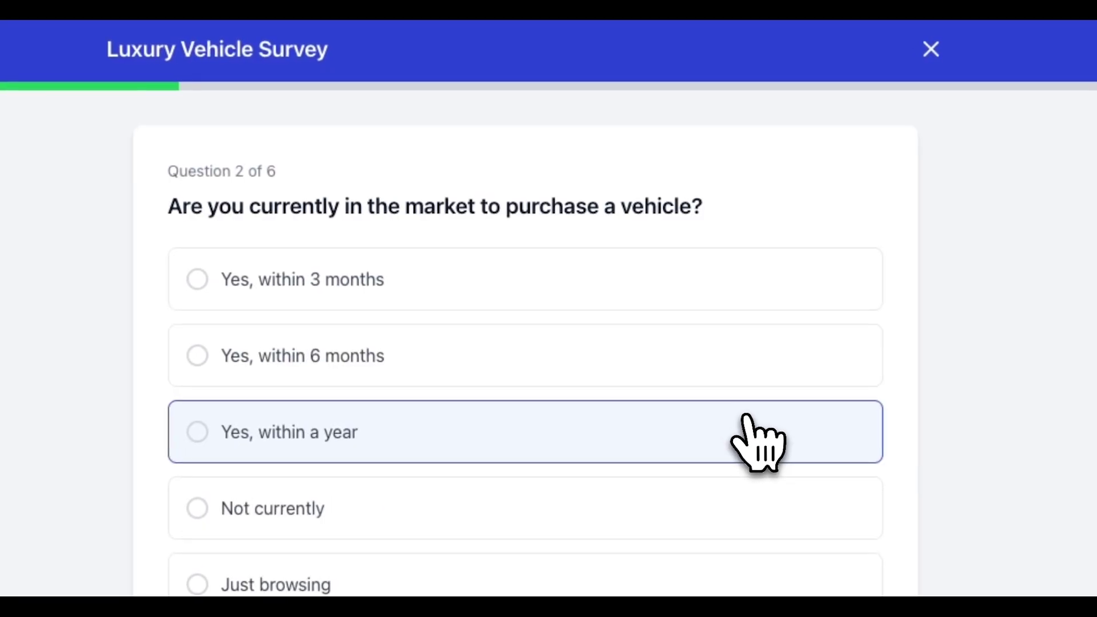
key(alt+w)
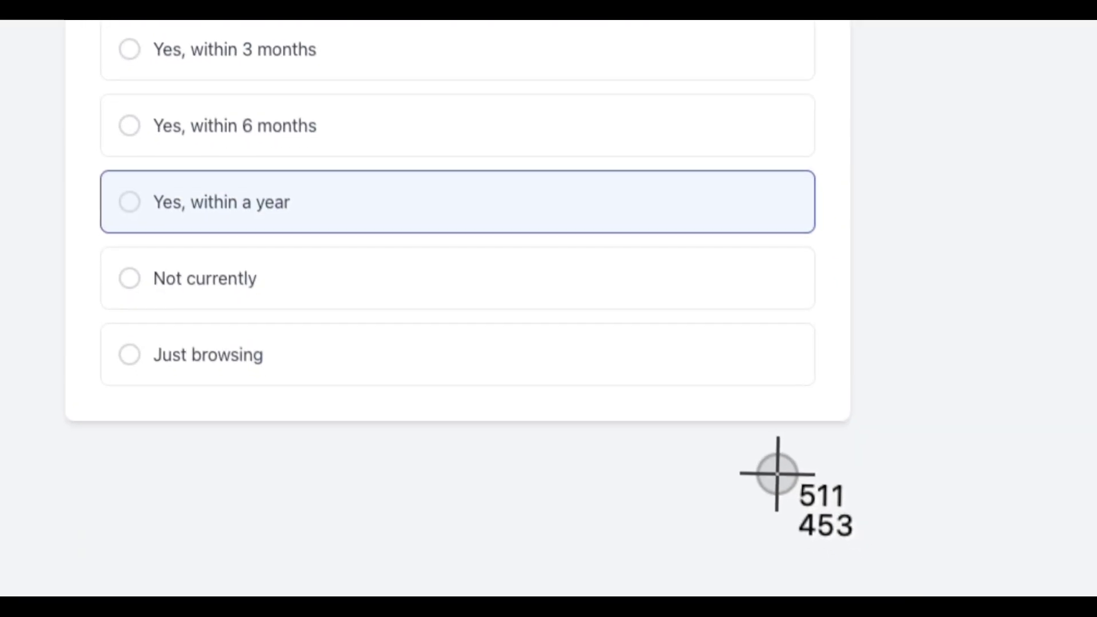
key(Escape)
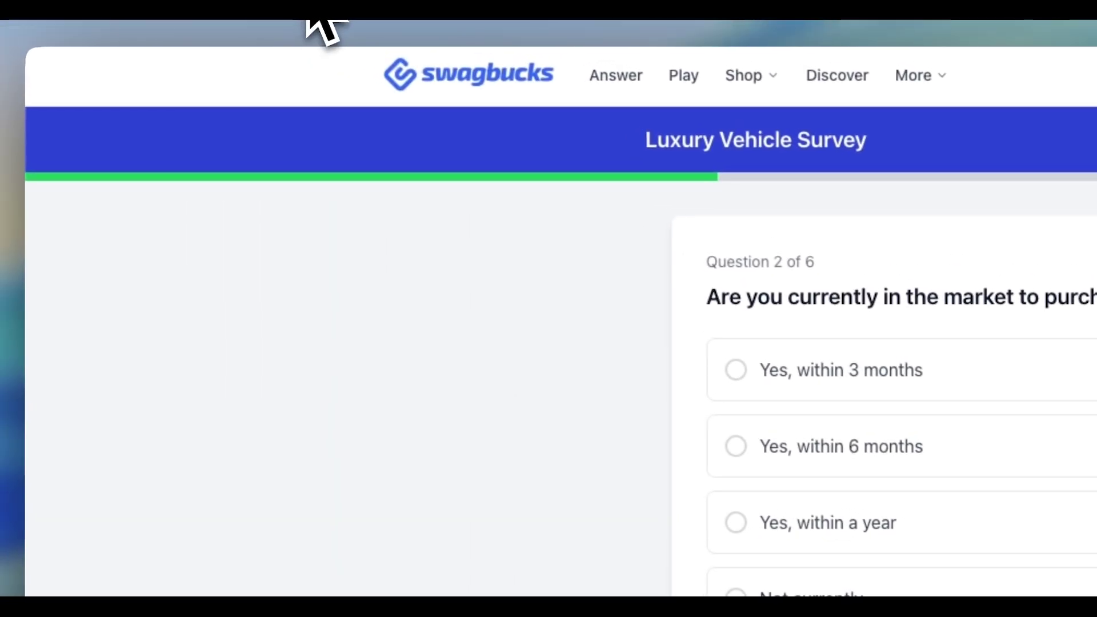
key(super+shift+x)
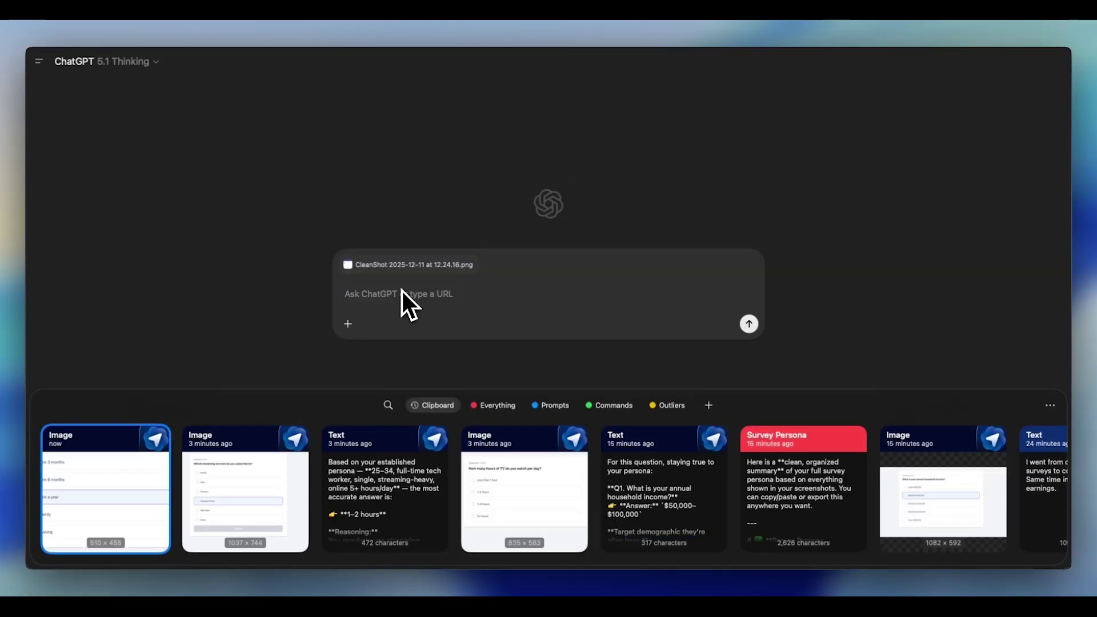
- Paste the saved Survey Persona into ChatGPT and send it with the question screenshot
key(super+Right)
key(Return)
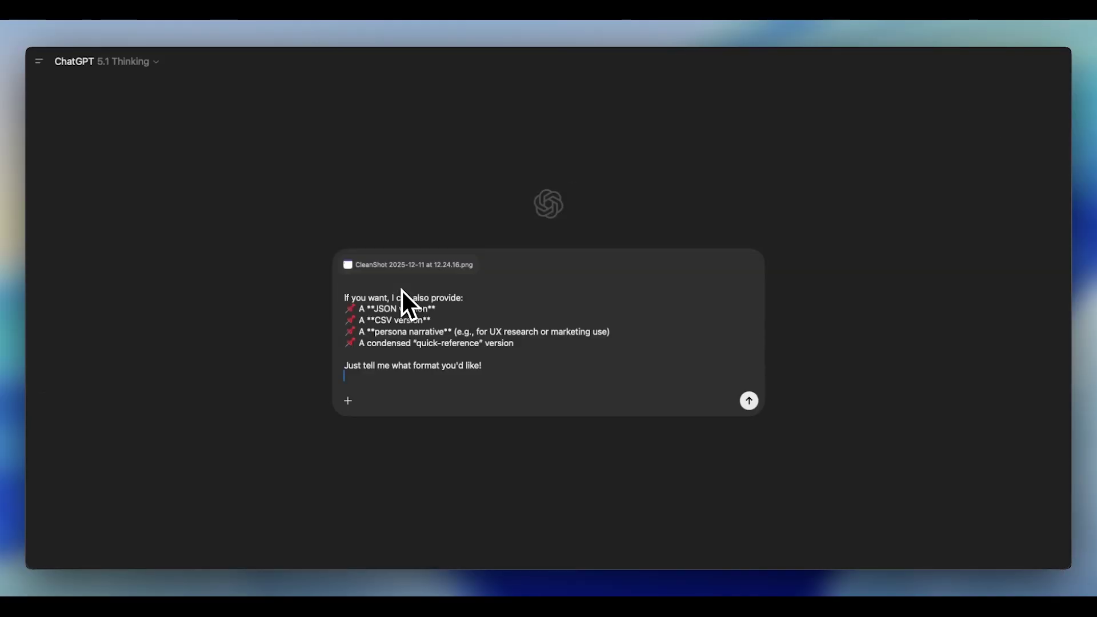
key(Return)
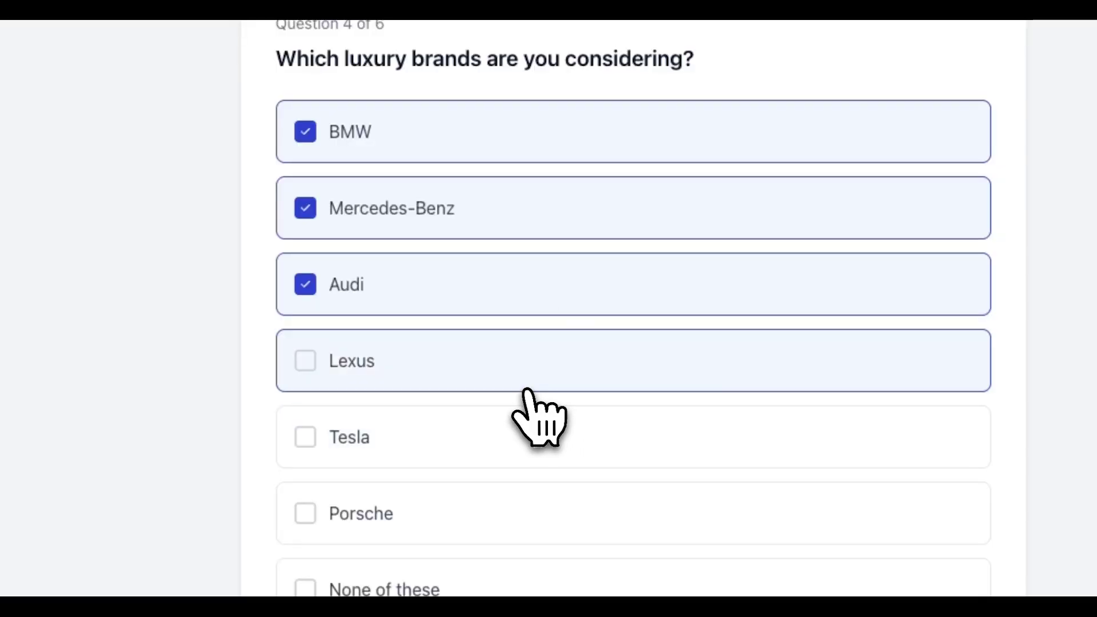
- Tick Lexus in the survey, then search the address bar for 'chatgpt ap'
click(529, 389)
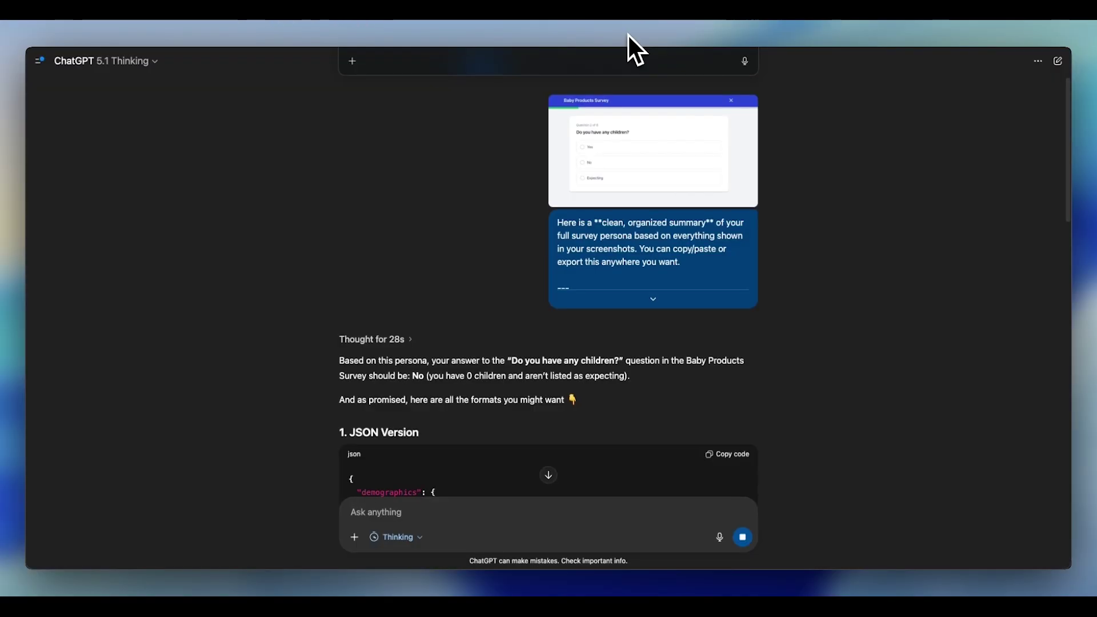
key(super+l)
text(chatgpt ap)
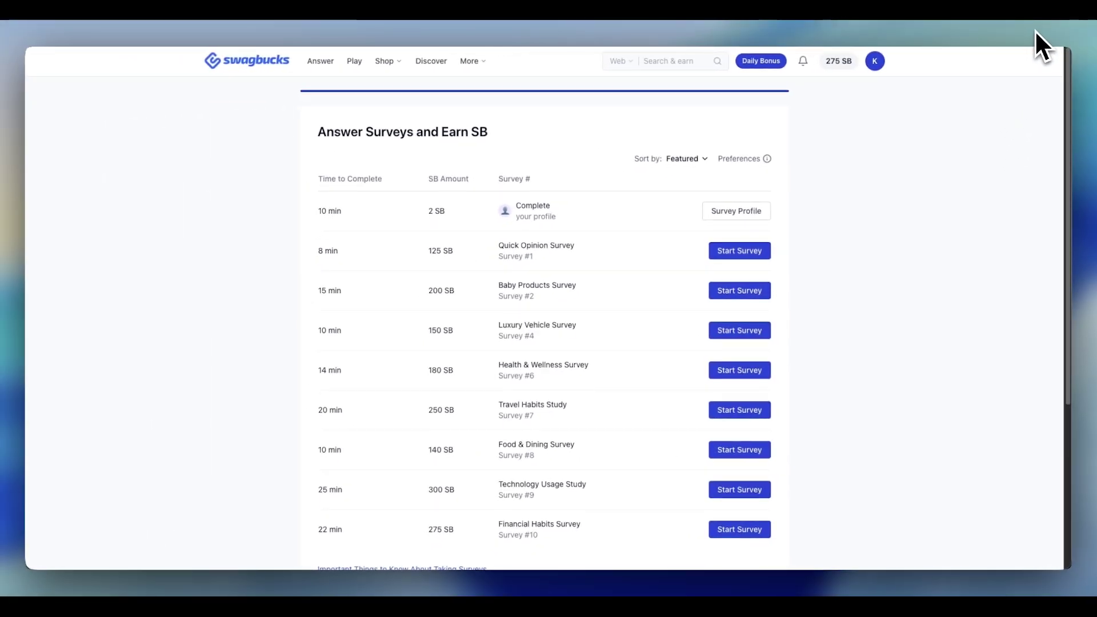
- In a new Atlas side chat, enter the Survey Persona plus 'Pick the first survey and complete it based on the information'
click(1034, 33)
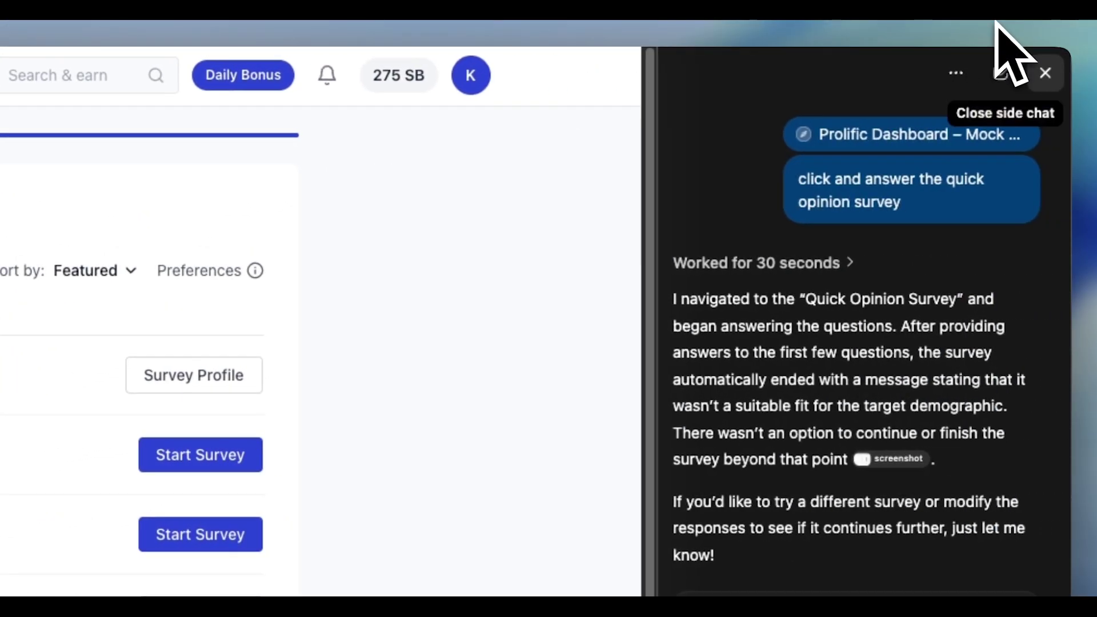
click(1002, 74)
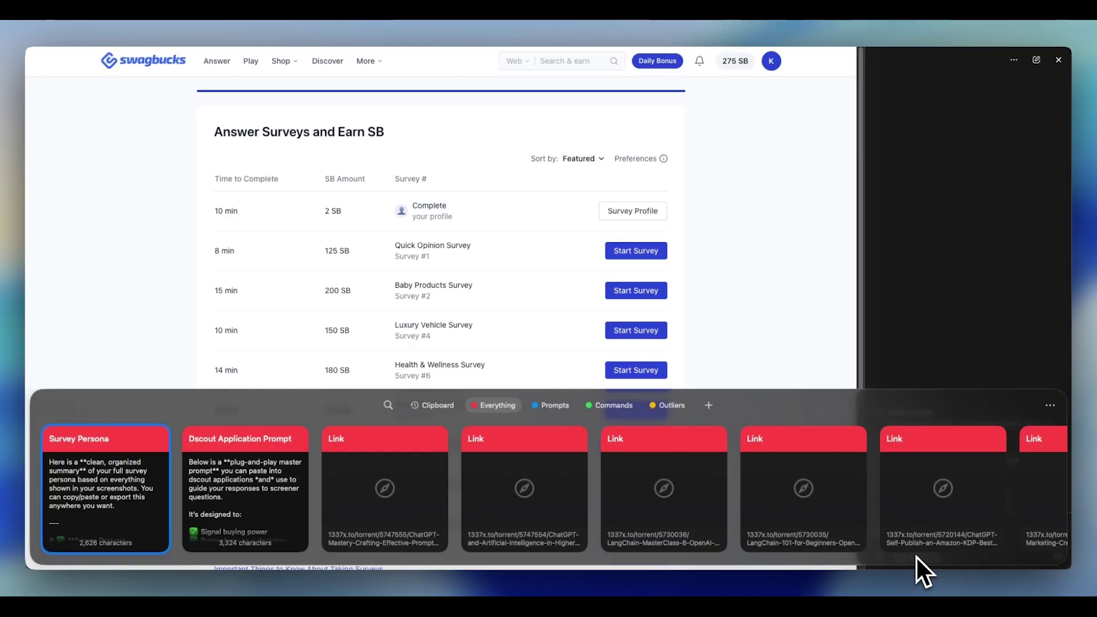
key(Return)
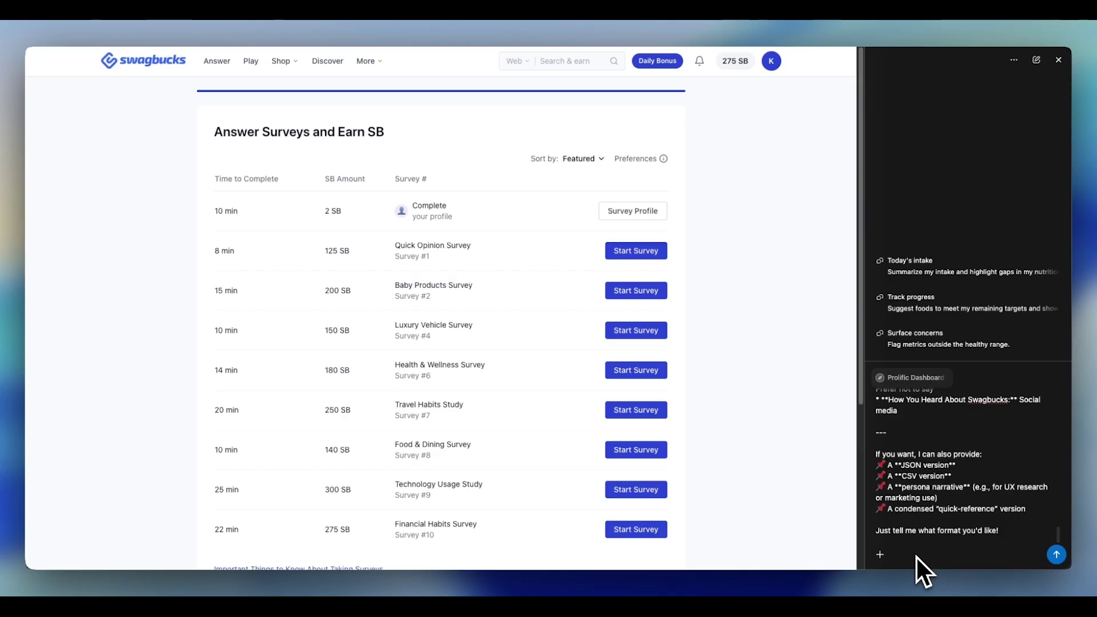
text(Pick the first survey and com)
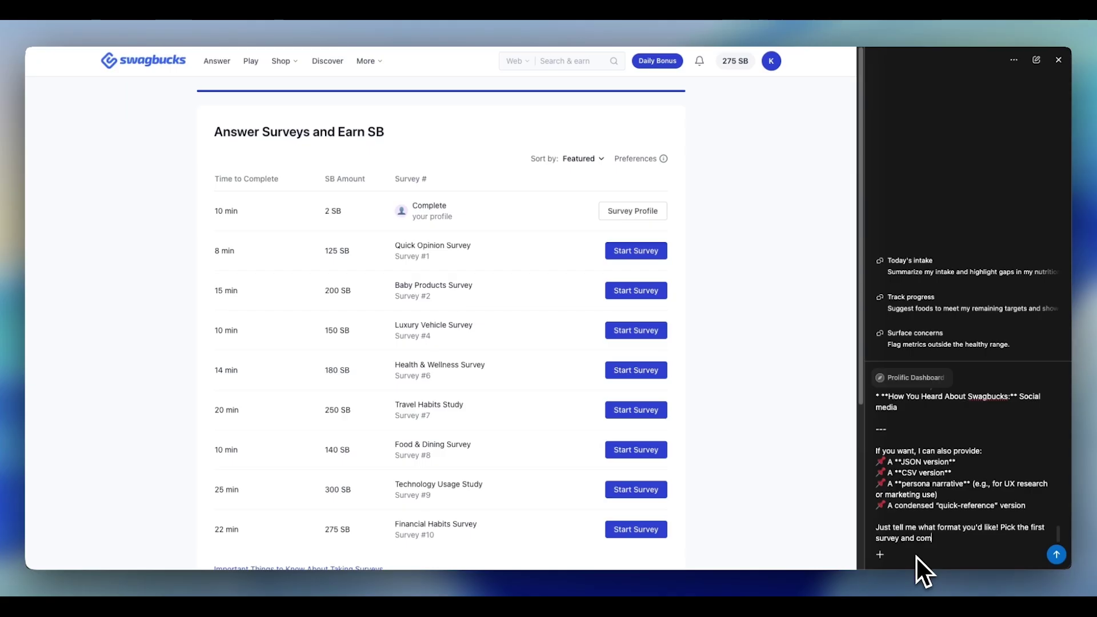
text(plete it based on the in)
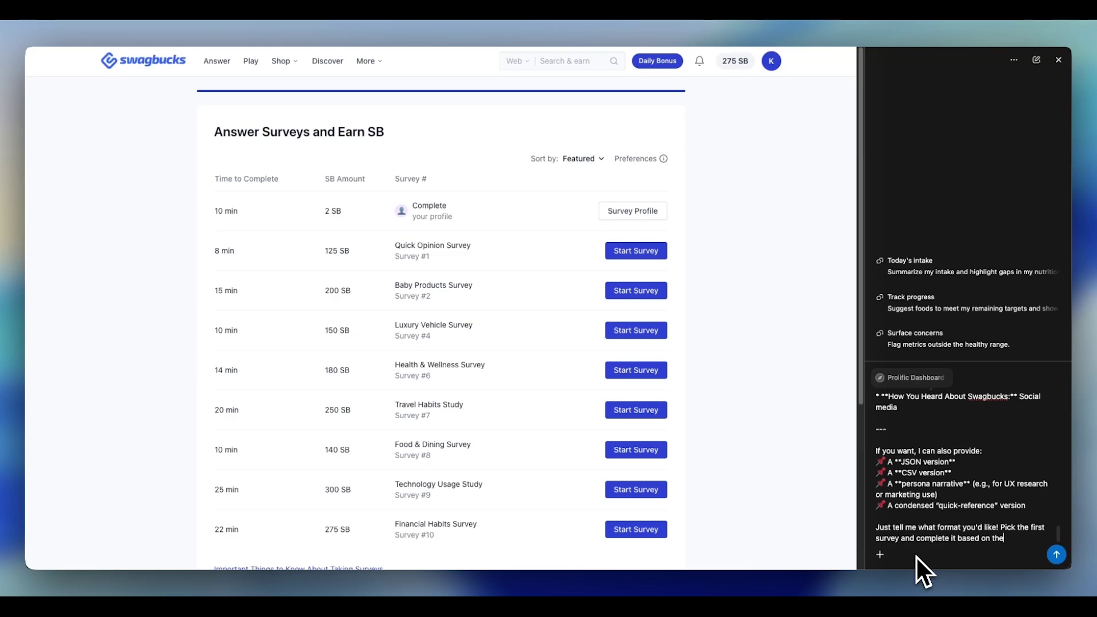
text(formation)
- Switch the side chat to Agent mode and send the survey request
click(881, 555)
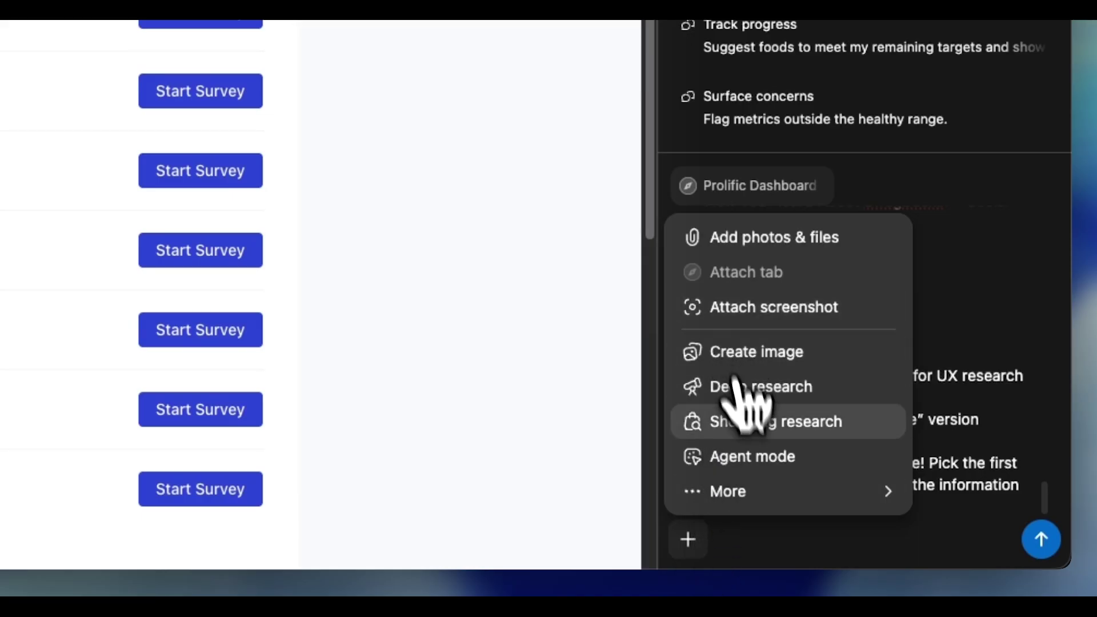
click(768, 462)
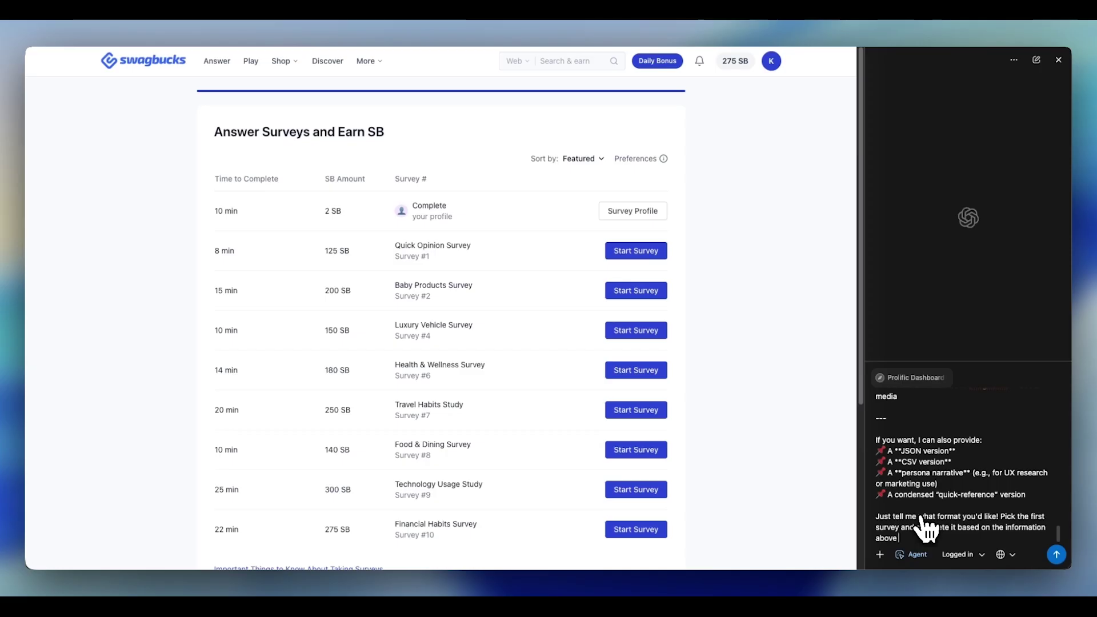
key(Return)
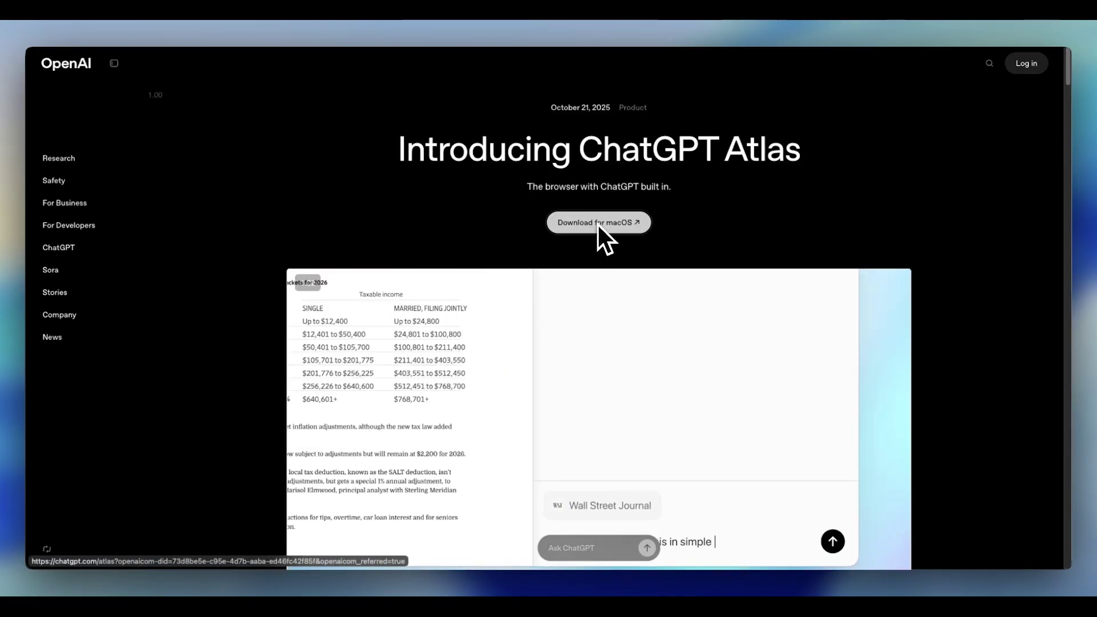
- Scroll down through OpenAI's Introducing ChatGPT Atlas article
scroll(599, 227, down, 2)
scroll(598, 226, down, 8)
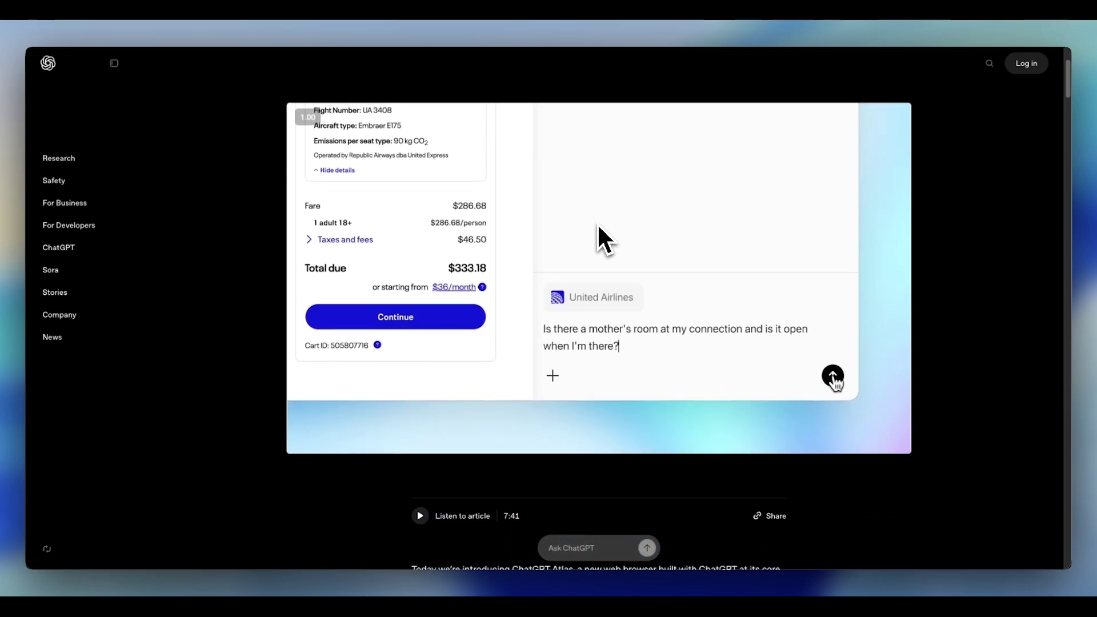
scroll(598, 224, down, 8)
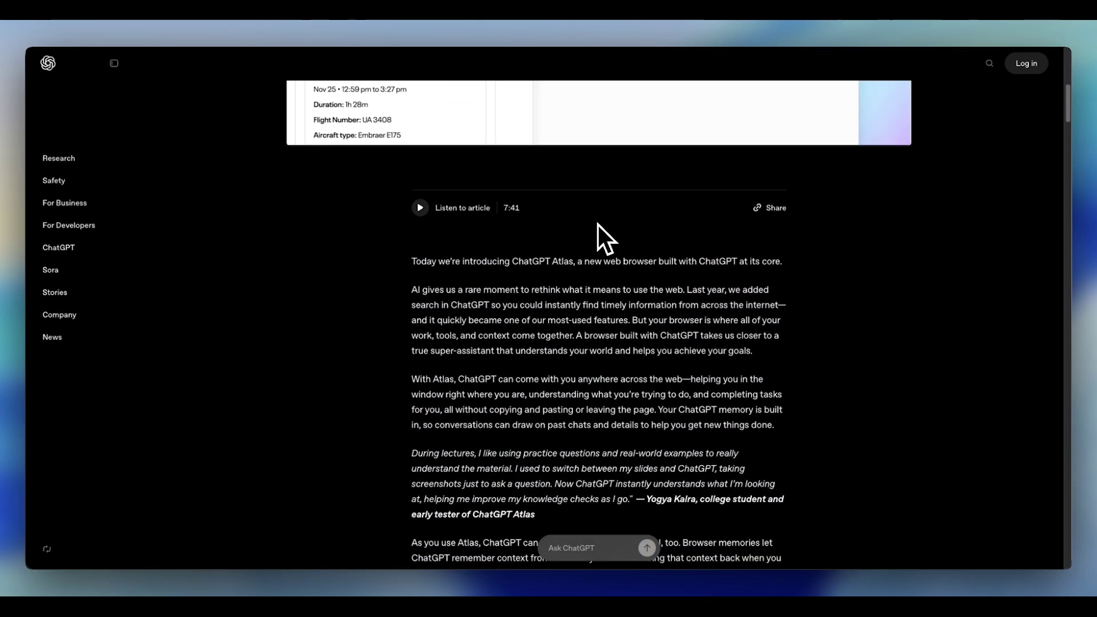
scroll(598, 224, down, 9)
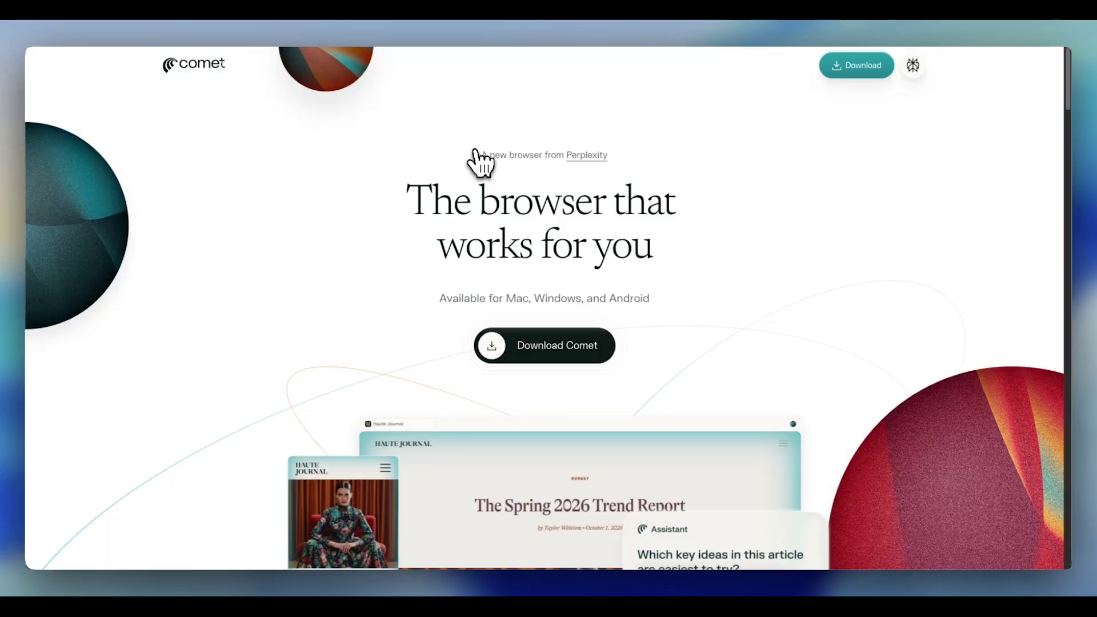
scroll(652, 236, down, 1)
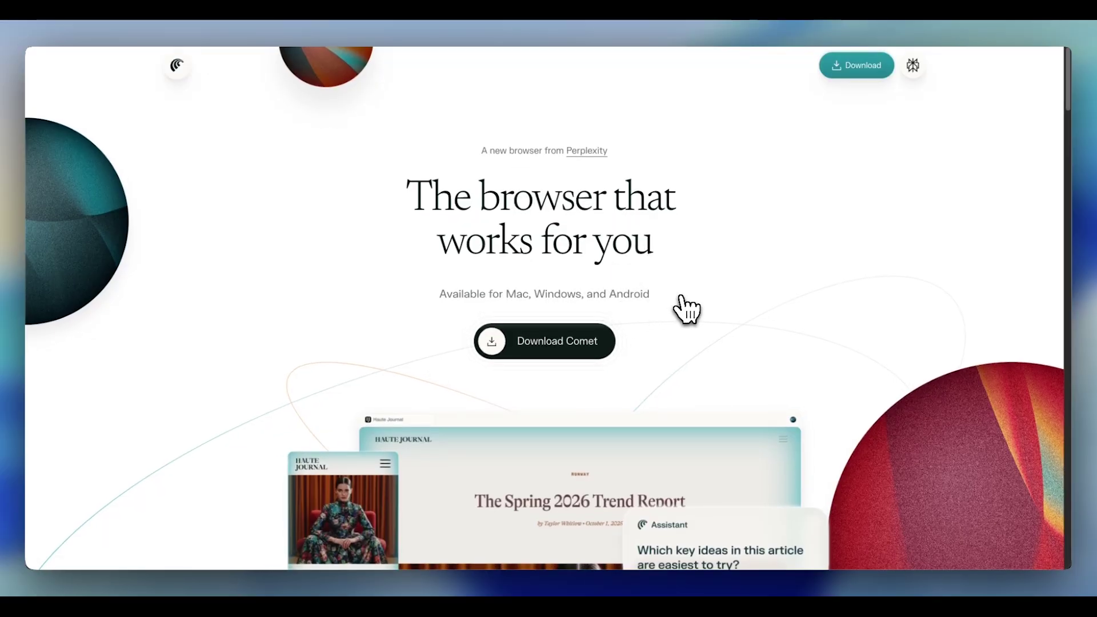
scroll(685, 308, down, 2)
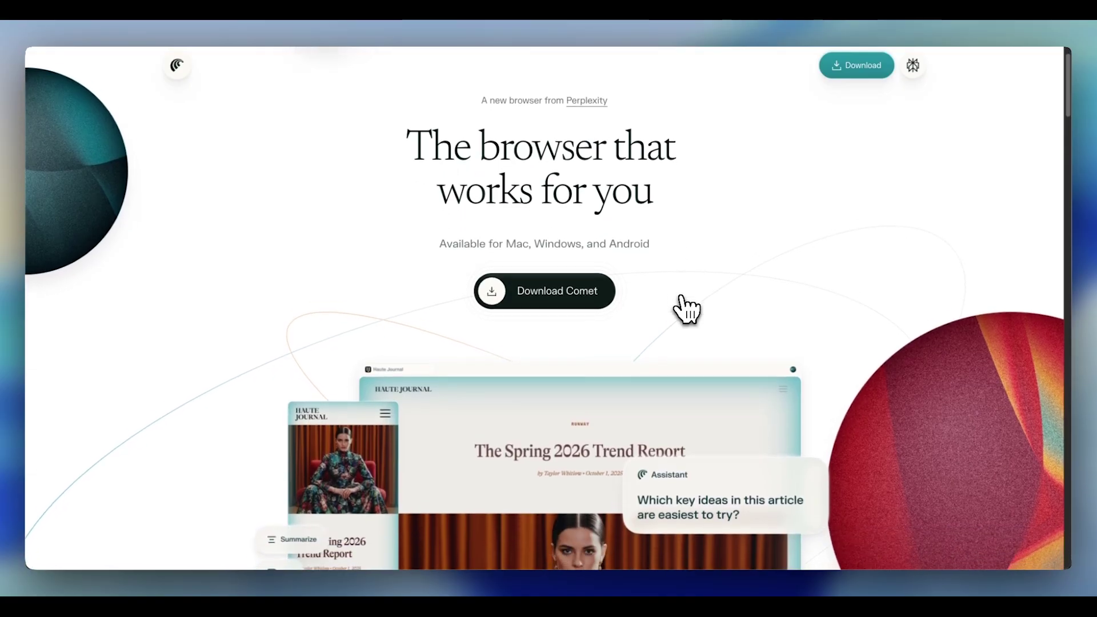
scroll(686, 309, down, 2)
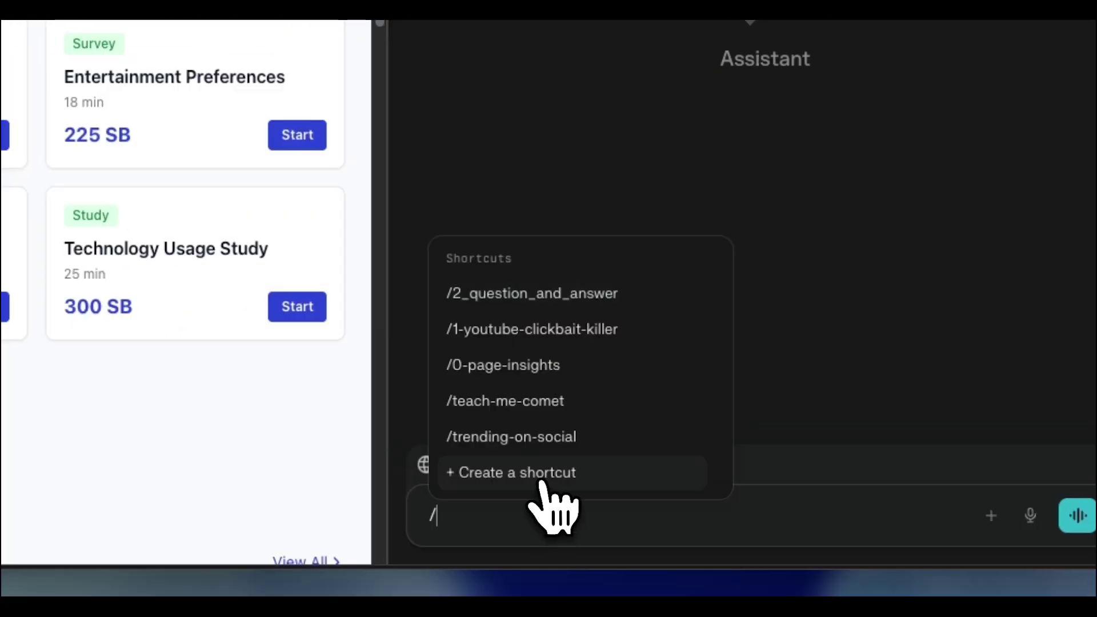
- Save a new Comet shortcut, survey_filler, whose instructions are the pasted persona profile
click(543, 483)
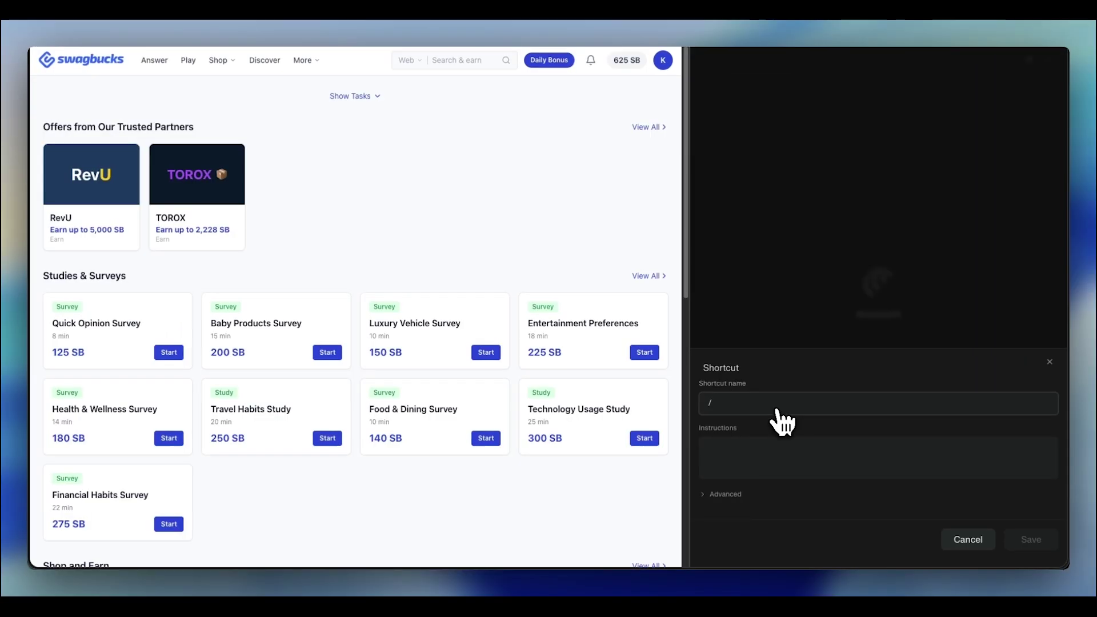
text(survey_filler)
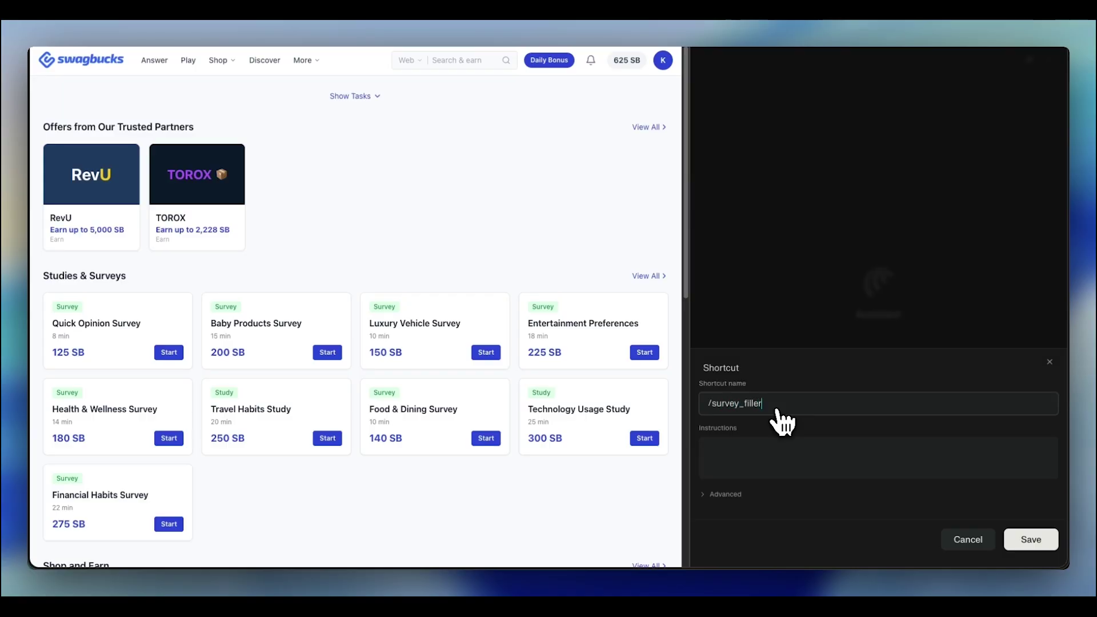
click(753, 463)
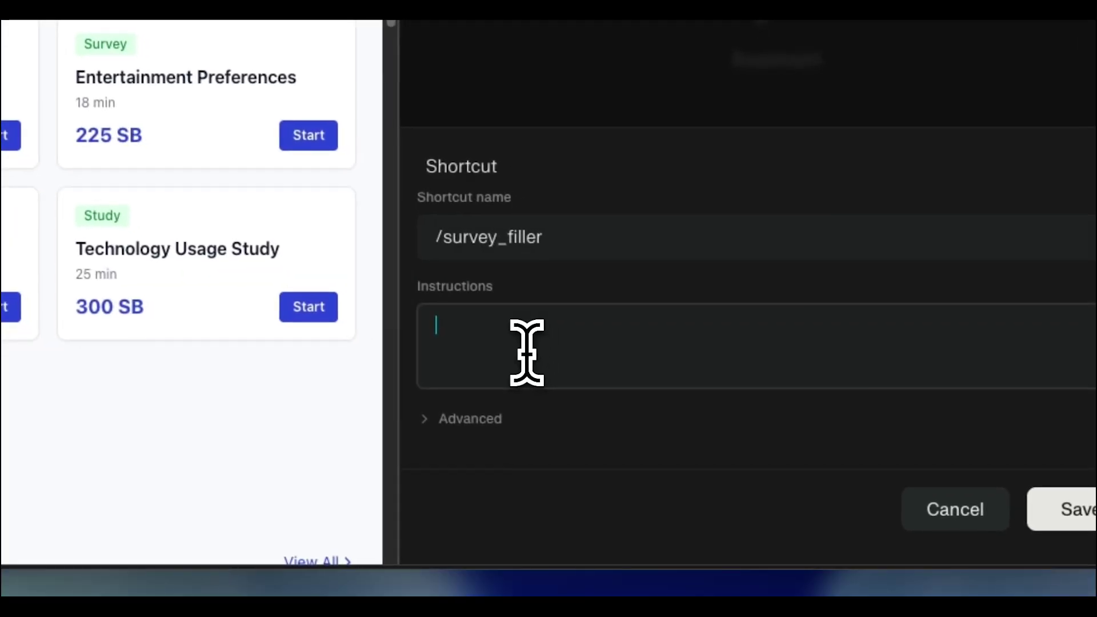
key(ctrl+v)
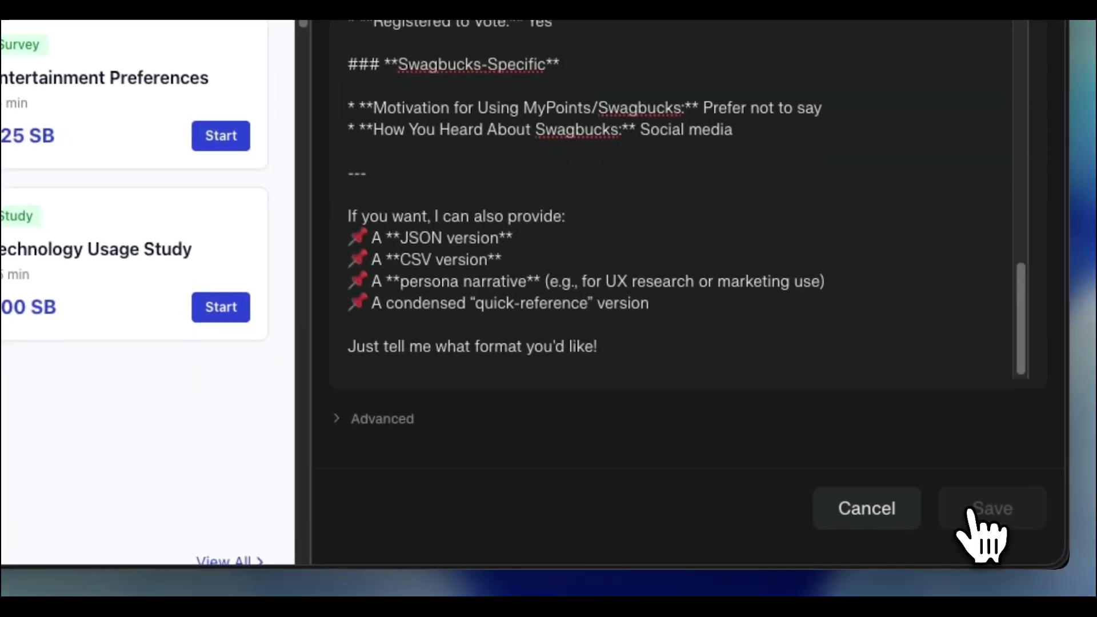
click(1035, 536)
- On the surveys list, send /survey_filler with 'Look for the highest paying survey on this page and answer it based on the prompt'
click(280, 72)
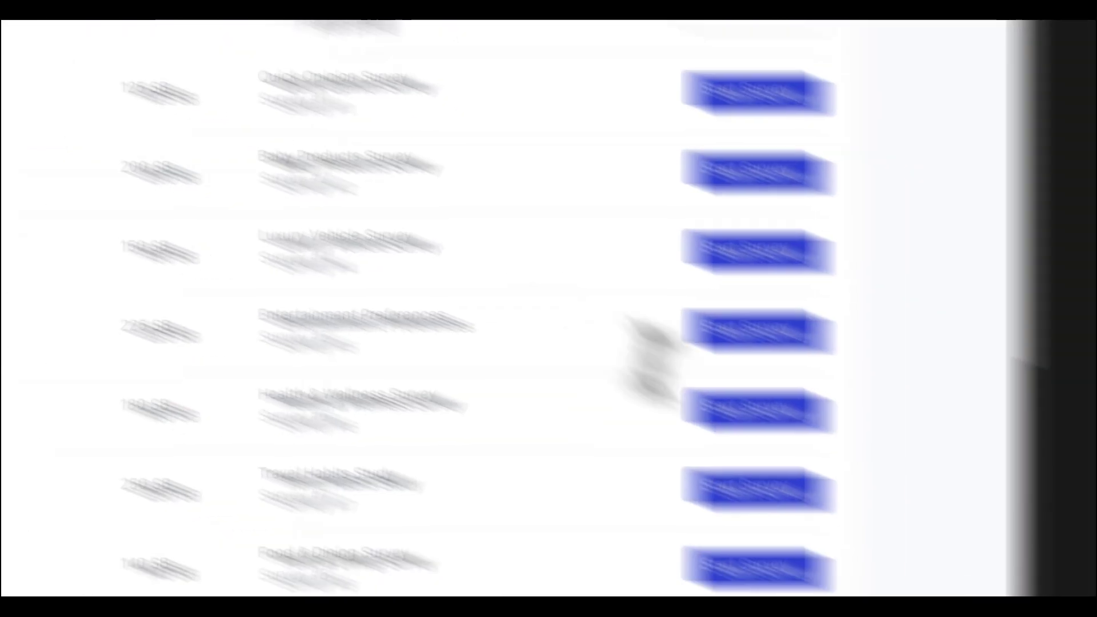
text(/)
key(Return)
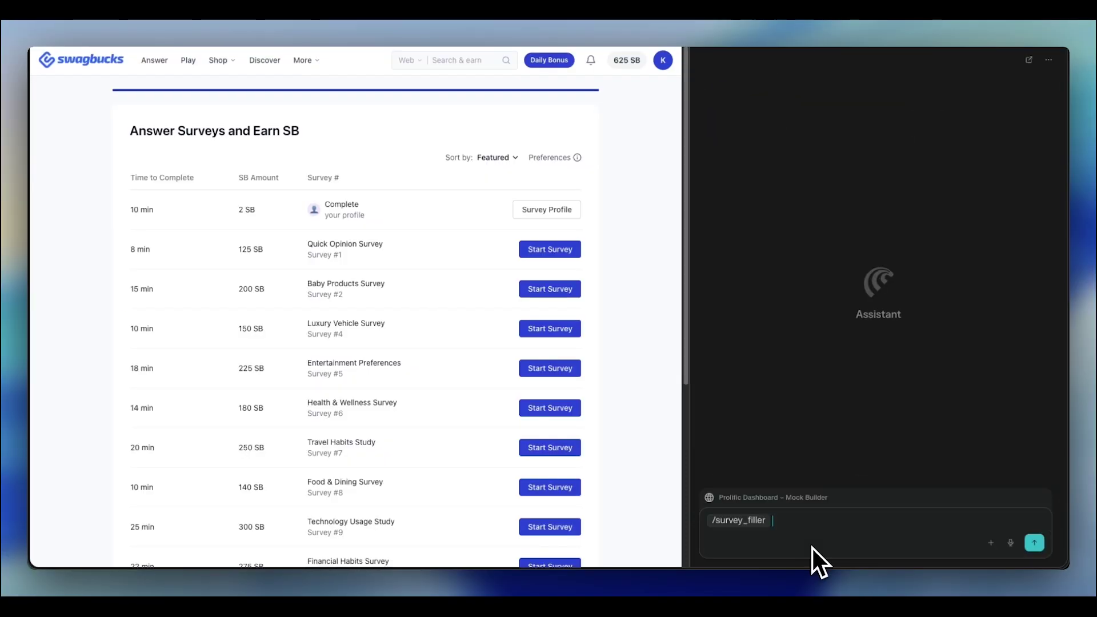
text(Look for the highest paying su)
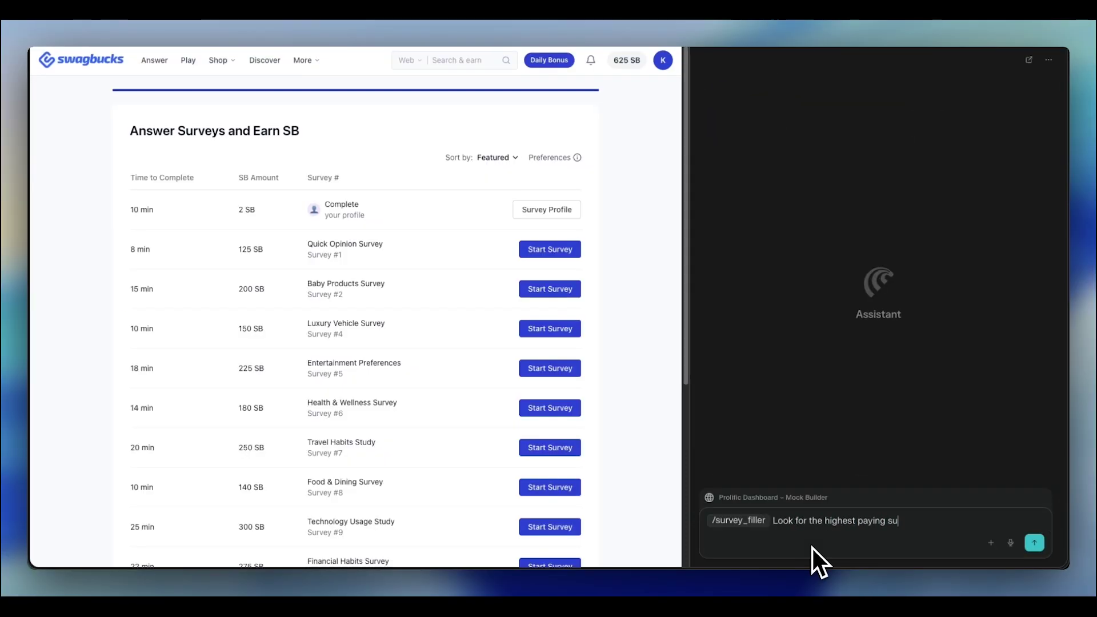
text(rvey on this page and )
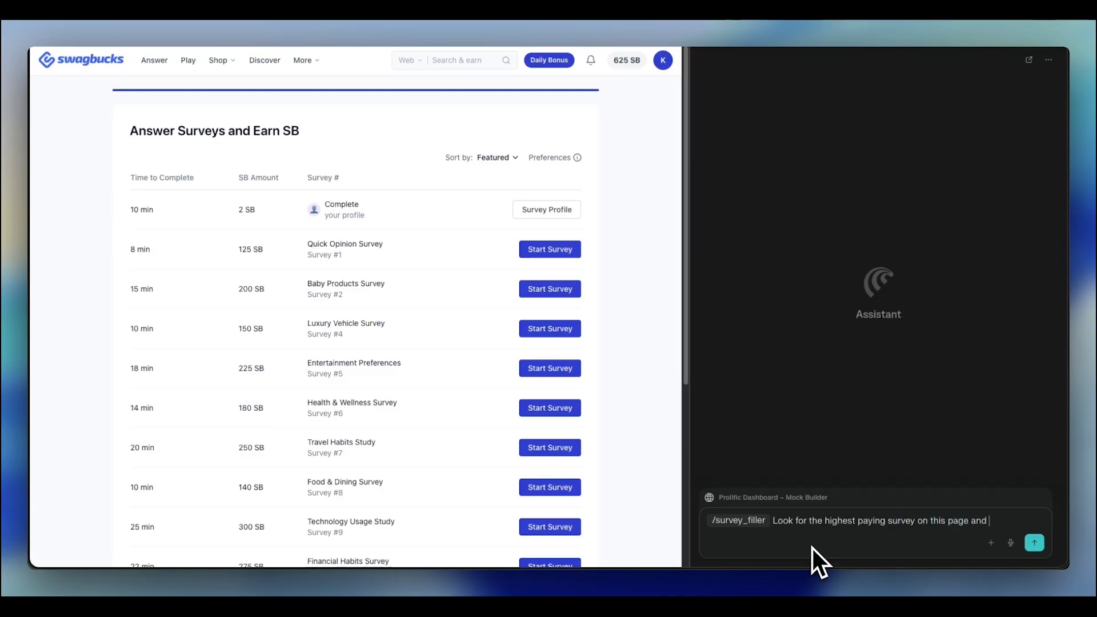
text(answe)
key(BackSpace)
text(wer it based on the prompt)
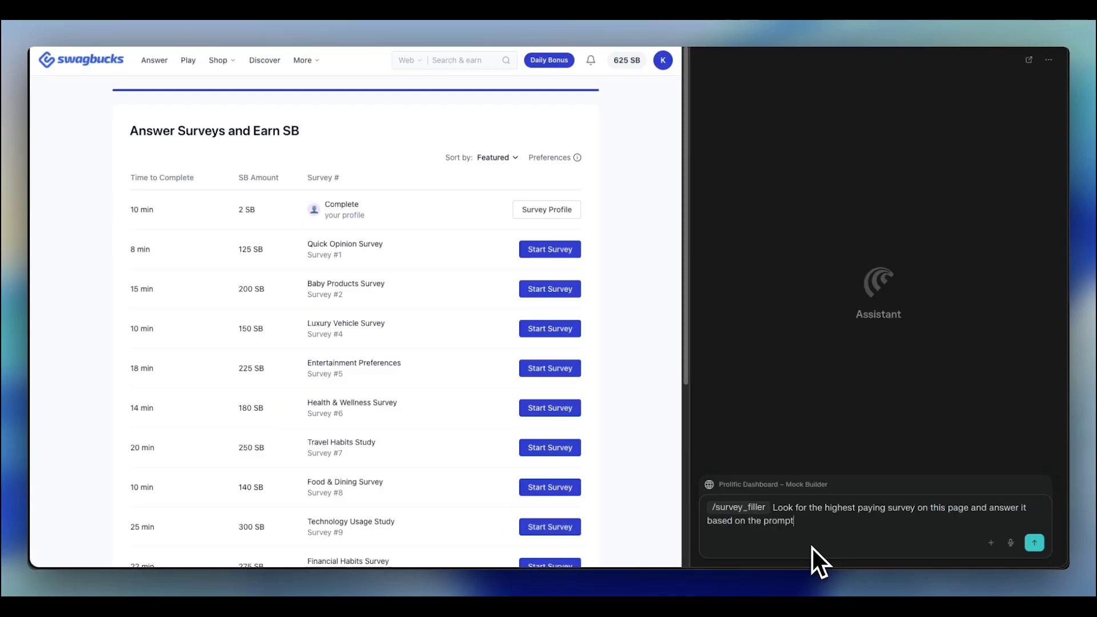
key(Return)
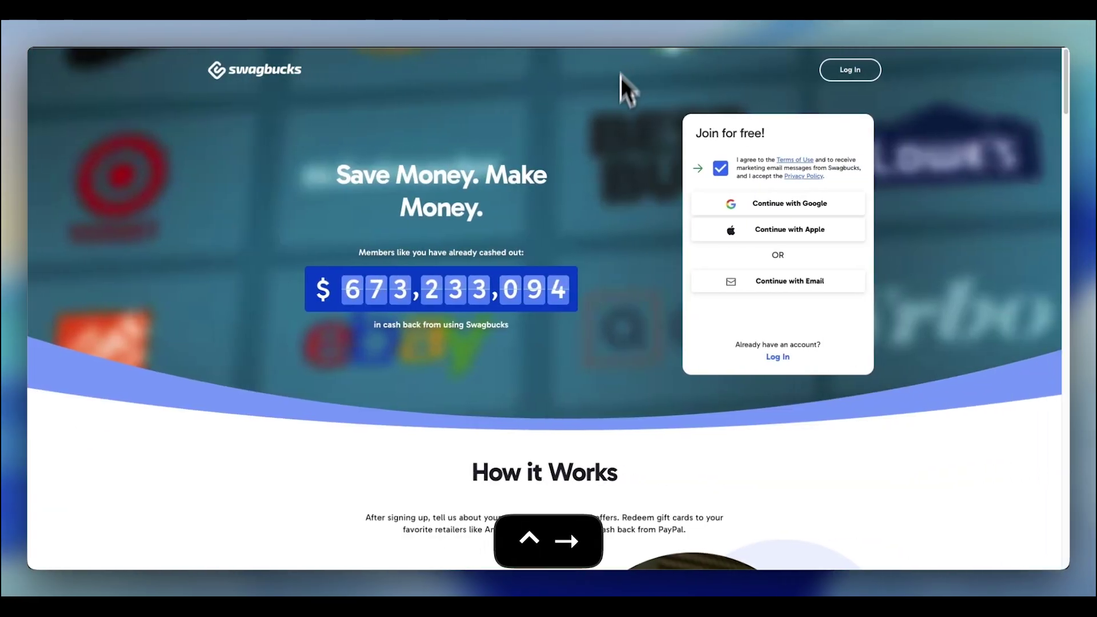
- Scroll the Swagbucks landing page past the Join for free card down to How it Works
scroll(609, 244, down, 1)
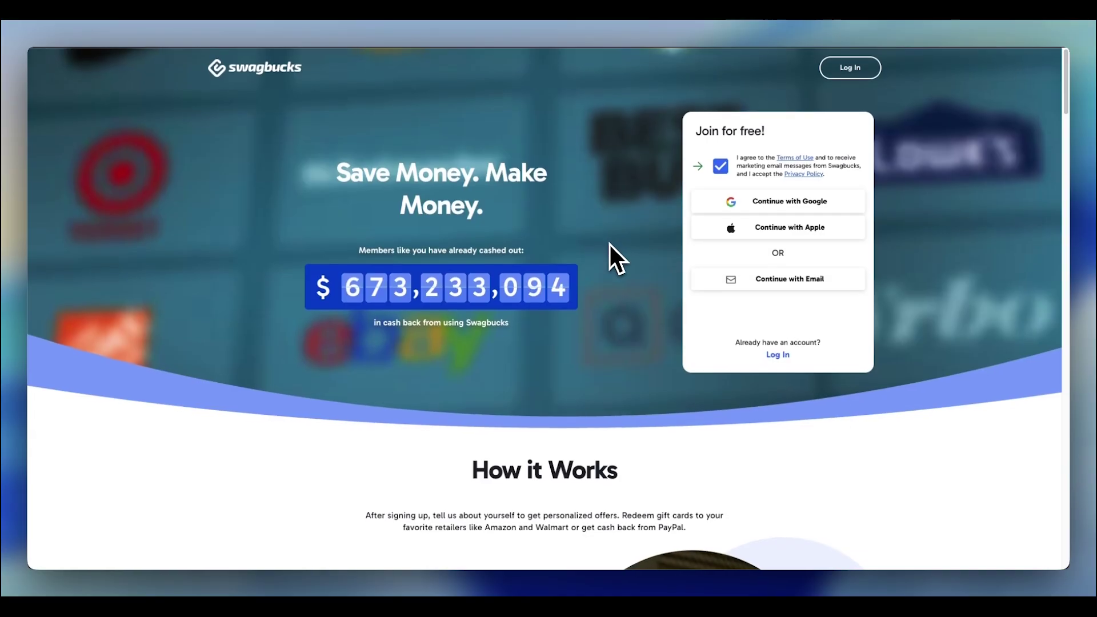
scroll(610, 244, down, 5)
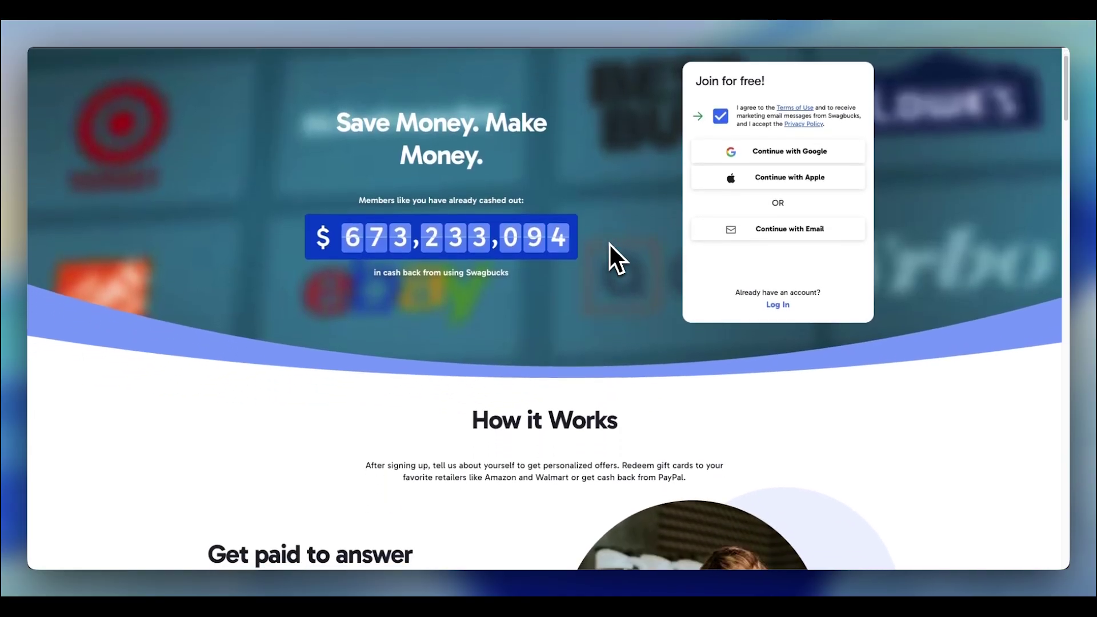
scroll(609, 244, down, 9)
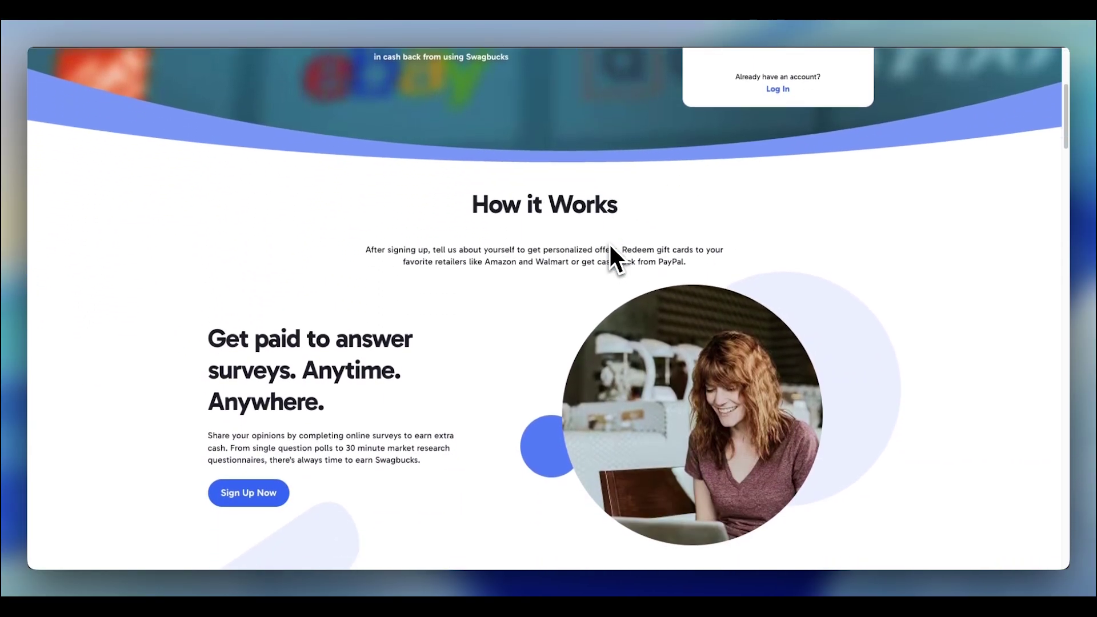
scroll(610, 245, down, 4)
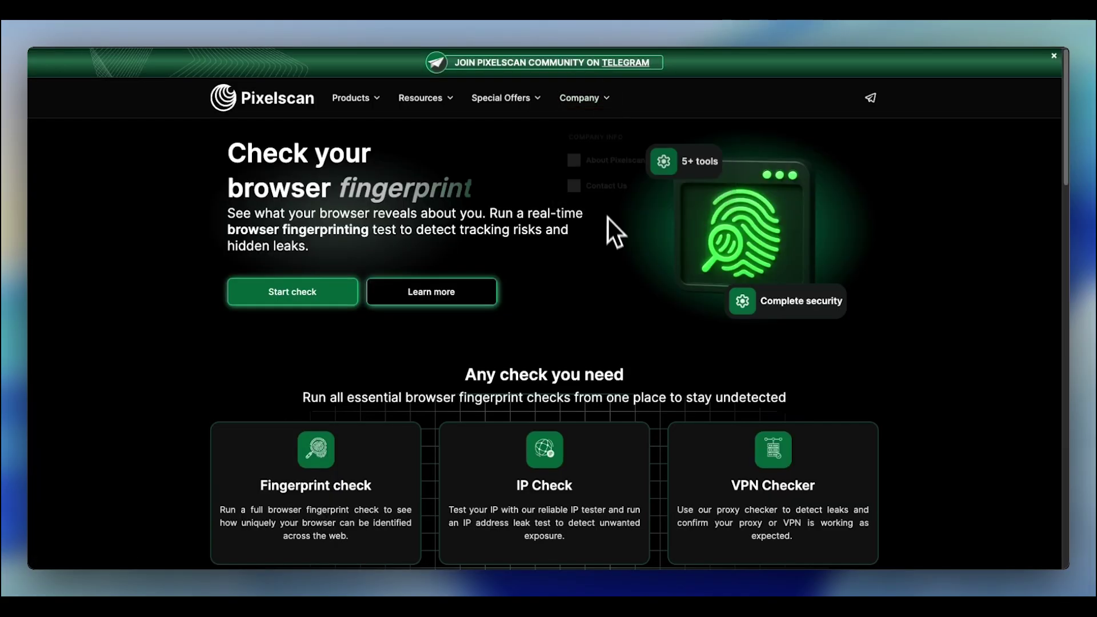
- Scroll Pixelscan's home page down past the fingerprint tools to the blog carousel and partner offers
scroll(619, 247, down, 1)
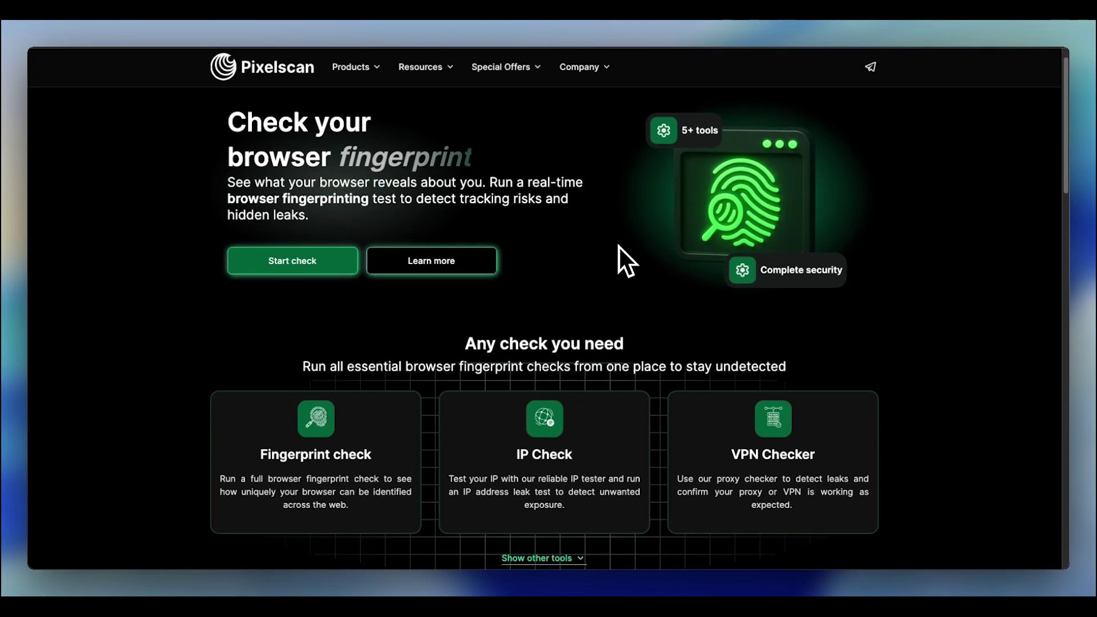
scroll(620, 248, down, 1)
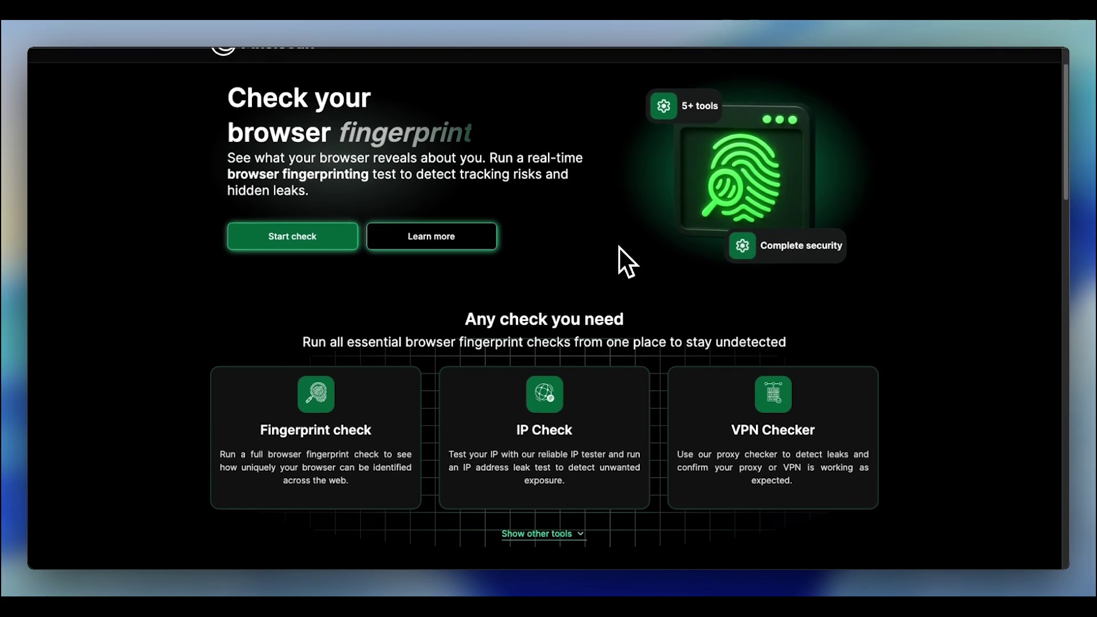
scroll(619, 248, down, 2)
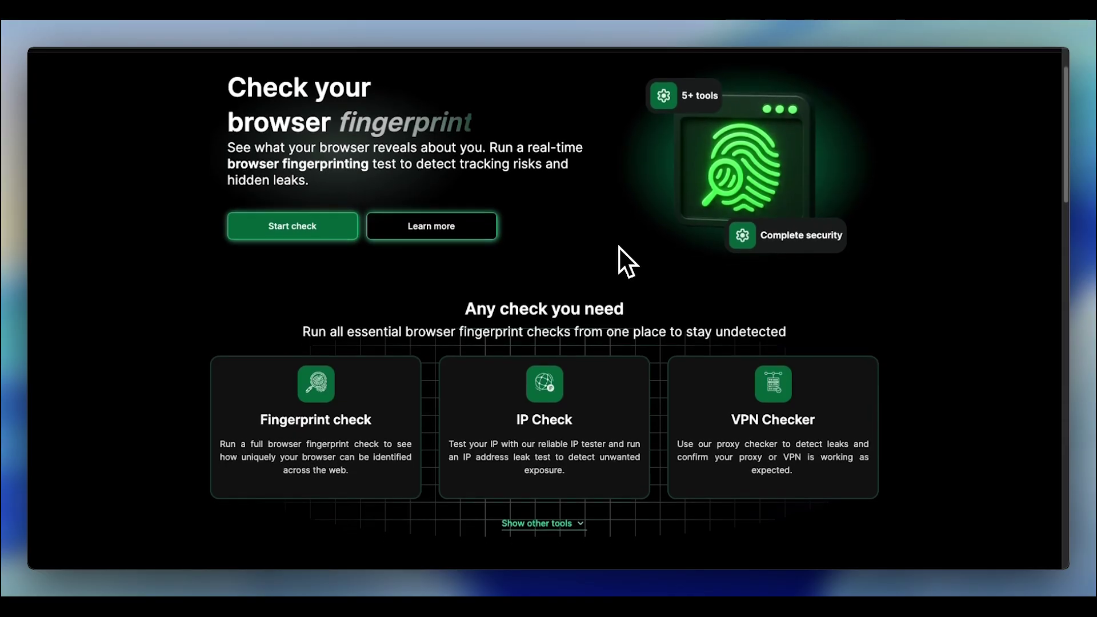
scroll(620, 248, down, 2)
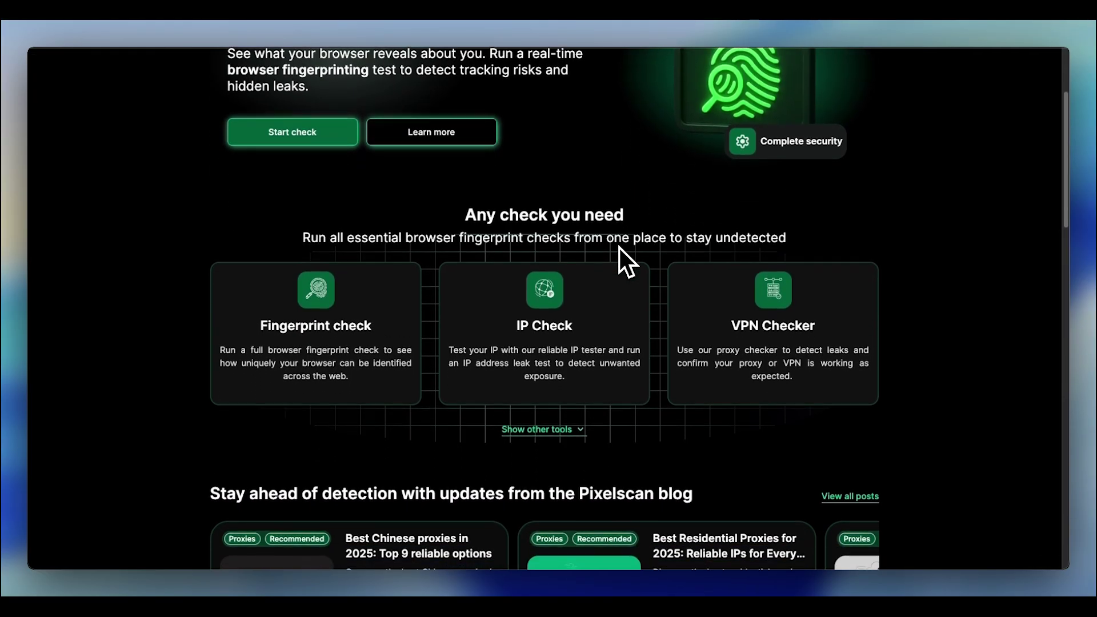
scroll(619, 248, down, 3)
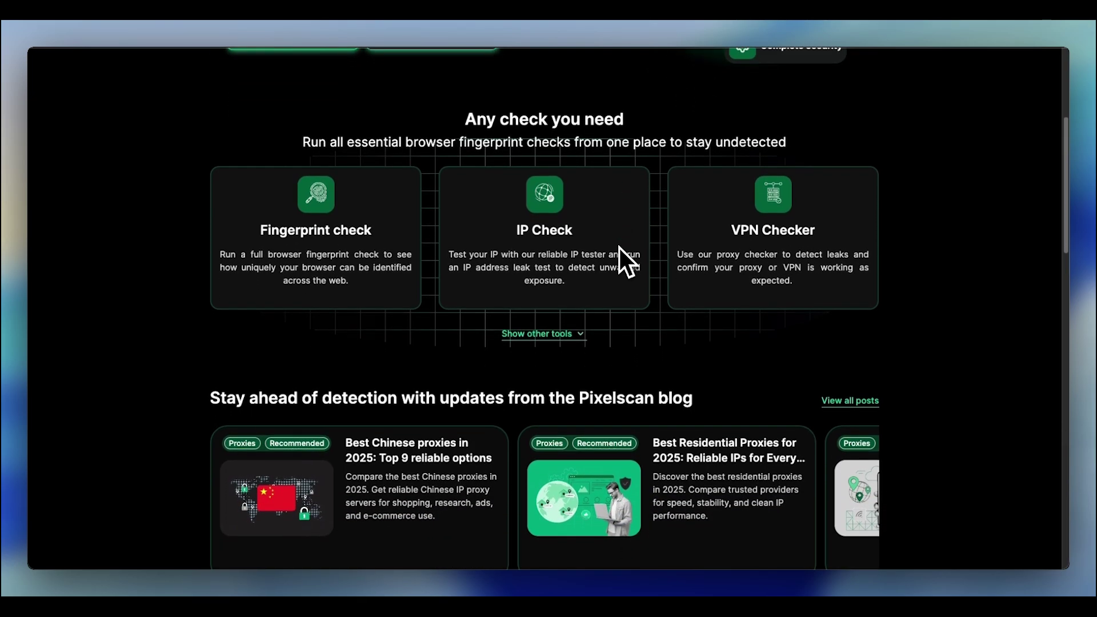
scroll(619, 248, down, 3)
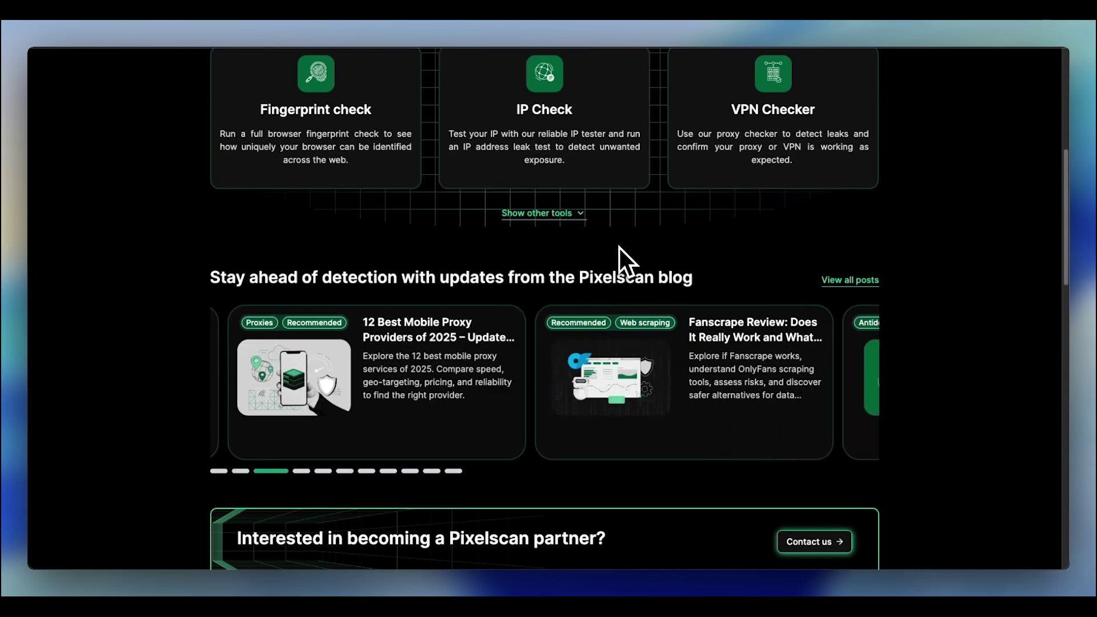
scroll(620, 248, down, 3)
scroll(619, 248, down, 2)
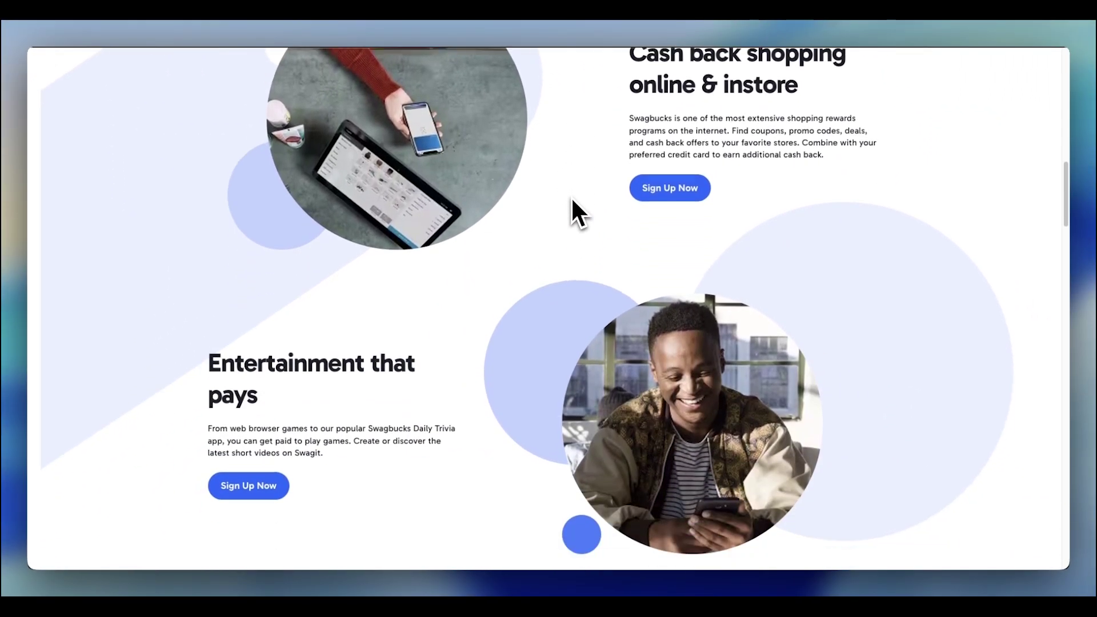
- Scroll the Swagbucks landing page through Entertainment that pays and Testimonials to Press Mentions
scroll(572, 200, down, 4)
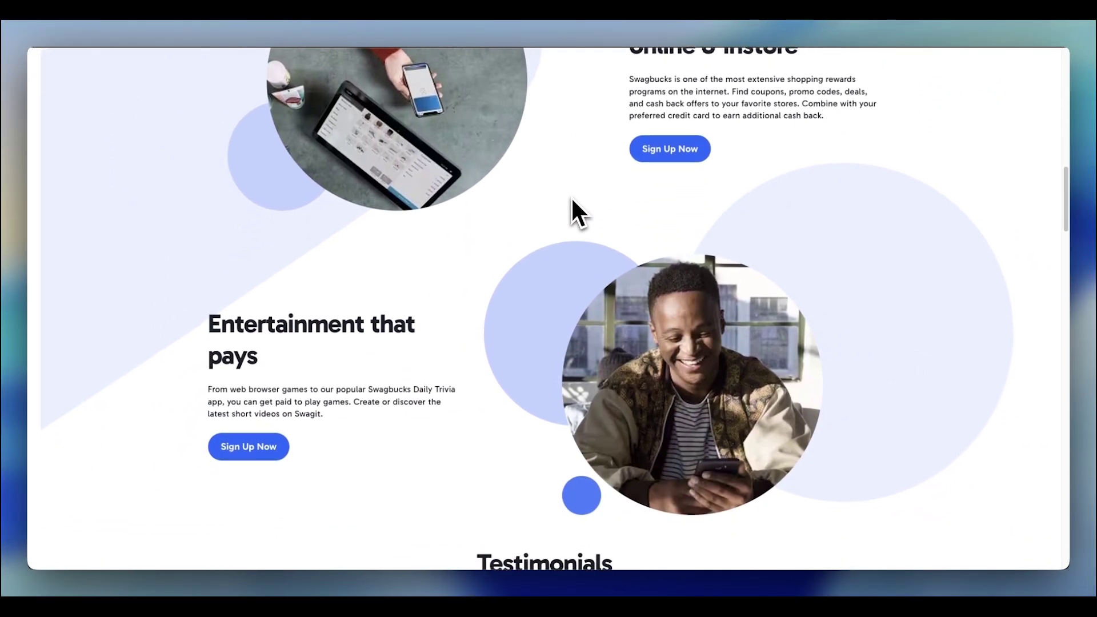
scroll(572, 199, down, 5)
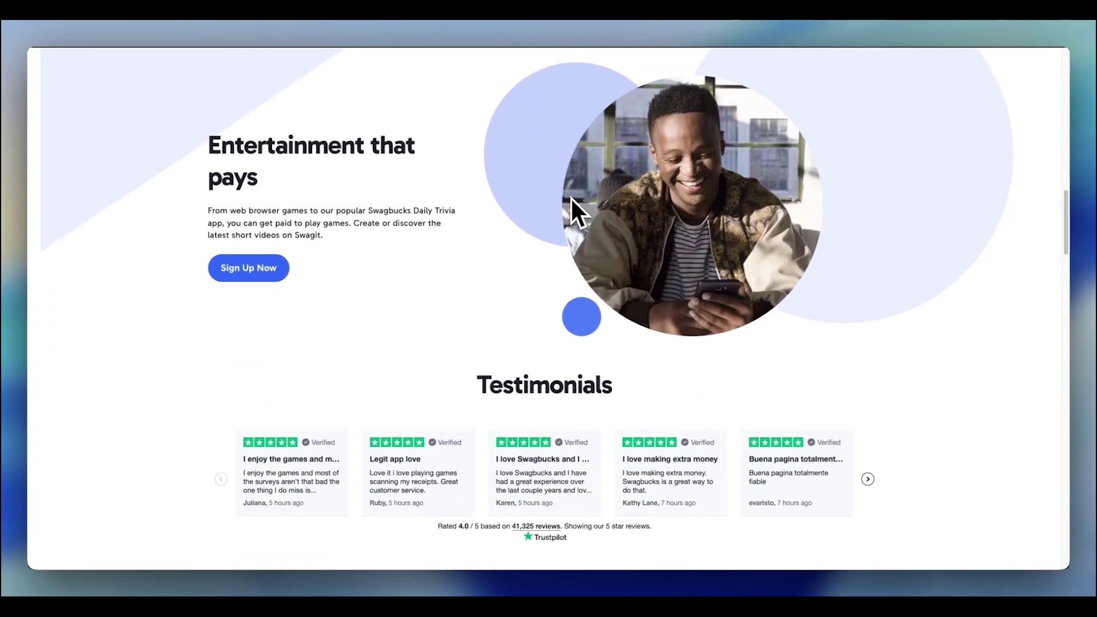
scroll(572, 200, down, 4)
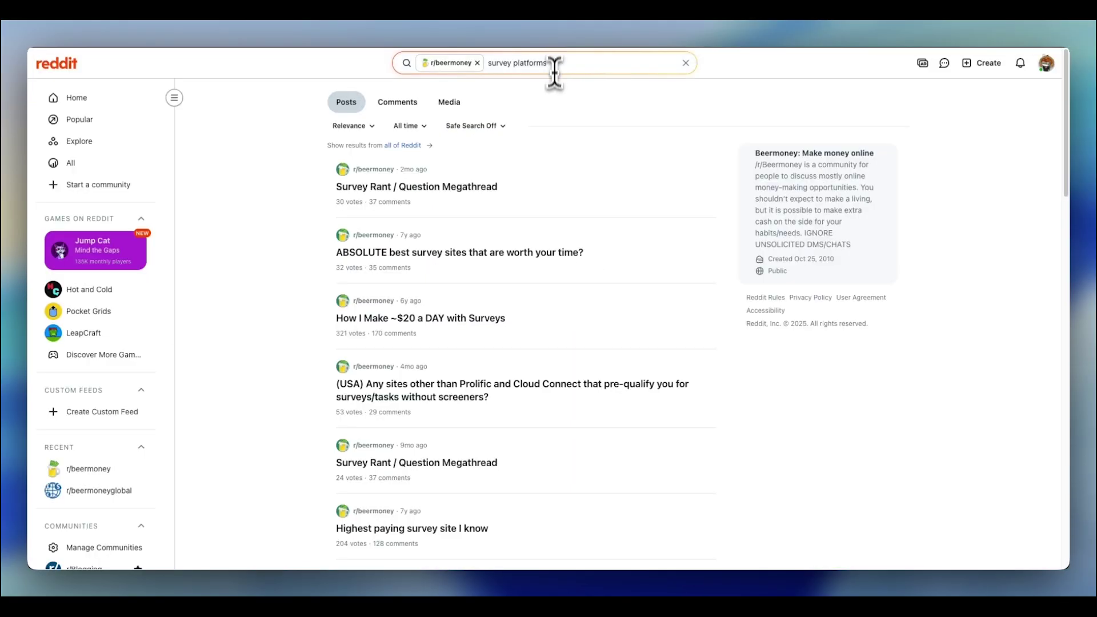
- Scroll around the Pixelscan home page between the FAQ and the Start check hero section
scroll(550, 160, down, 1)
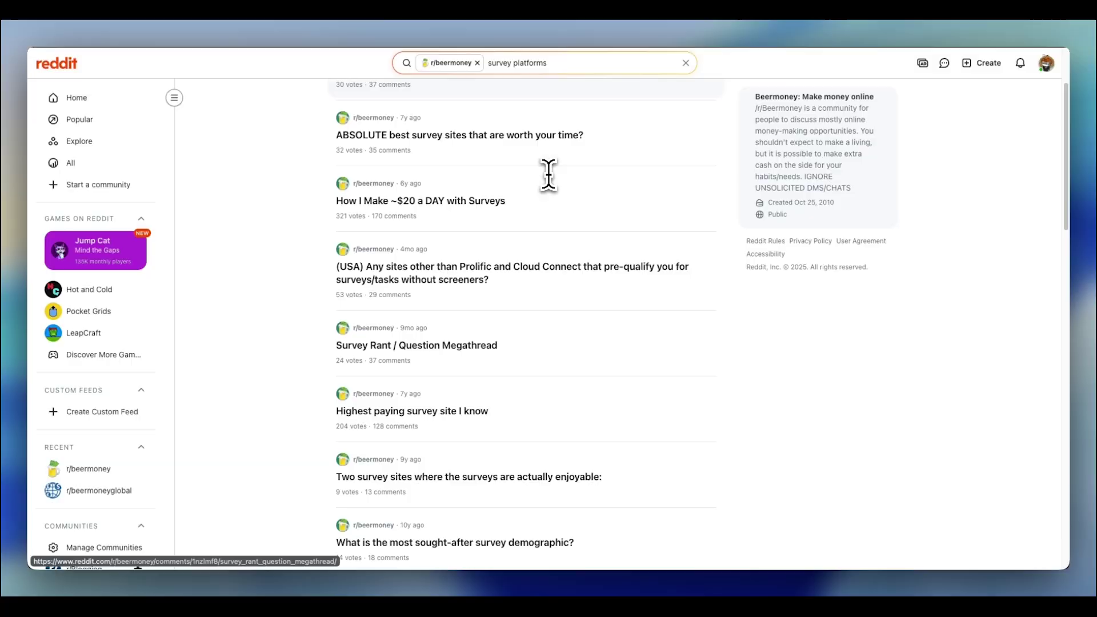
scroll(548, 174, down, 3)
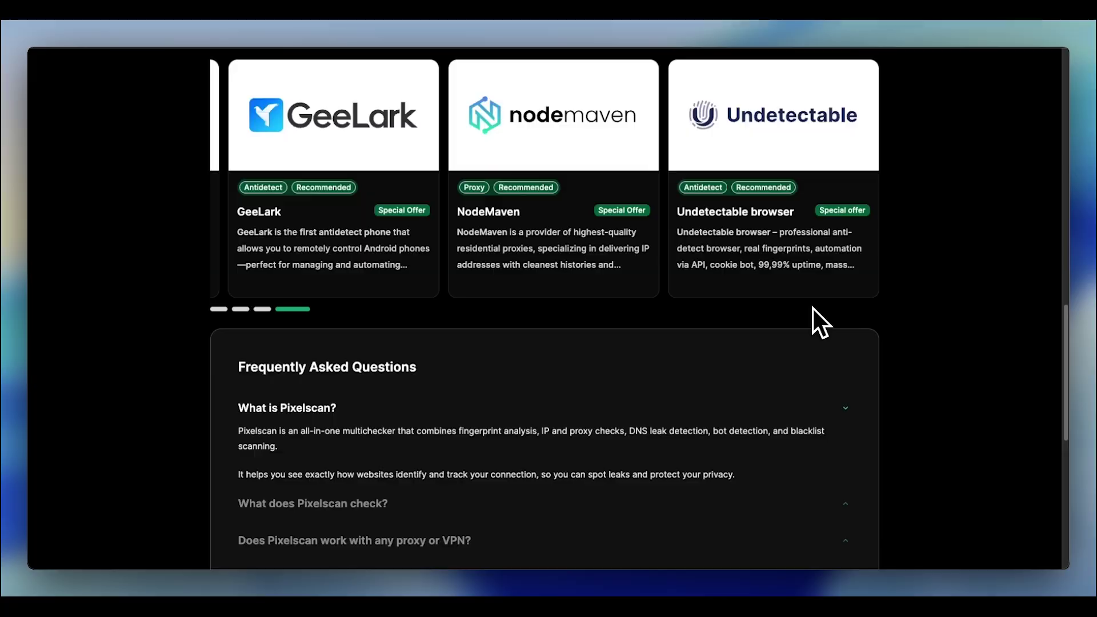
scroll(813, 308, down, 1)
scroll(814, 309, down, 5)
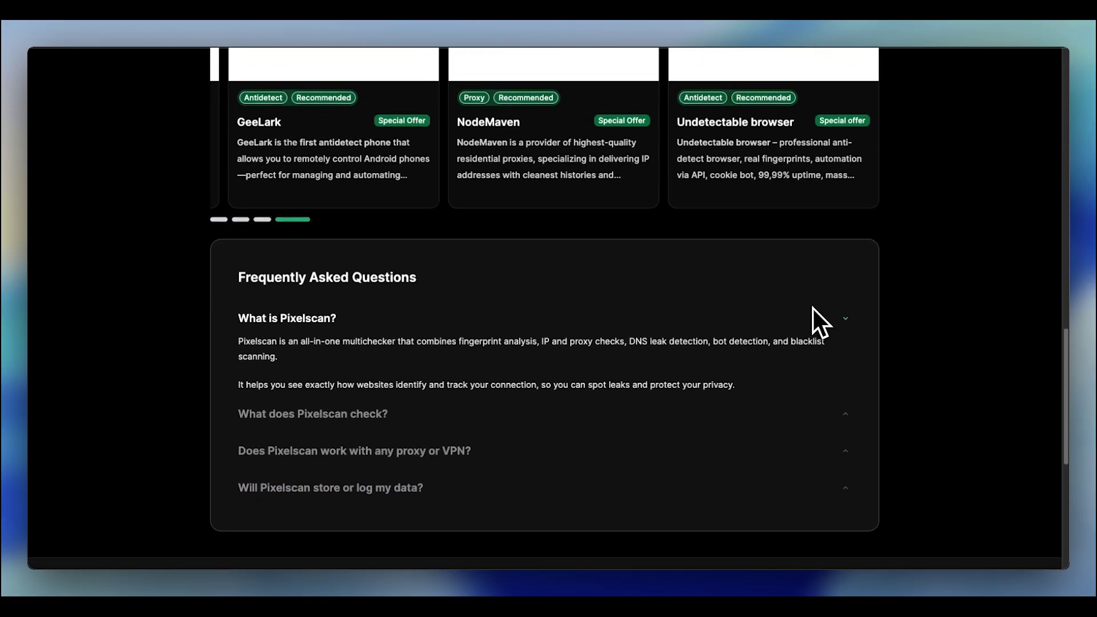
scroll(814, 308, up, 20)
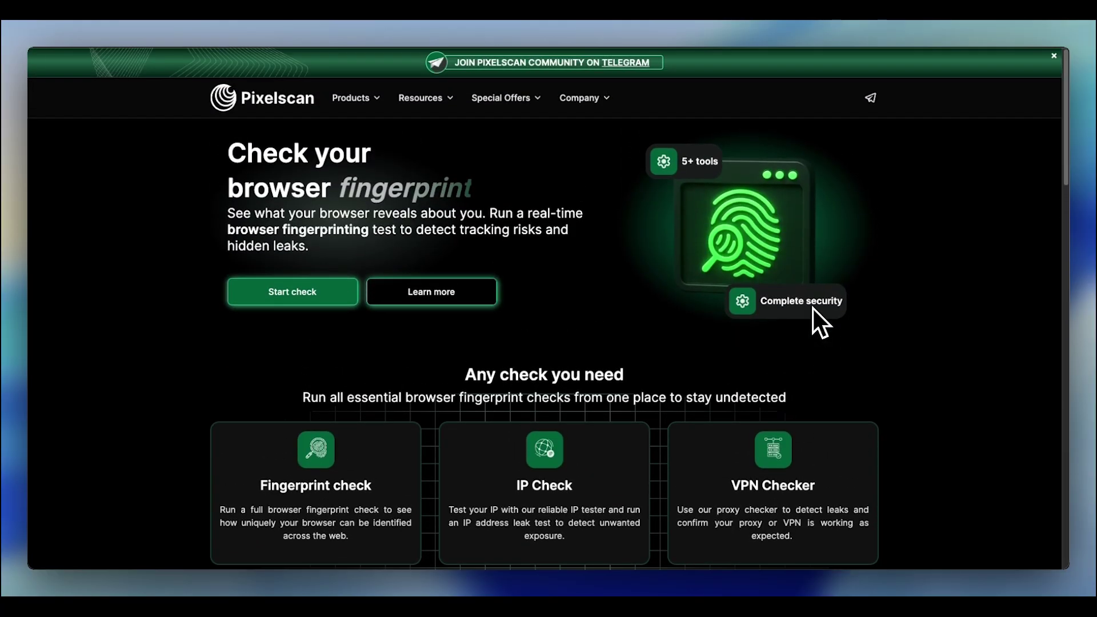
scroll(813, 308, down, 1)
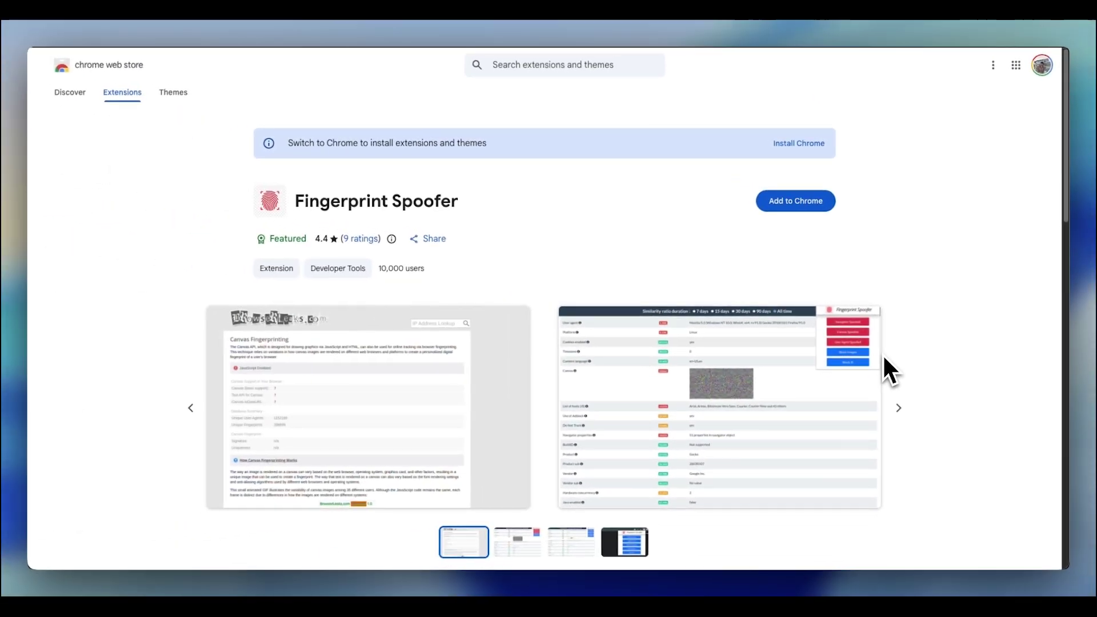
- Install the Fingerprint Spoofer extension from Chrome Web Store and enable Spoof User Agent
scroll(884, 357, down, 1)
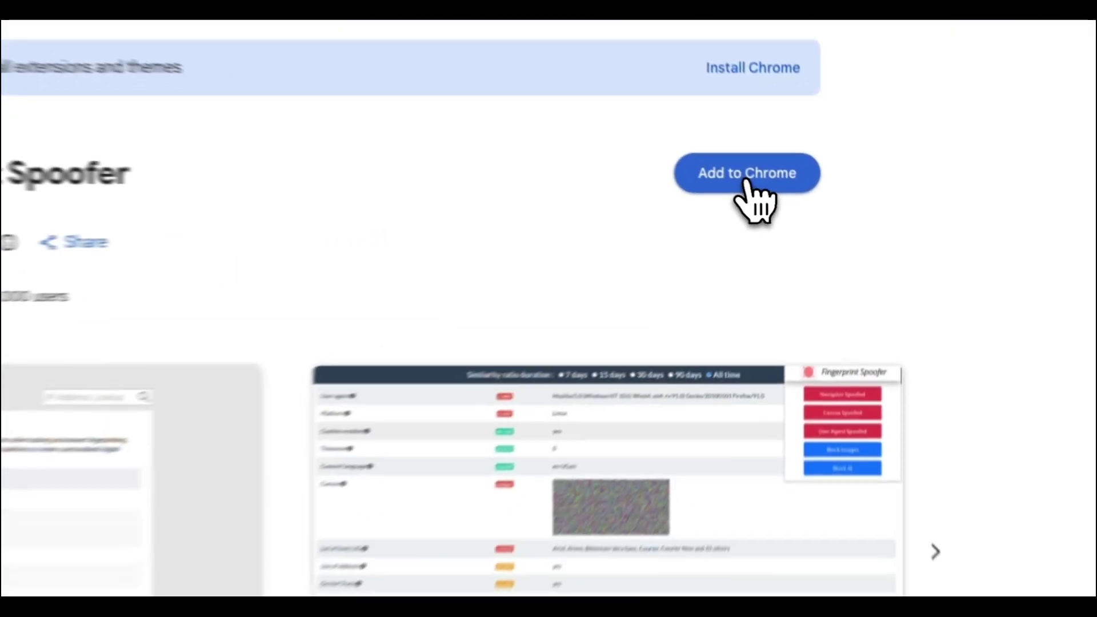
click(796, 201)
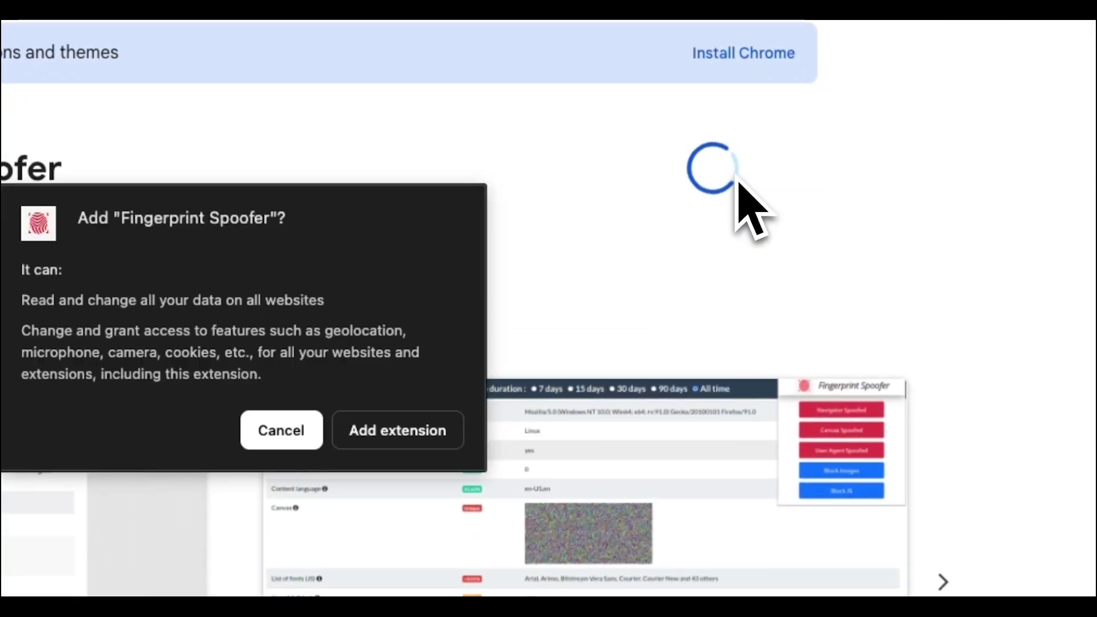
click(394, 435)
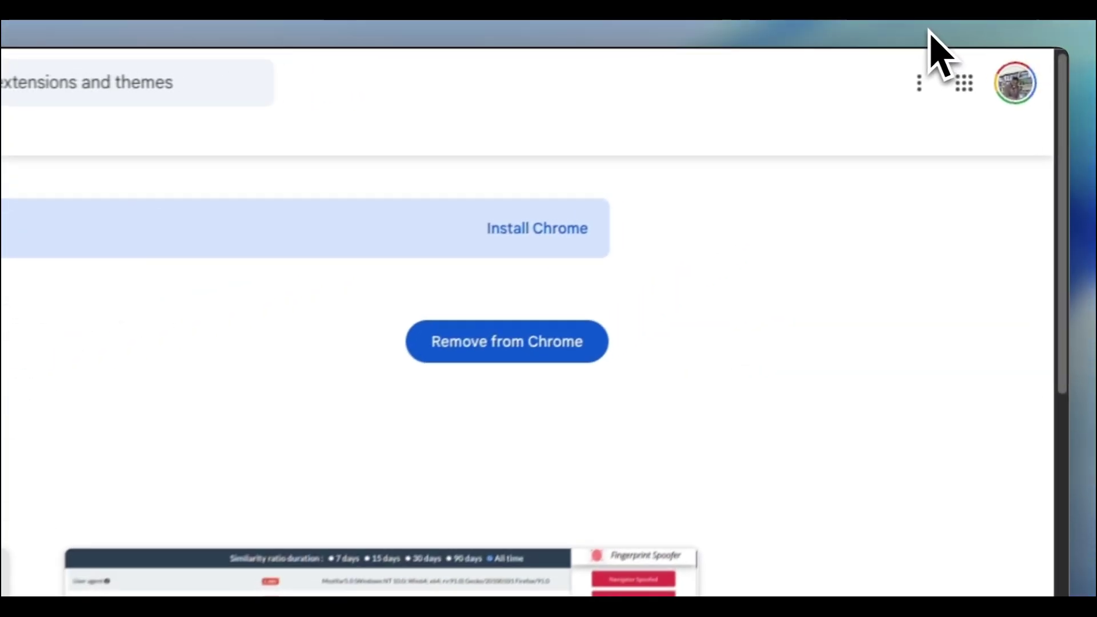
click(998, 39)
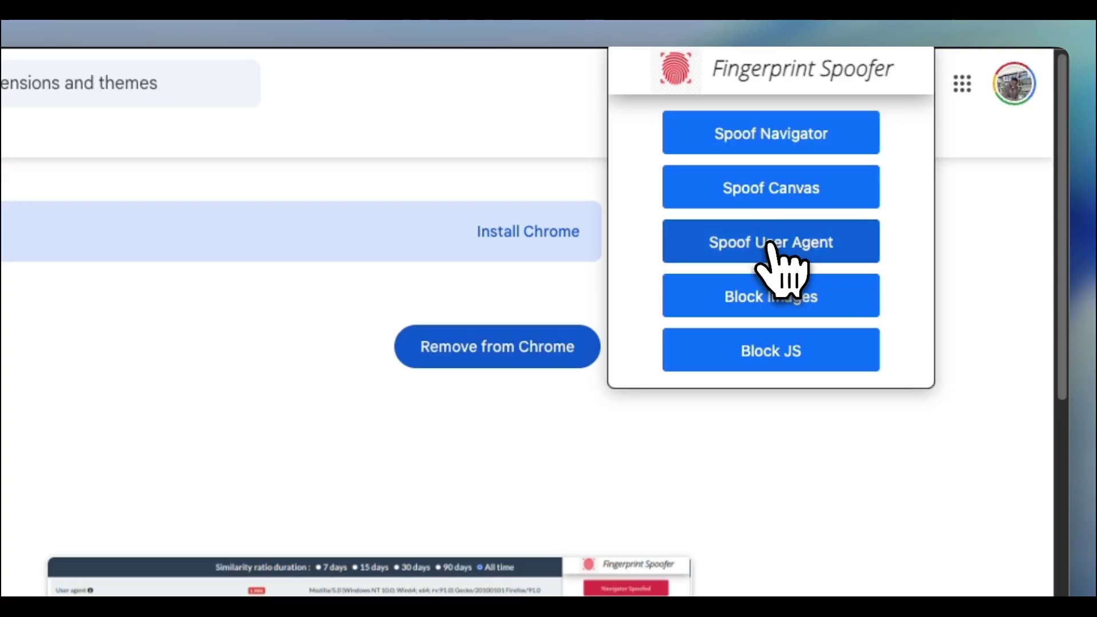
click(773, 245)
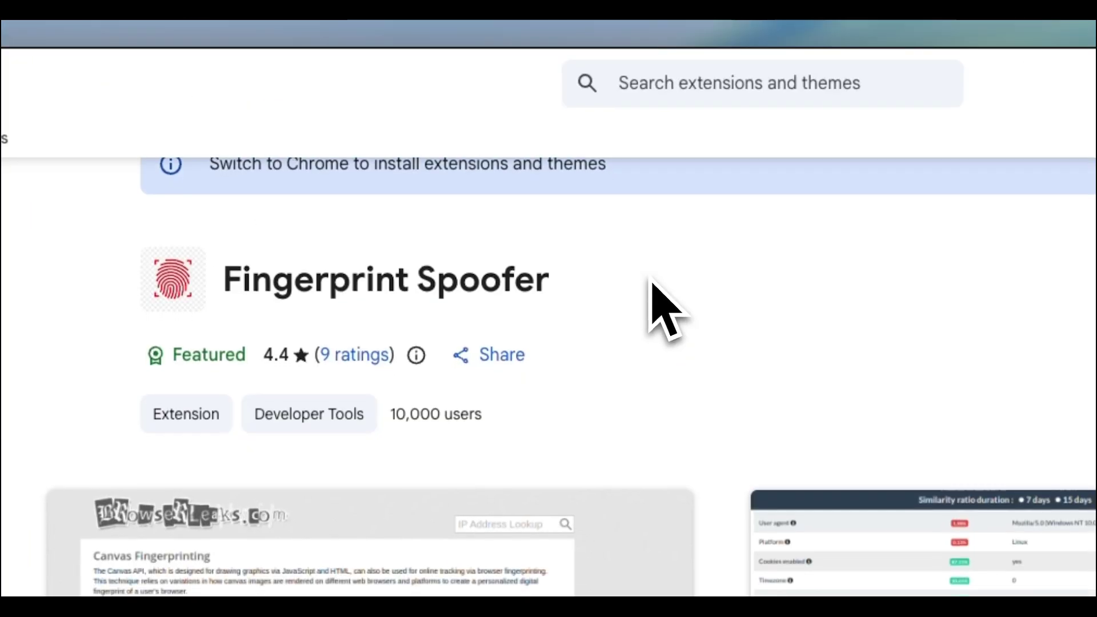
- Scroll the NodeMaven homepage past the Check Proxy widget down to the Speed Filter banner
scroll(509, 160, down, 2)
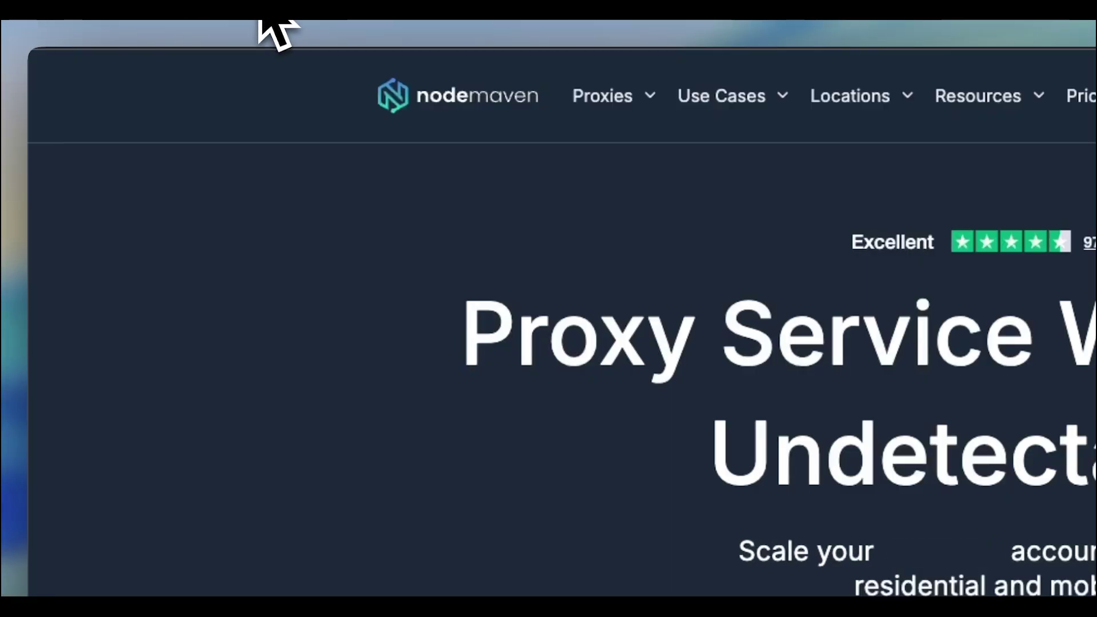
scroll(721, 388, down, 3)
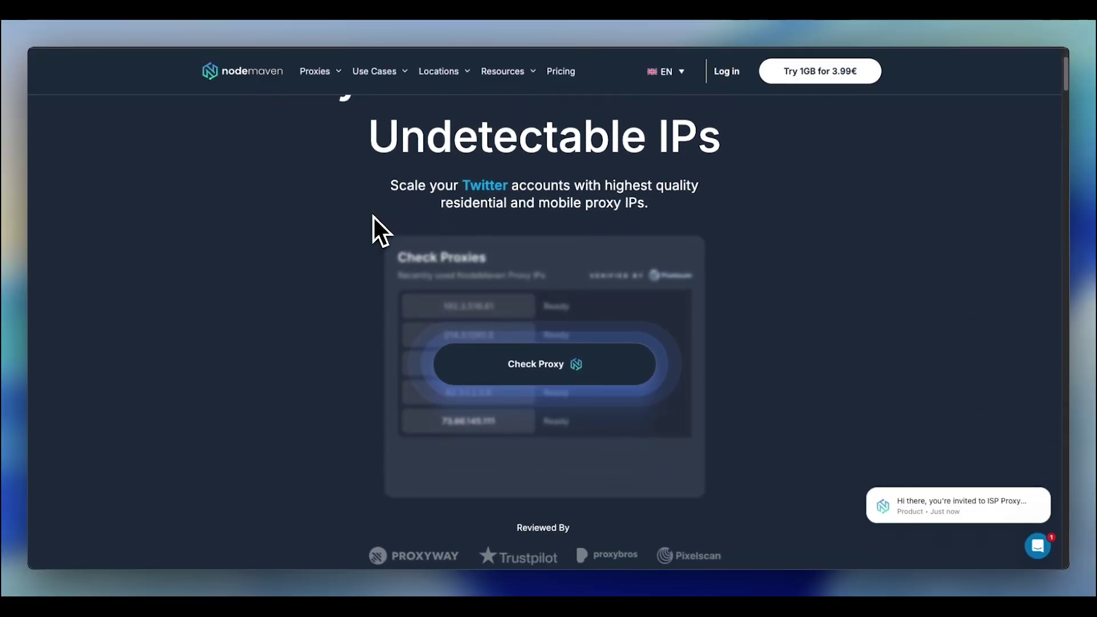
scroll(374, 217, down, 4)
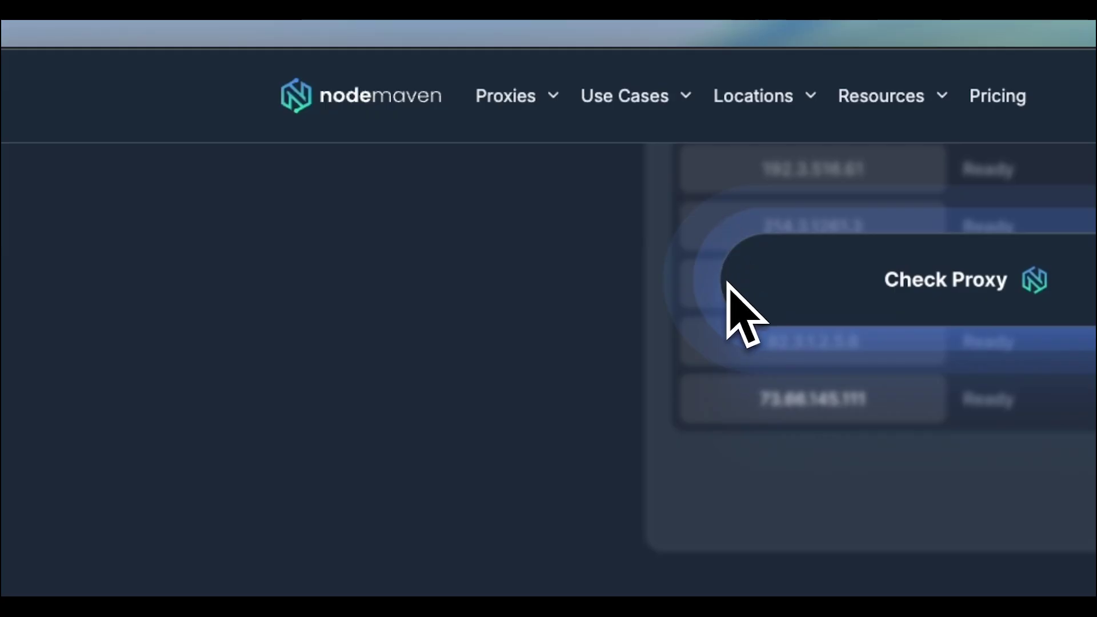
scroll(728, 286, down, 5)
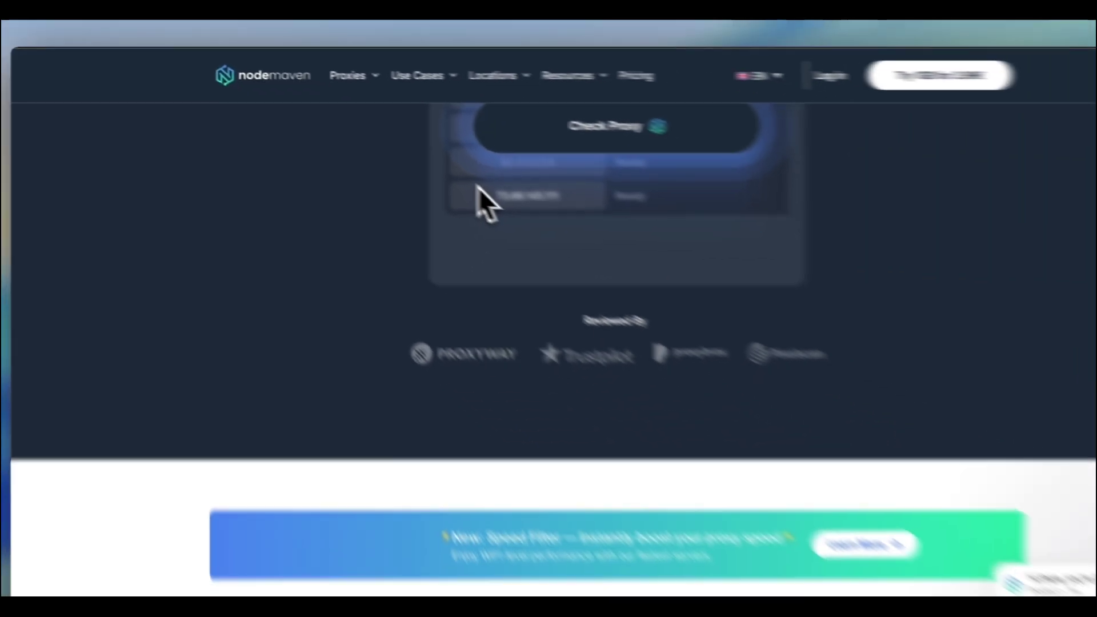
scroll(427, 166, down, 1)
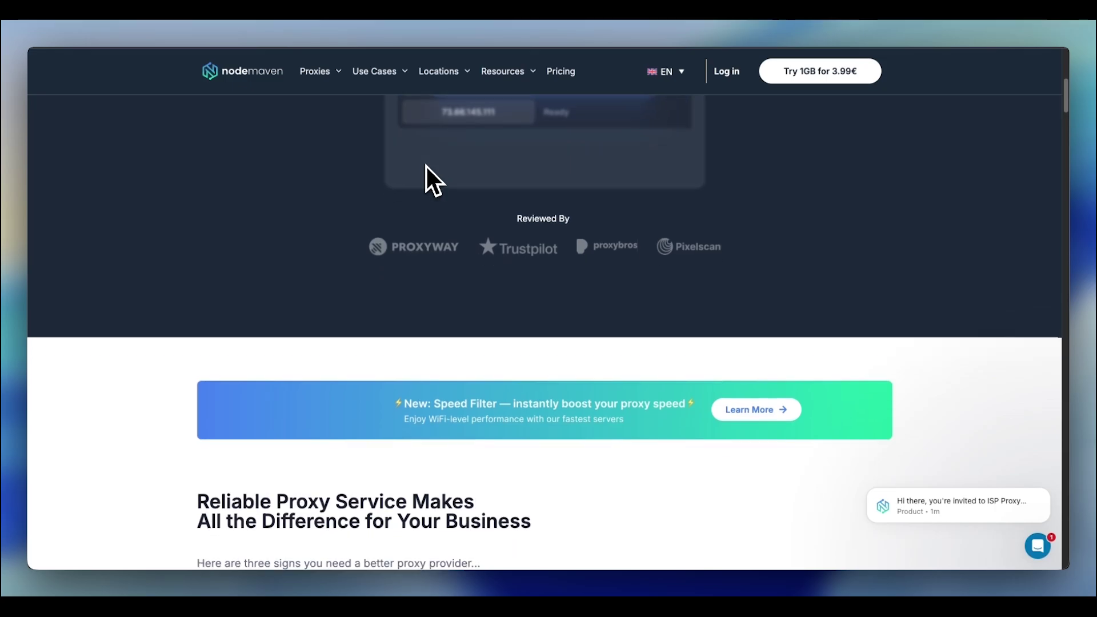
scroll(427, 166, down, 4)
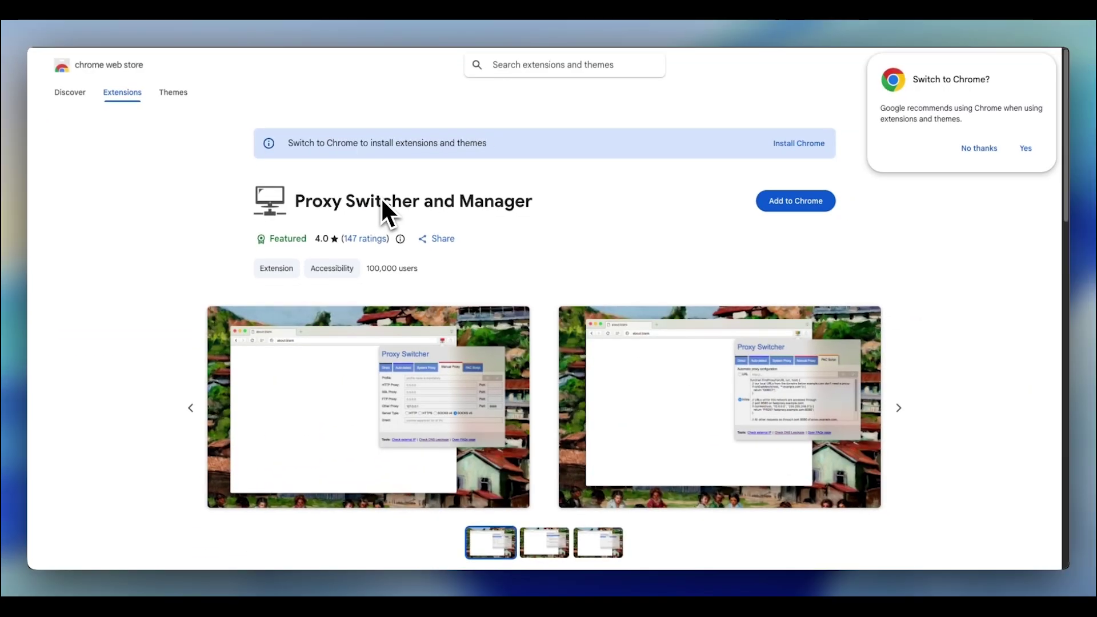
scroll(382, 202, down, 1)
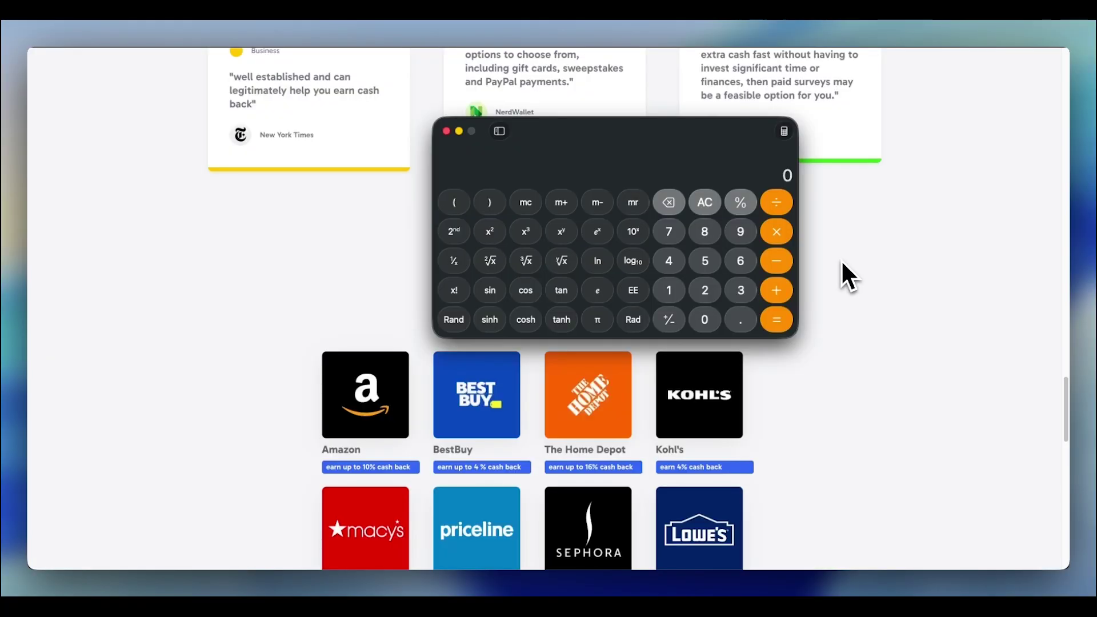
- Enter the digit 3 on the Calculator keypad so the display reads 3
scroll(841, 259, down, 3)
scroll(841, 259, up, 2)
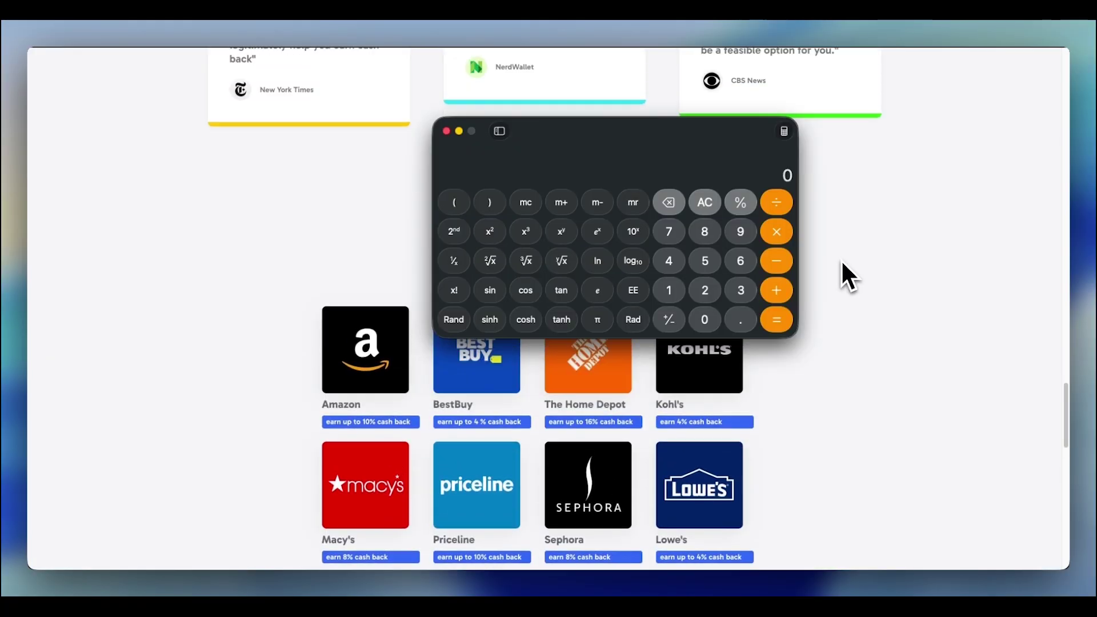
scroll(841, 260, down, 1)
scroll(841, 259, down, 5)
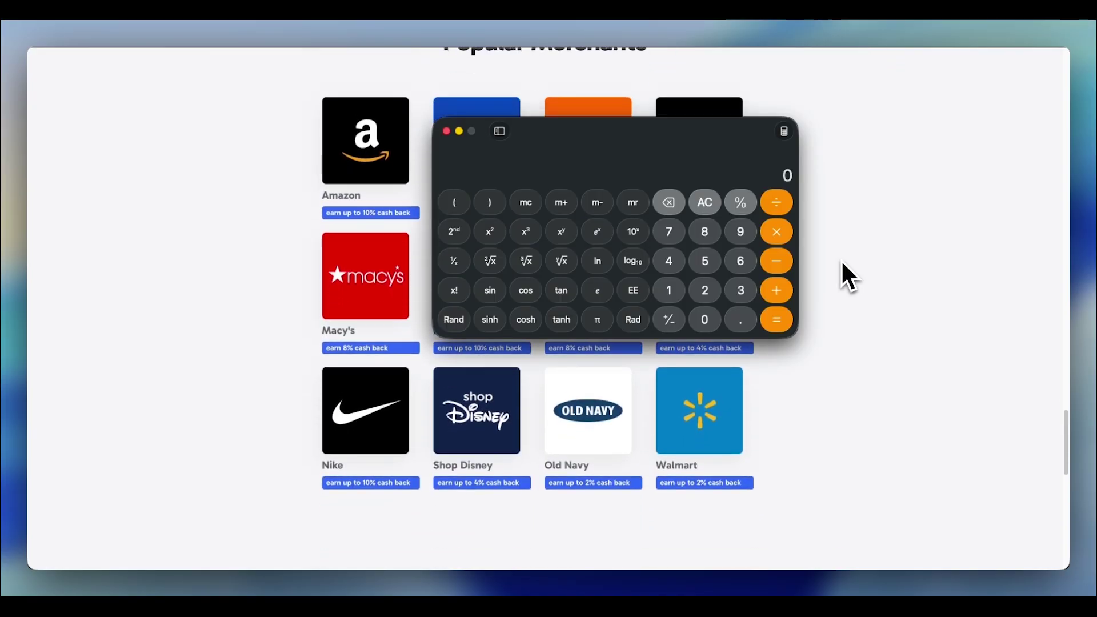
scroll(842, 263, down, 3)
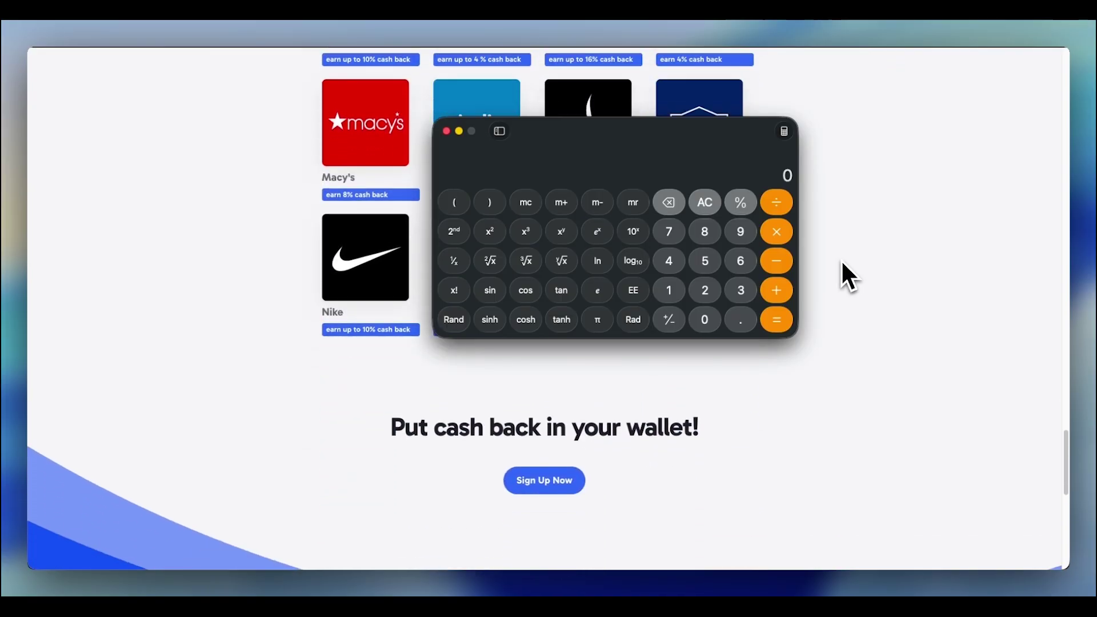
scroll(841, 259, down, 6)
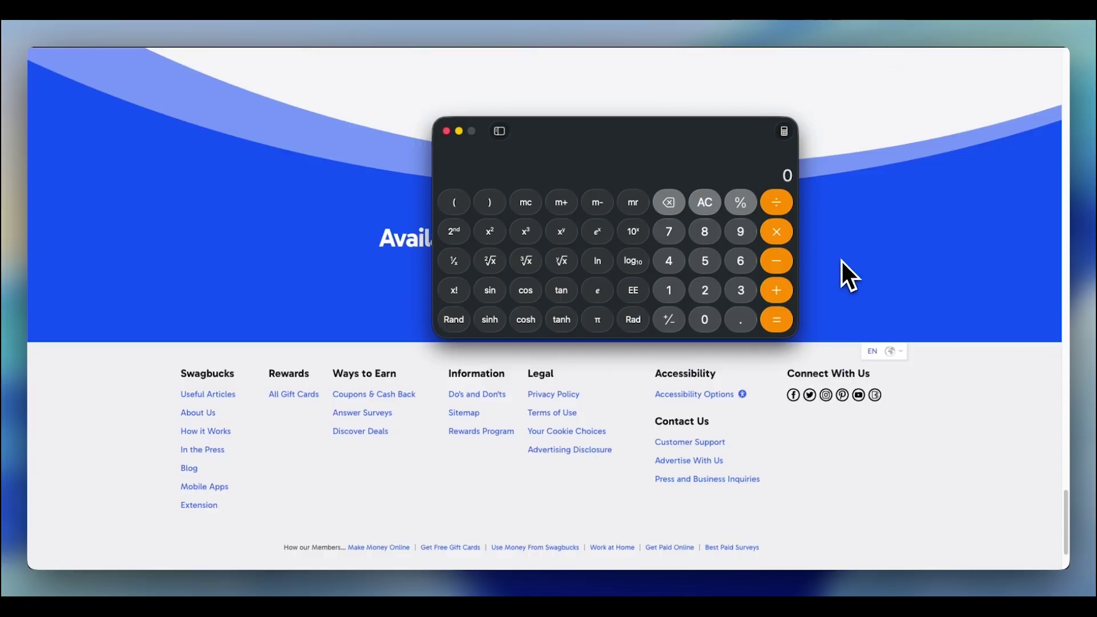
scroll(841, 259, up, 10)
scroll(841, 259, up, 1)
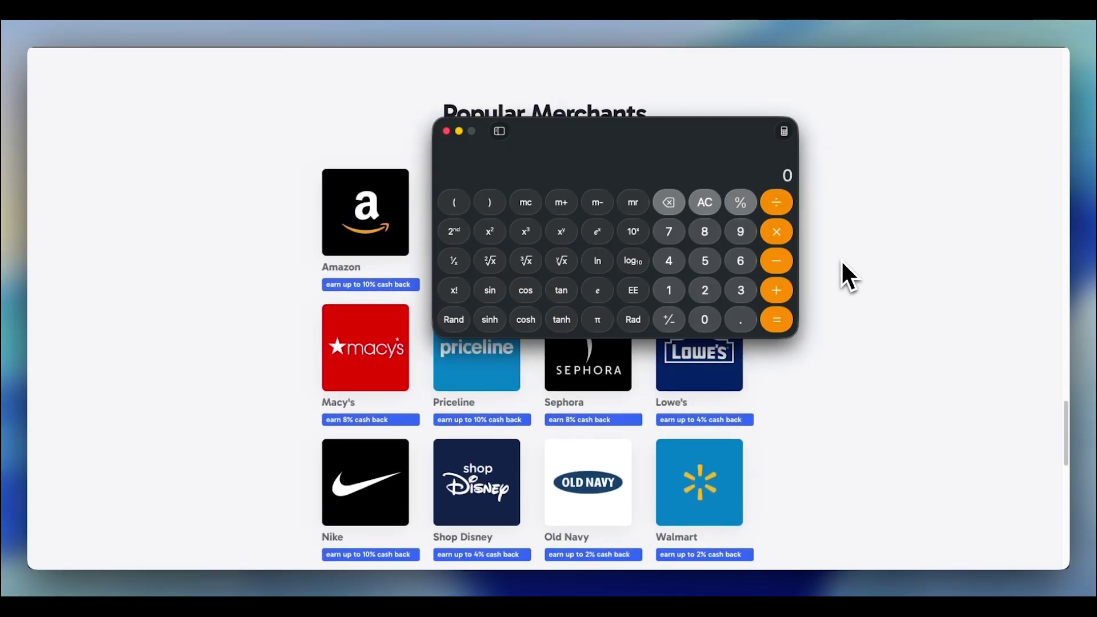
scroll(842, 263, up, 3)
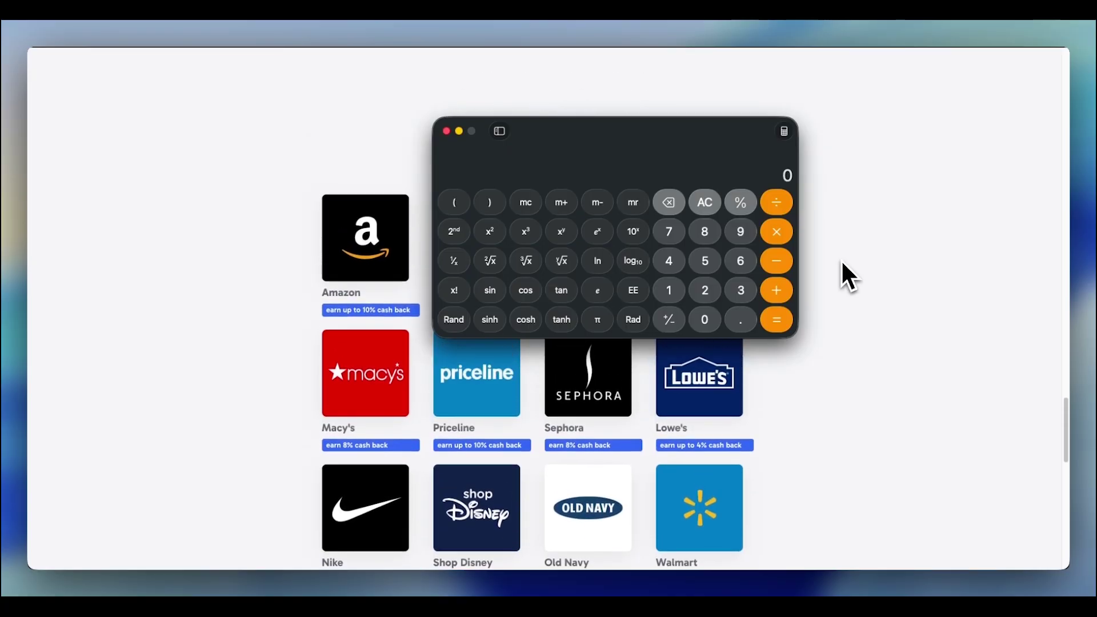
scroll(841, 260, up, 10)
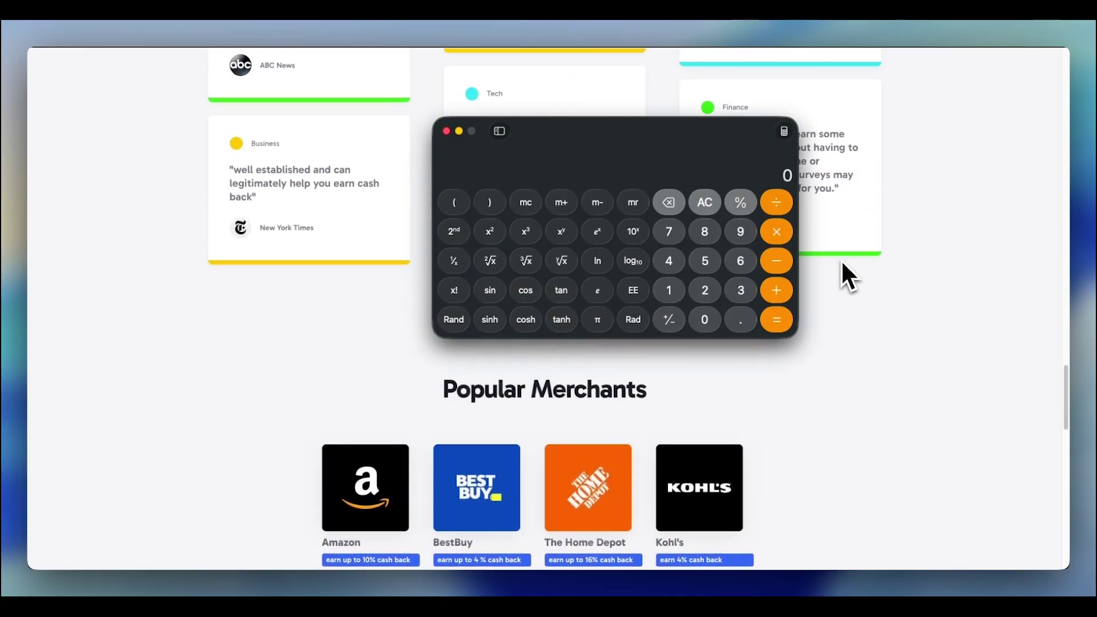
scroll(842, 260, up, 6)
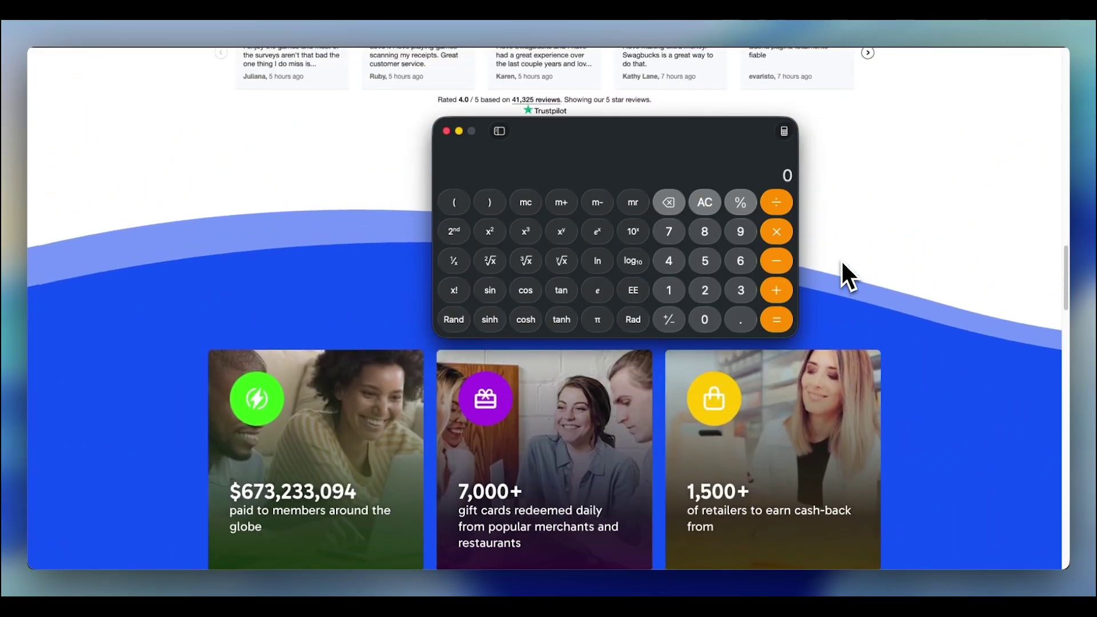
scroll(842, 262, down, 9)
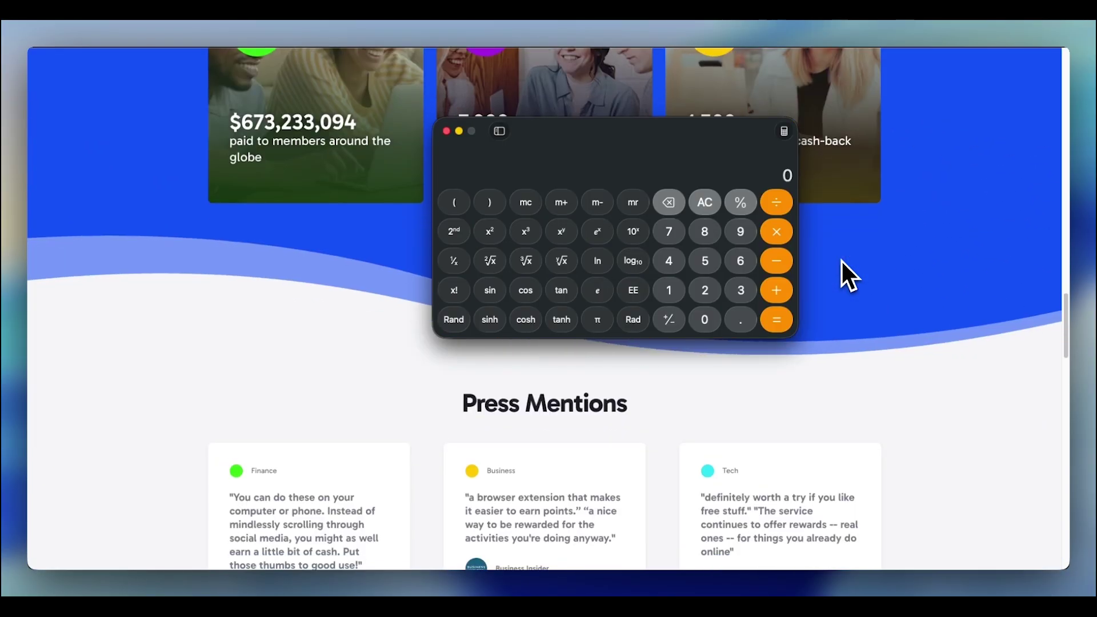
scroll(842, 264, down, 9)
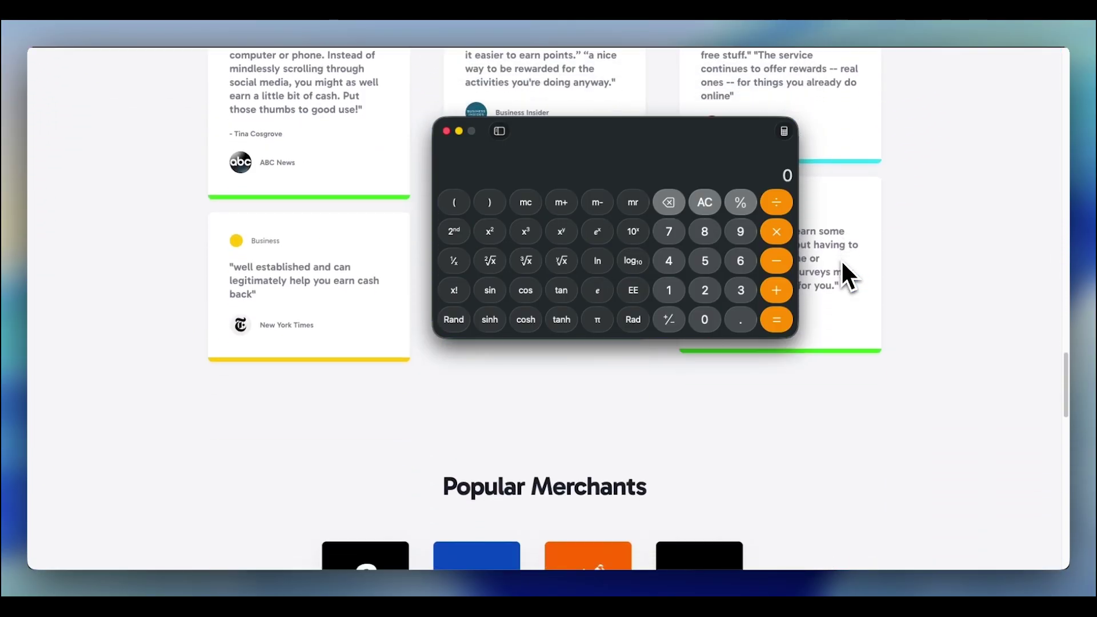
scroll(841, 260, down, 3)
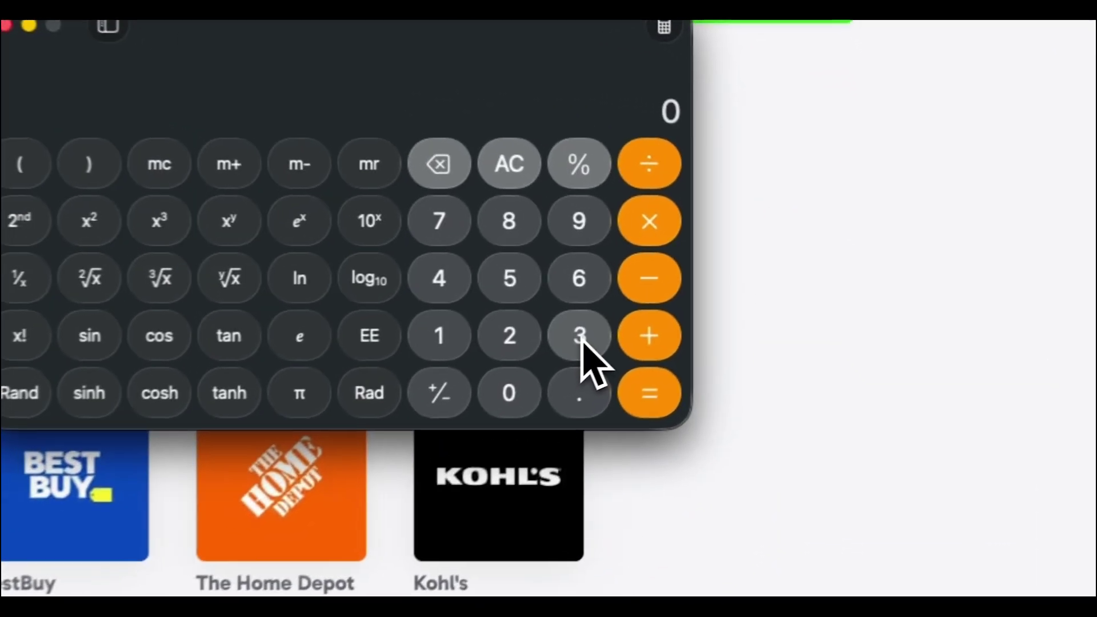
click(745, 296)
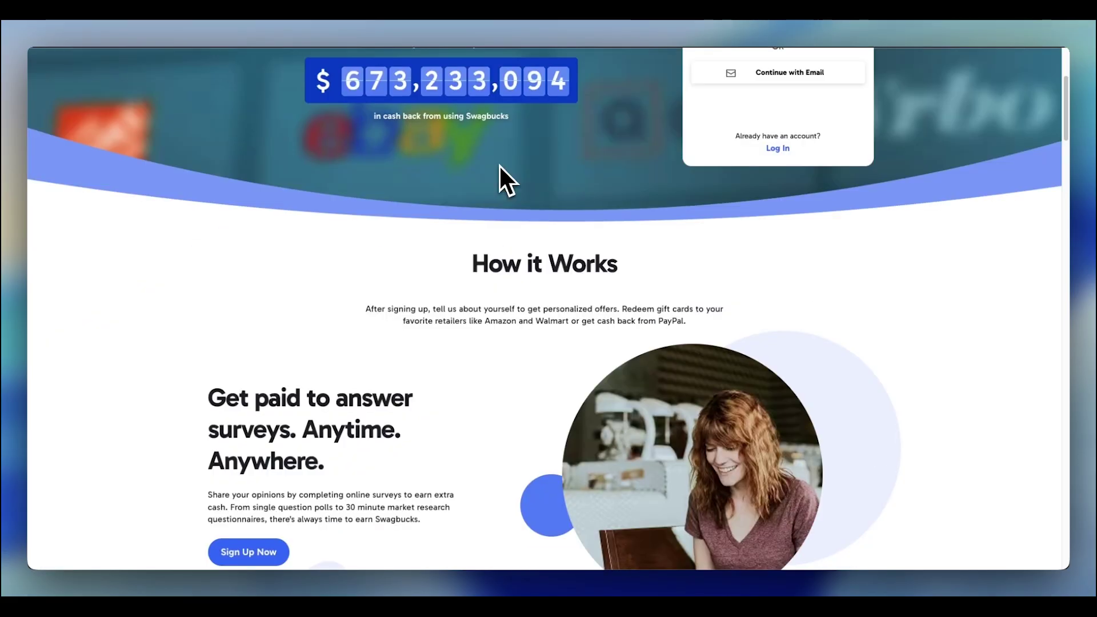
- Scroll the Swagbucks homepage past Testimonials to the payout stats cards and Press Mentions
scroll(500, 167, down, 5)
scroll(500, 166, down, 5)
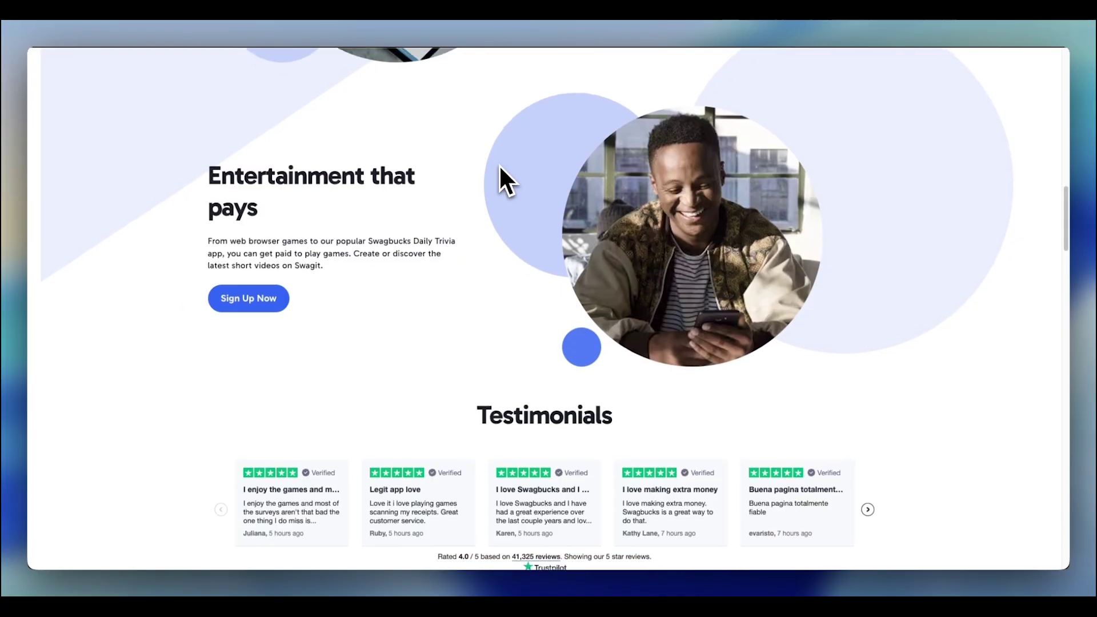
scroll(500, 166, down, 6)
scroll(499, 166, down, 8)
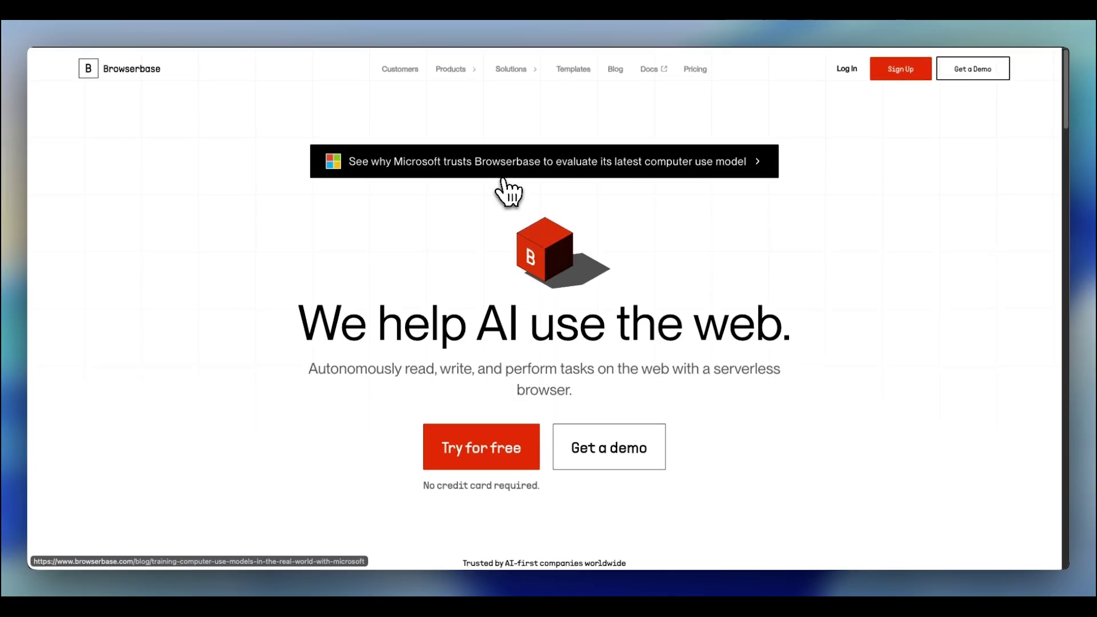
- Scroll the Browserbase homepage past Features and the How it works diagram to the use-case tabs
scroll(504, 182, down, 1)
scroll(504, 189, down, 1)
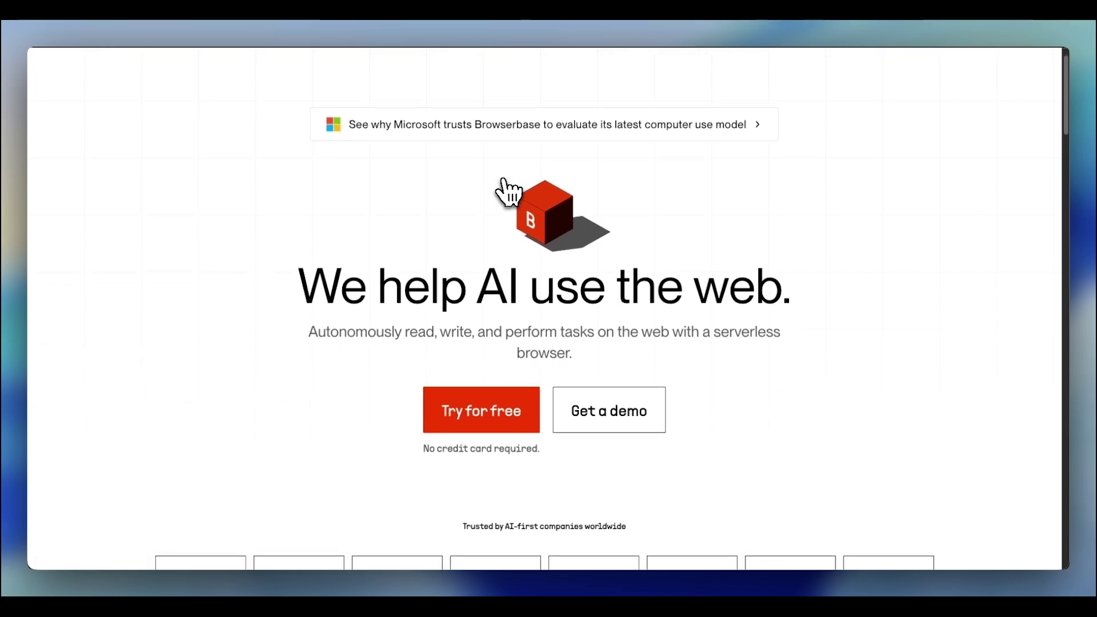
scroll(504, 188, down, 2)
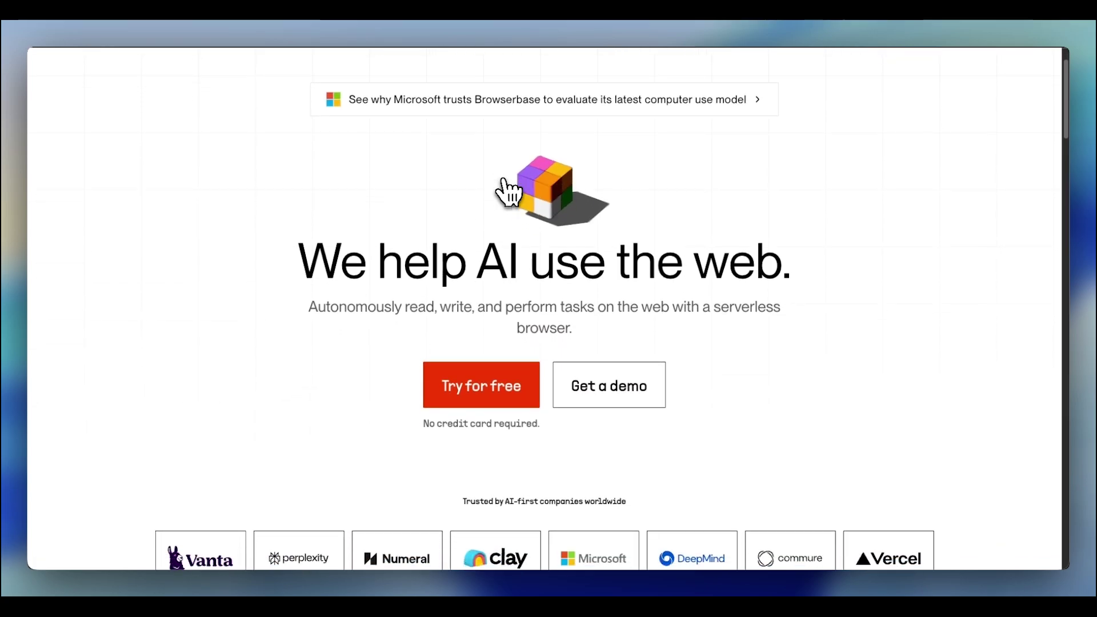
scroll(508, 191, down, 7)
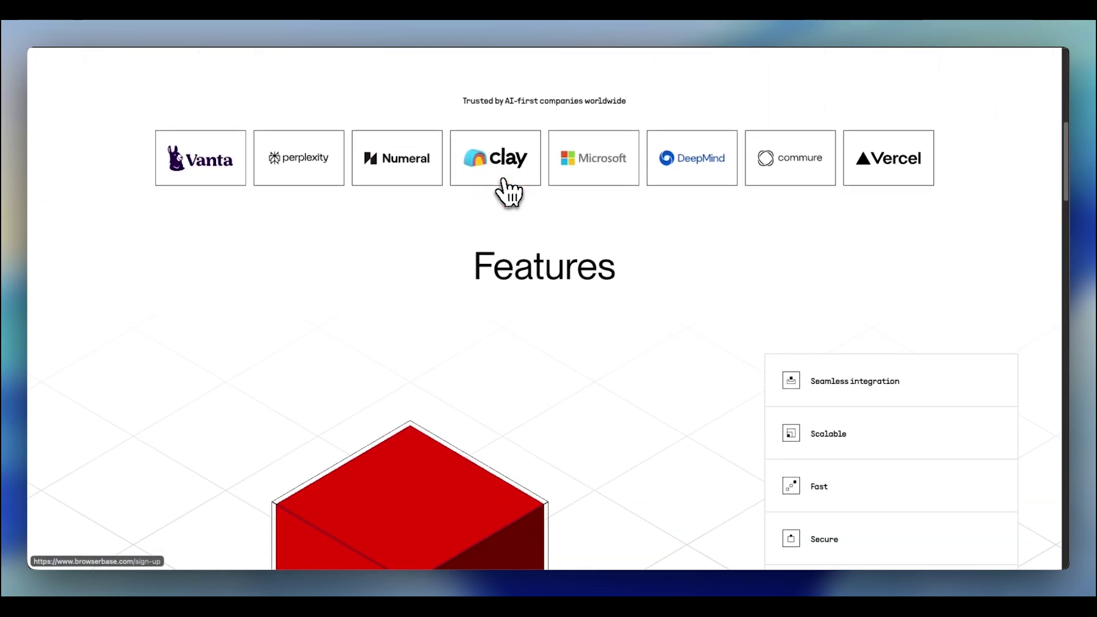
scroll(508, 192, down, 7)
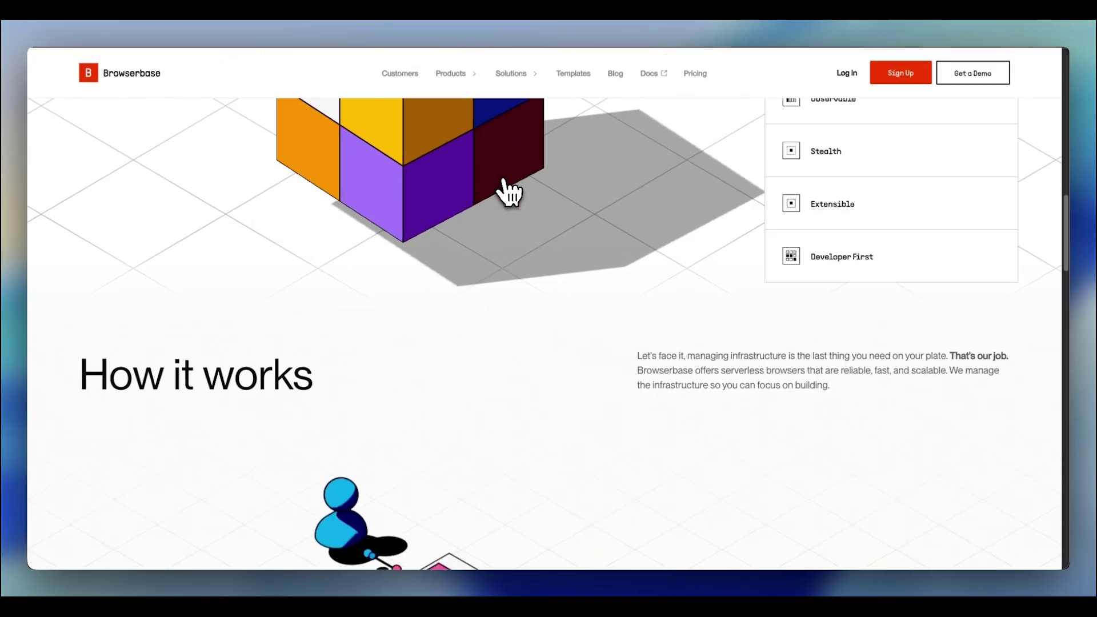
scroll(508, 192, down, 3)
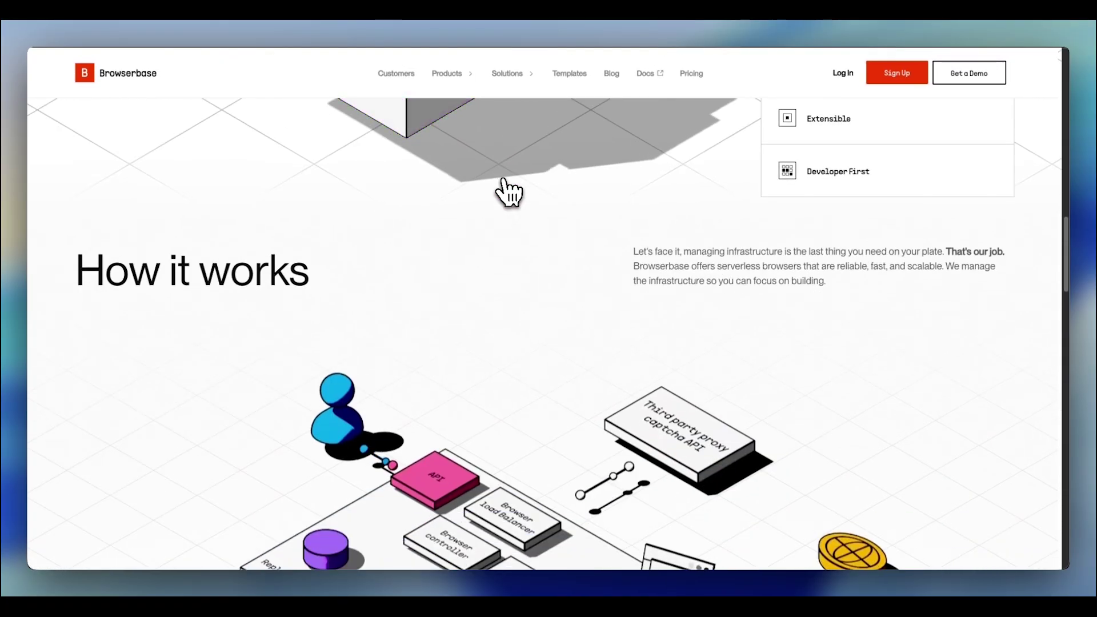
scroll(508, 192, down, 2)
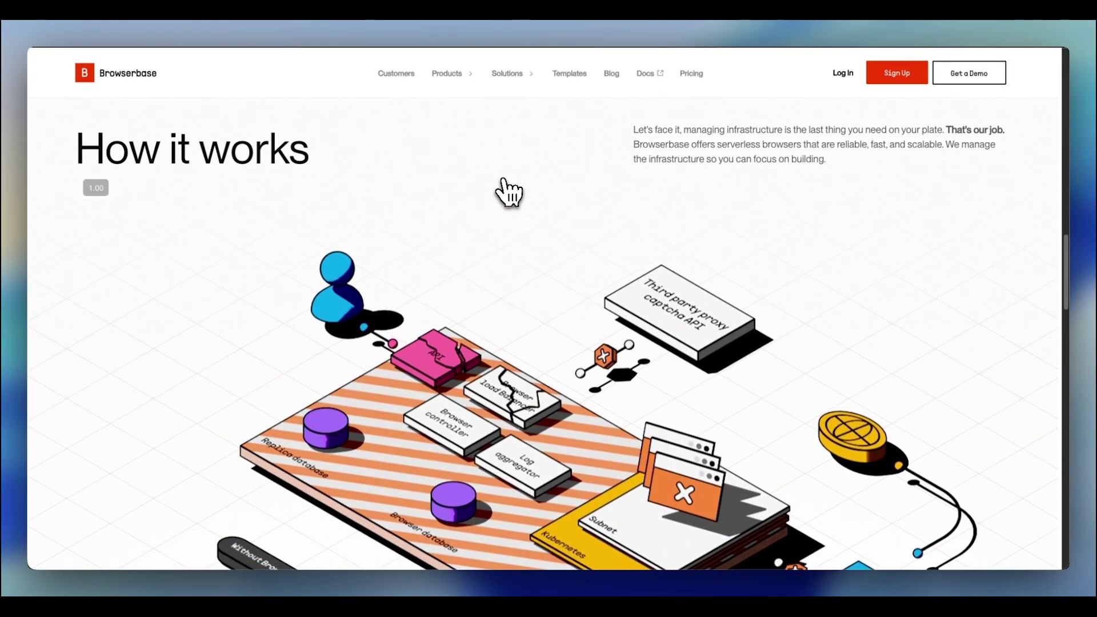
scroll(507, 191, down, 5)
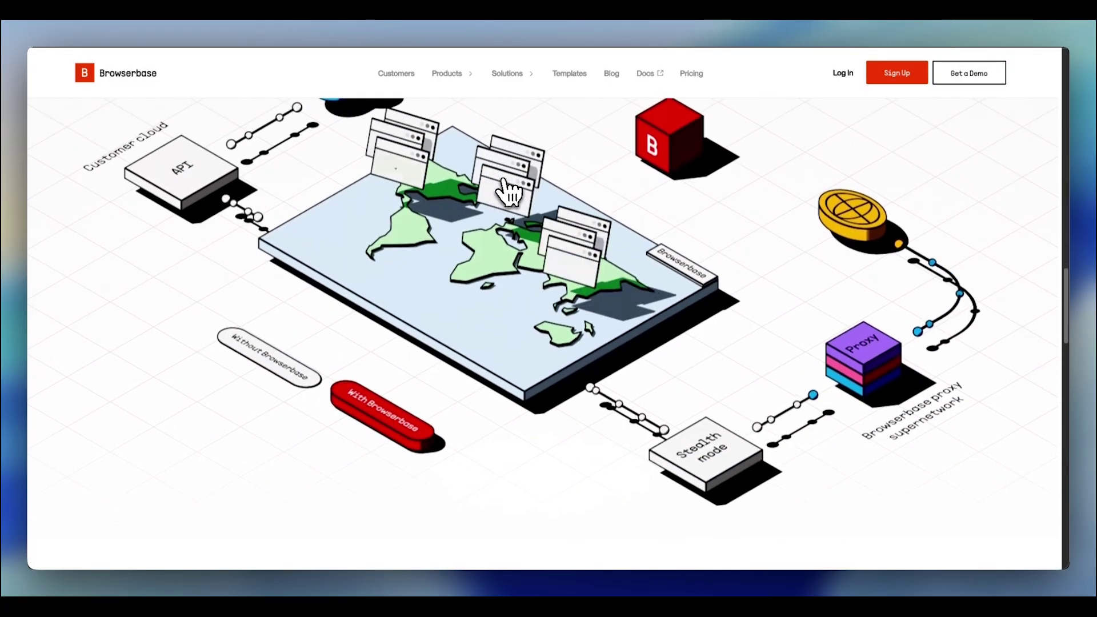
scroll(508, 191, down, 8)
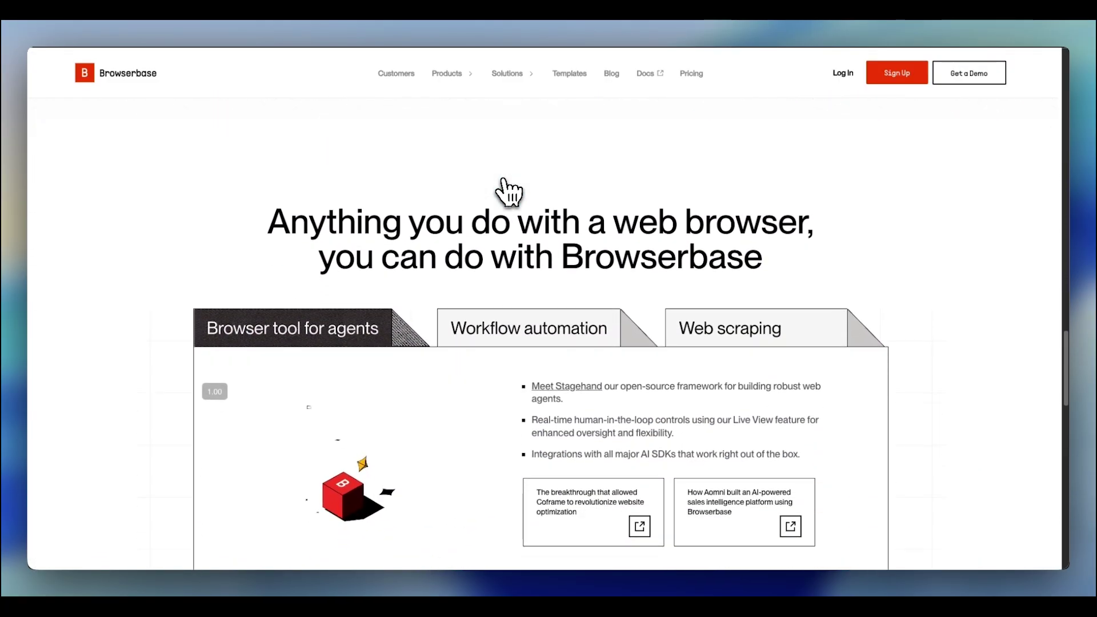
scroll(508, 191, down, 1)
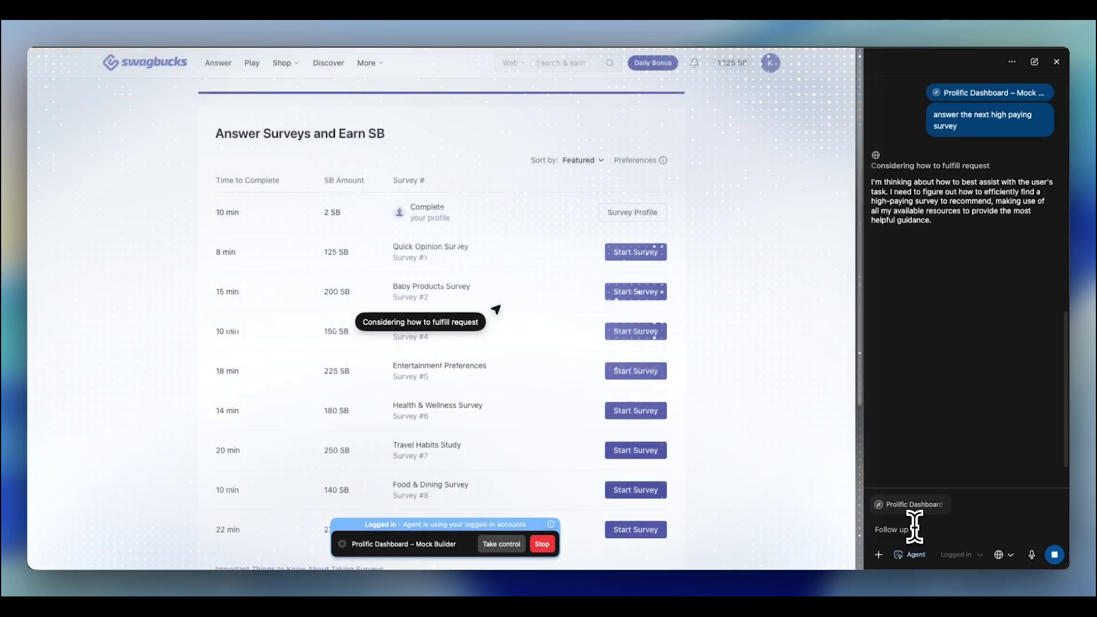